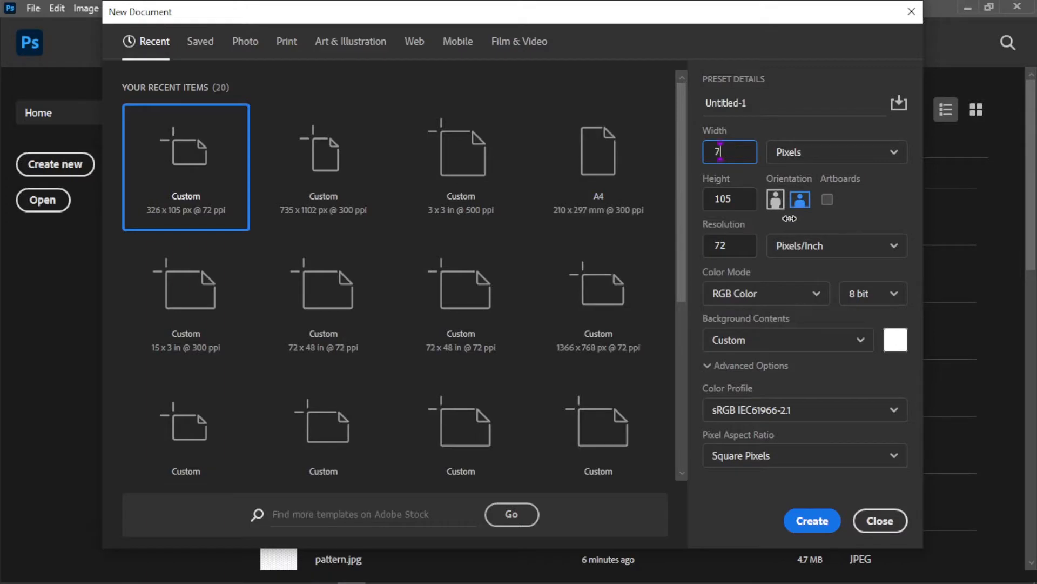
Create a new document 730 × 1102 pixels at 300 pixels/inch in RGB Color.
text(30)
click(737, 201)
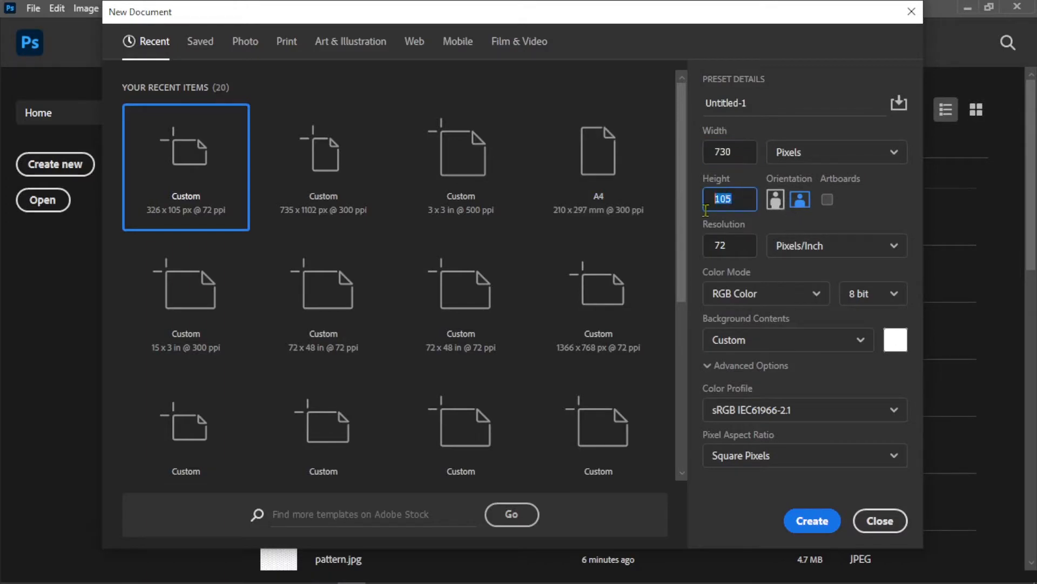
text(1102)
key(Tab)
text(30)
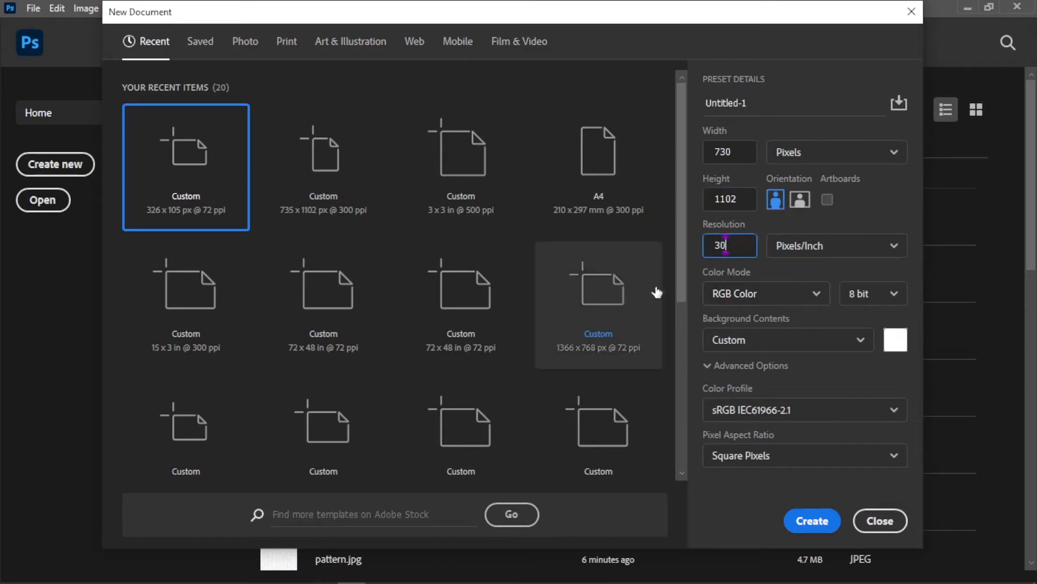
text(0)
click(810, 519)
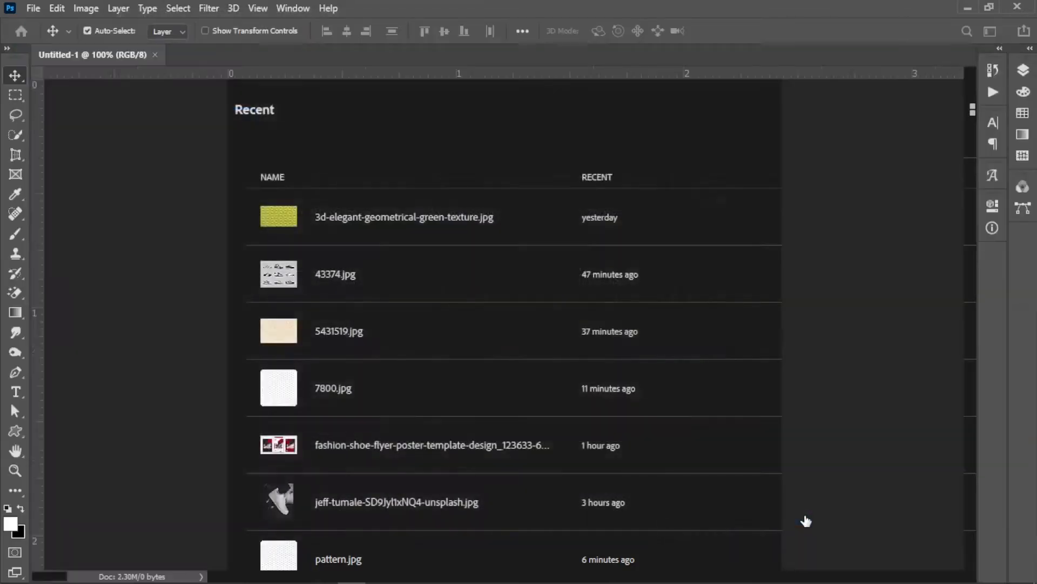
Open the Shoes file and copy its shoe layer onto the blank Untitled-1 canvas.
key(ctrl+o)
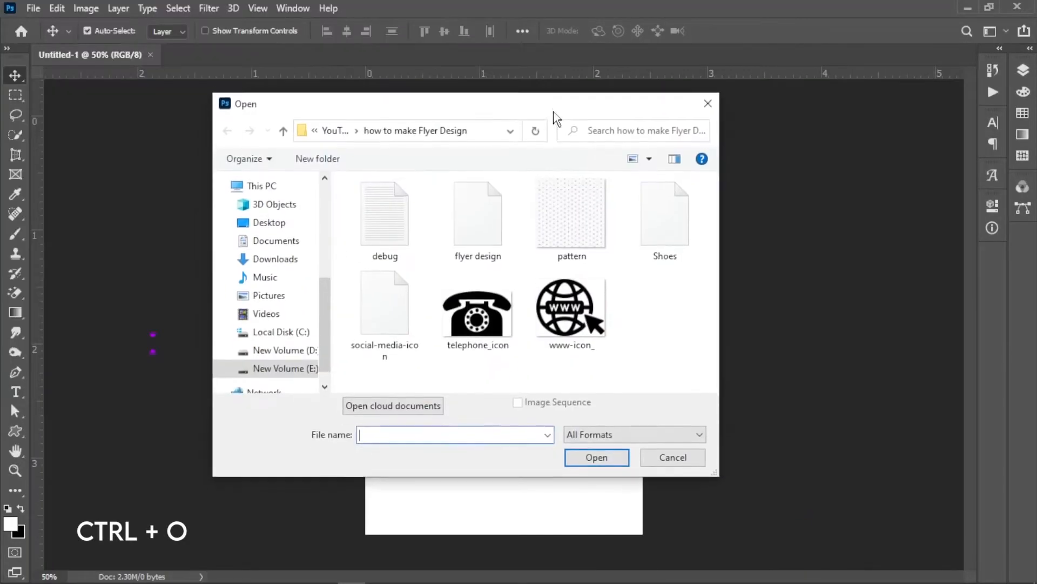
double_click(664, 216)
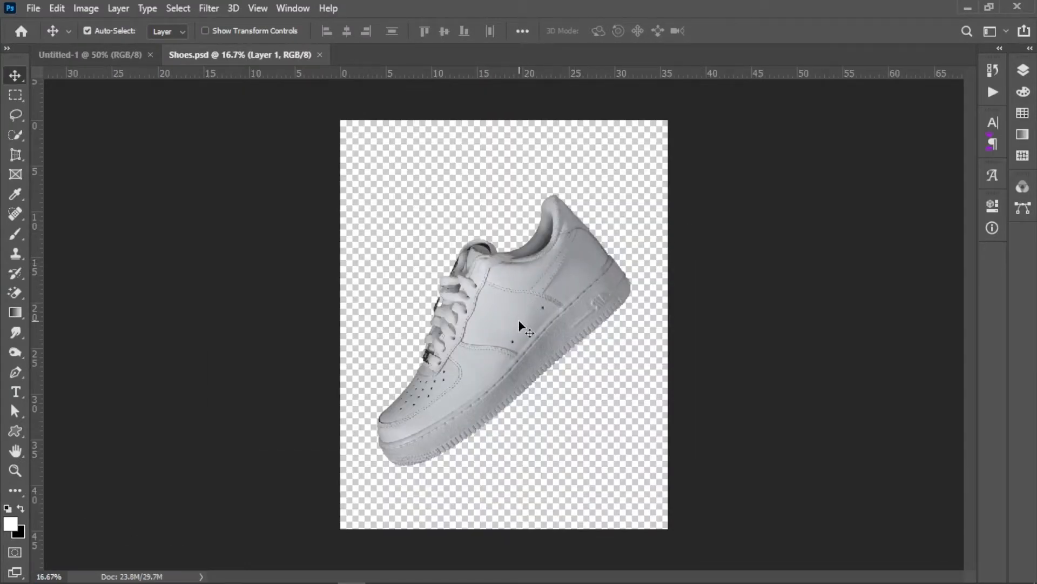
drag(519, 323, 192, 70)
drag(134, 53, 138, 58)
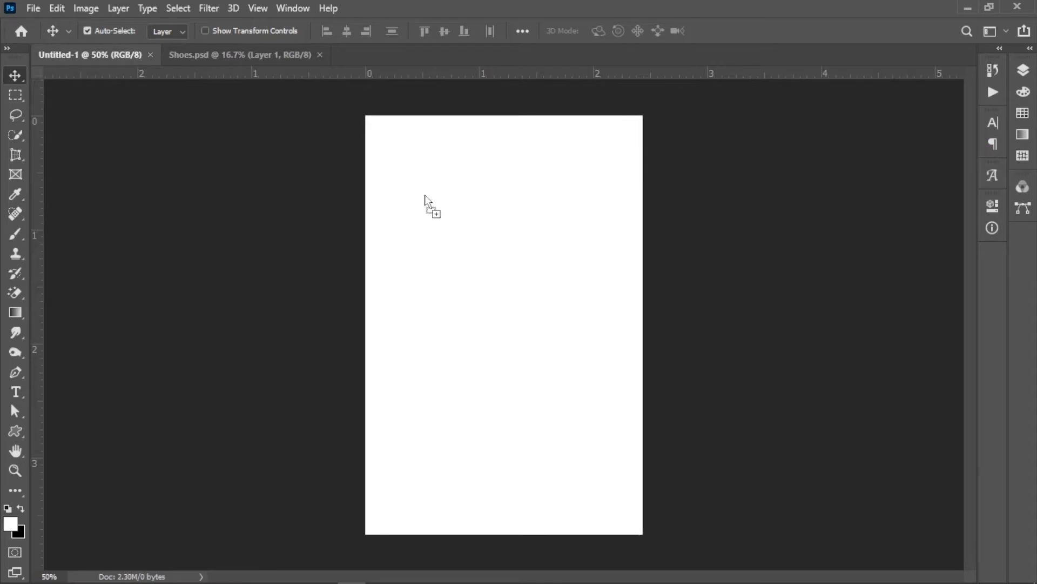
drag(424, 195, 517, 228)
Scale the shoe to about 26% and rotate it about 10.5° clockwise near the middle of the canvas.
key(ctrl+t)
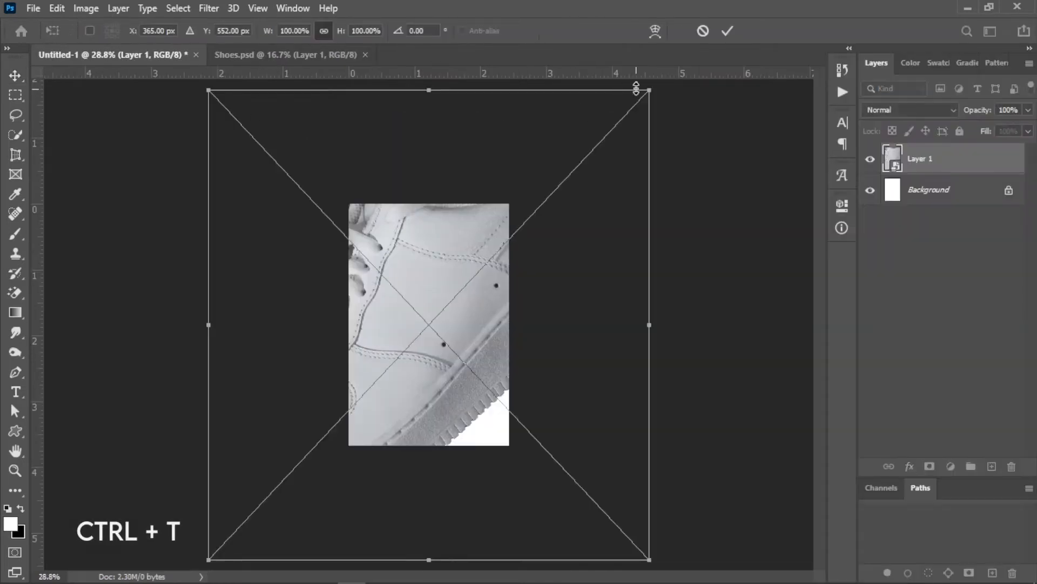
drag(636, 88, 470, 254)
key(ctrl+plus)
key(ctrl+plus)
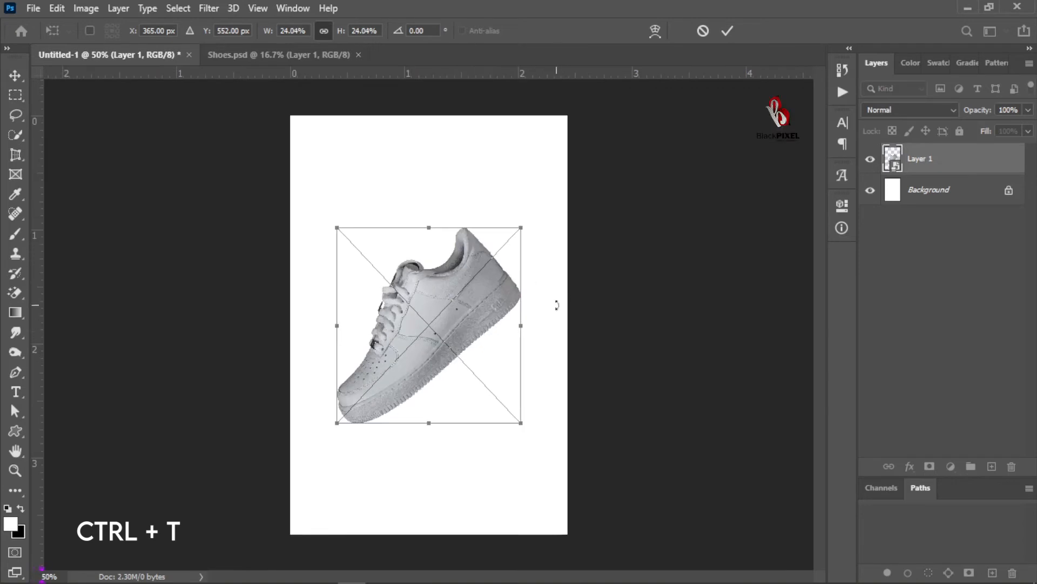
drag(564, 300, 579, 331)
drag(543, 253, 550, 247)
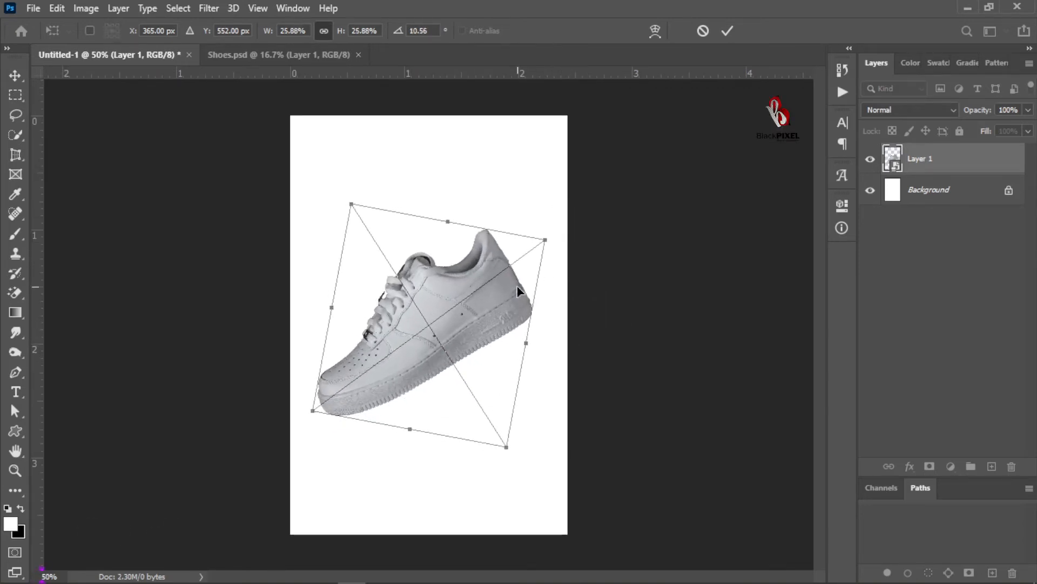
key(Return)
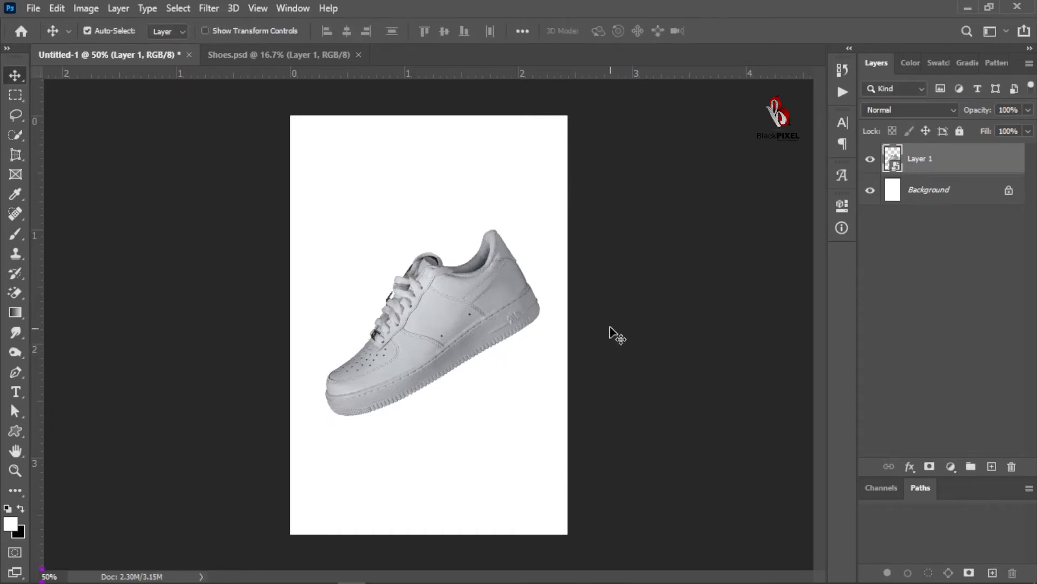
click(653, 278)
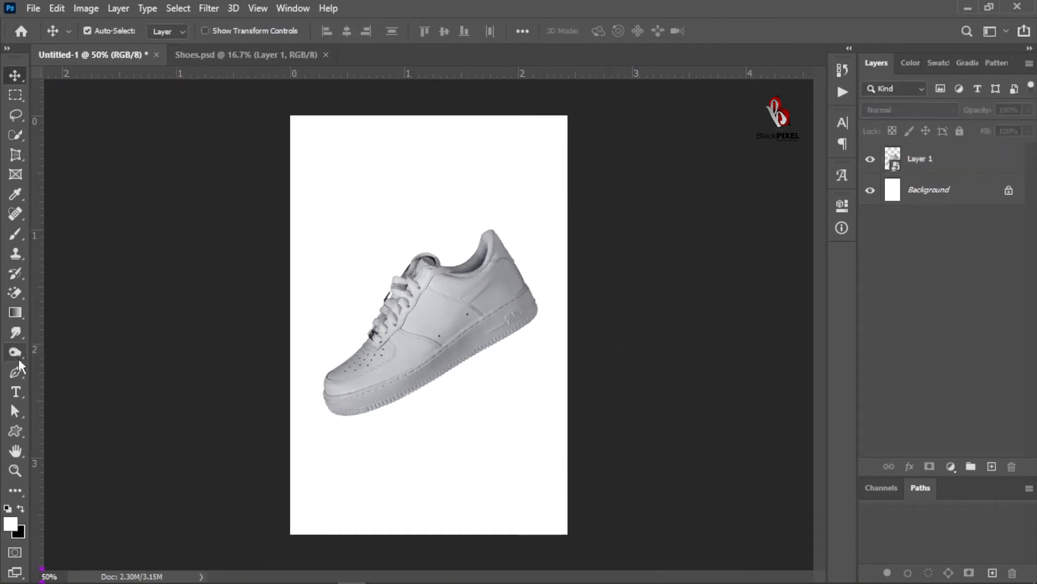
Draw a vertical rectangle shape about 378 × 1174 px through the middle of the canvas, extending past its upper and lower edges.
click(18, 436)
click(57, 429)
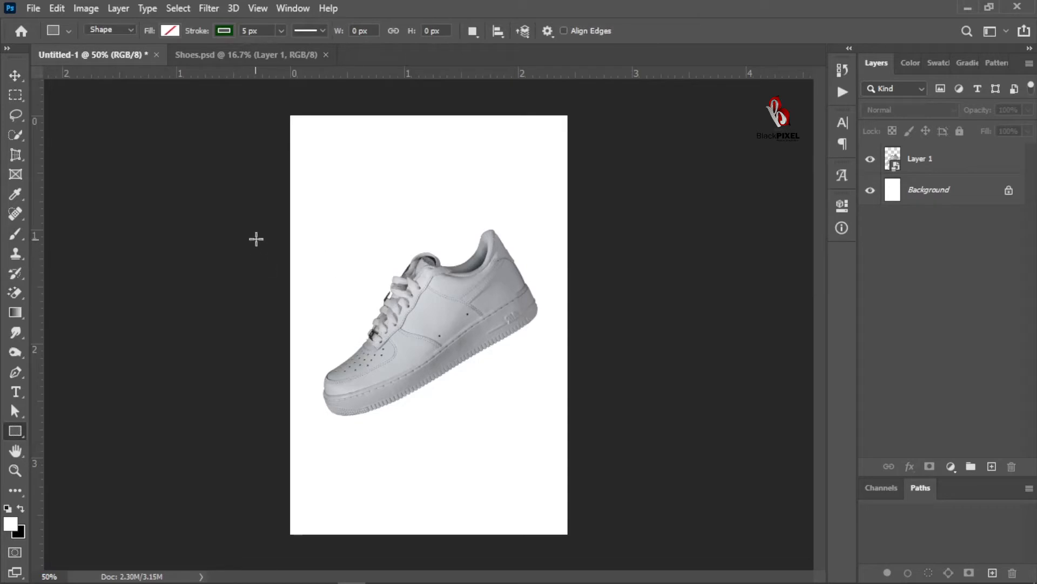
drag(352, 107, 496, 553)
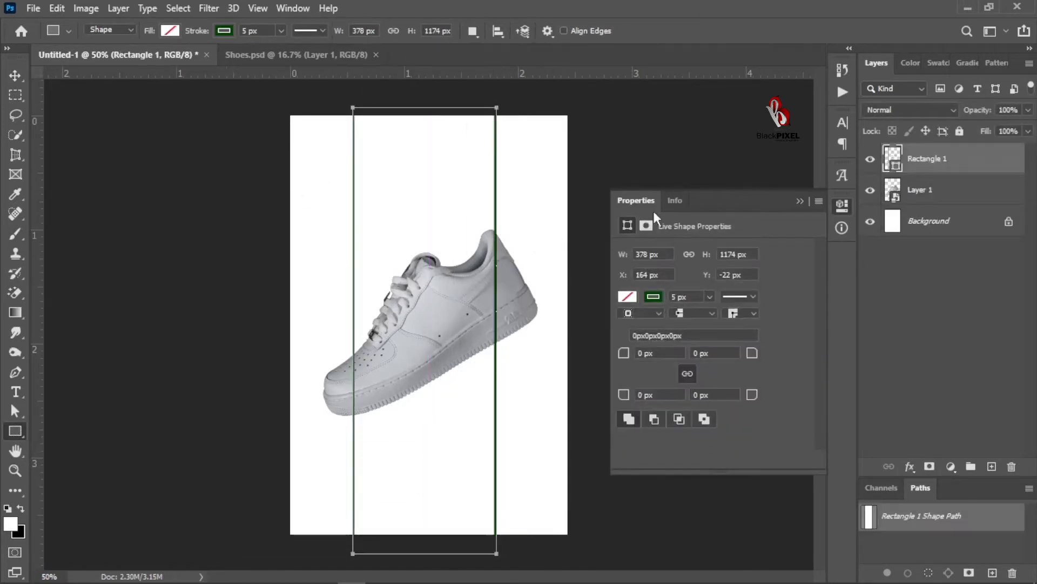
Fill the rectangle with the recently used light green and remove its stroke.
click(628, 297)
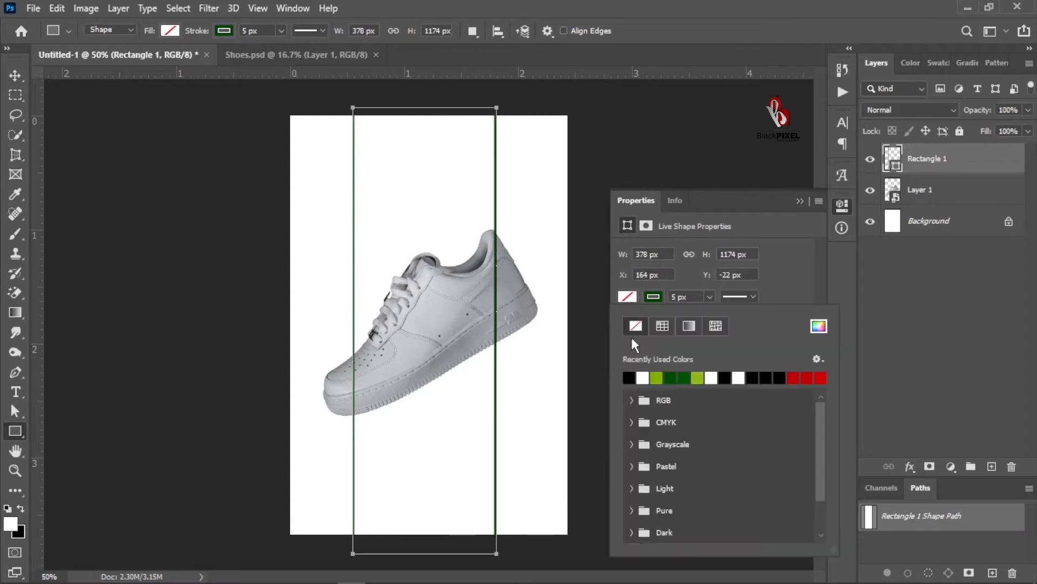
click(665, 377)
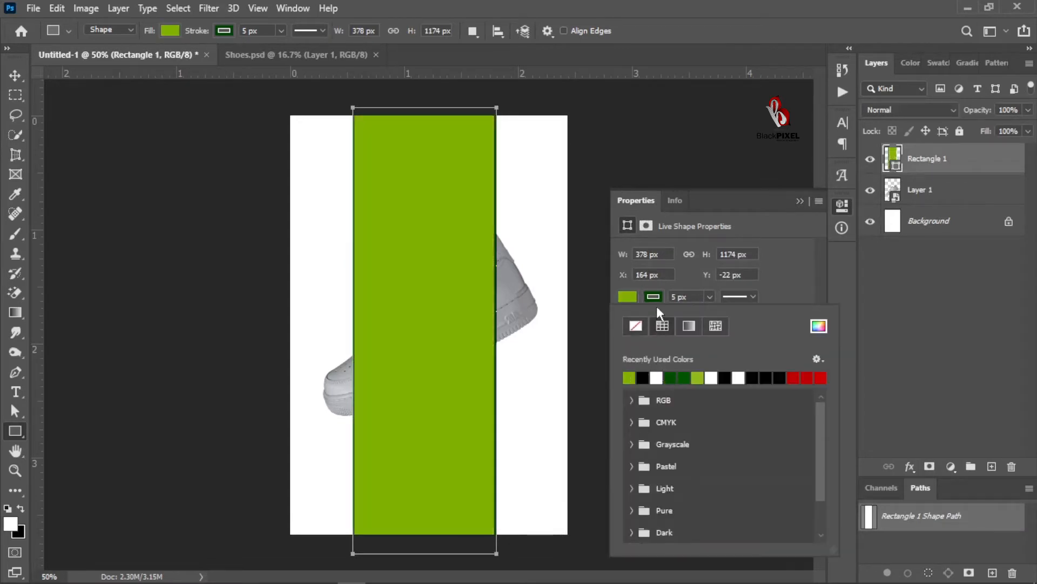
click(655, 296)
click(636, 326)
click(631, 203)
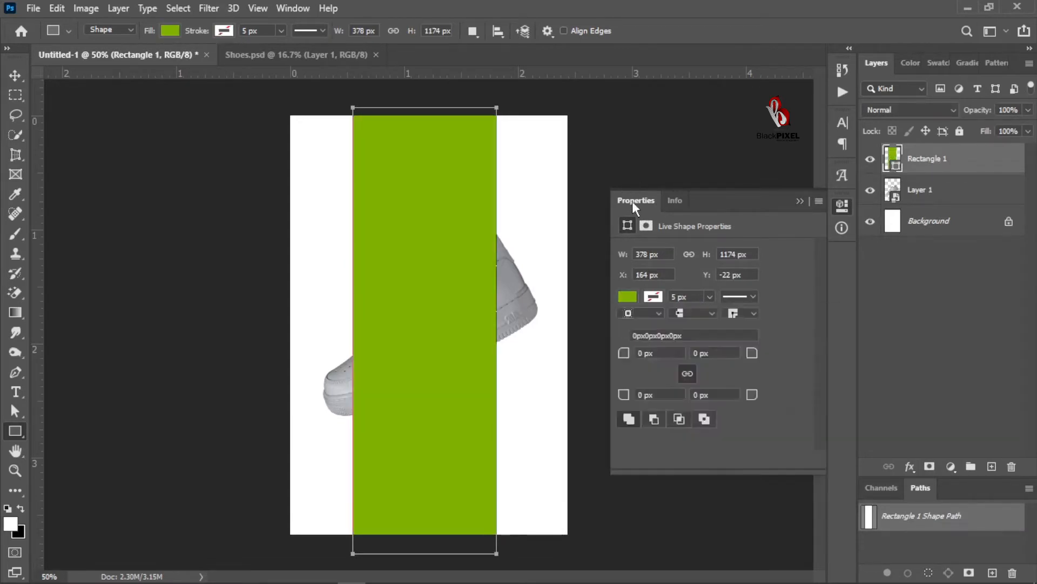
Place the green rectangle behind the shoe and transform it with 45° rotation, about 107% width and 120% height.
click(15, 76)
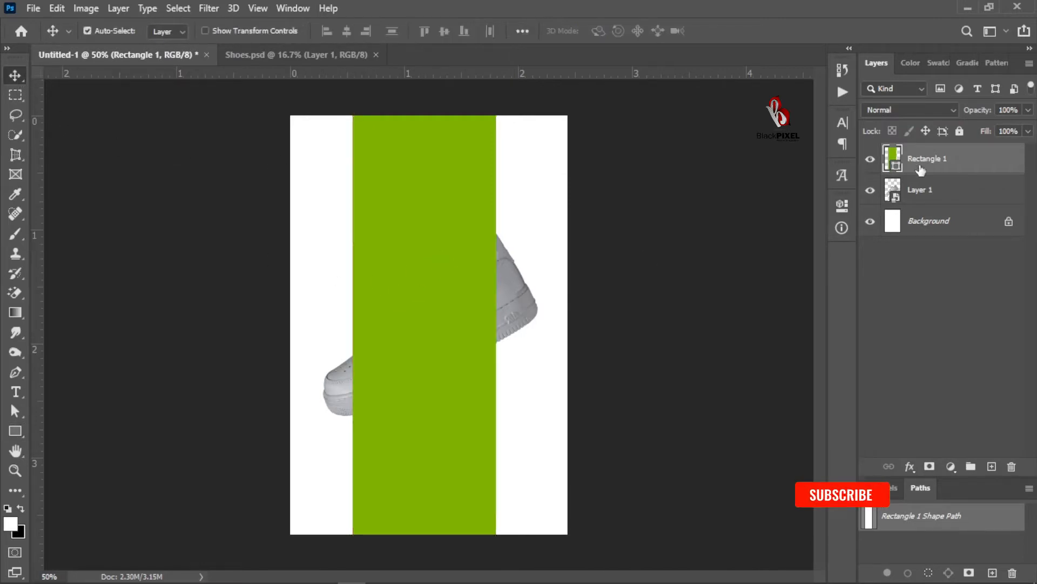
drag(925, 158, 924, 206)
key(ctrl+t)
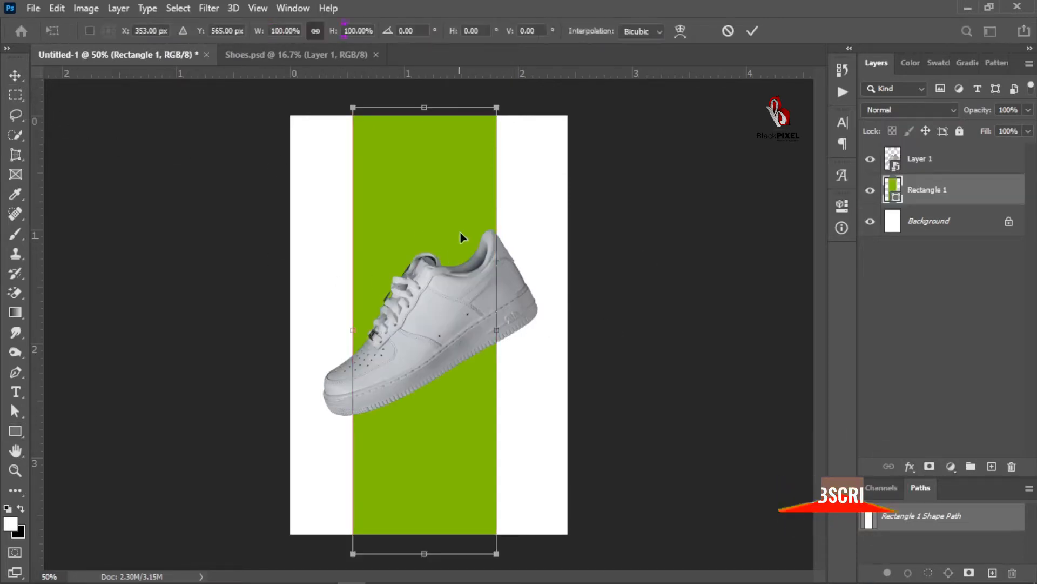
drag(577, 162, 705, 330)
drag(578, 169, 612, 140)
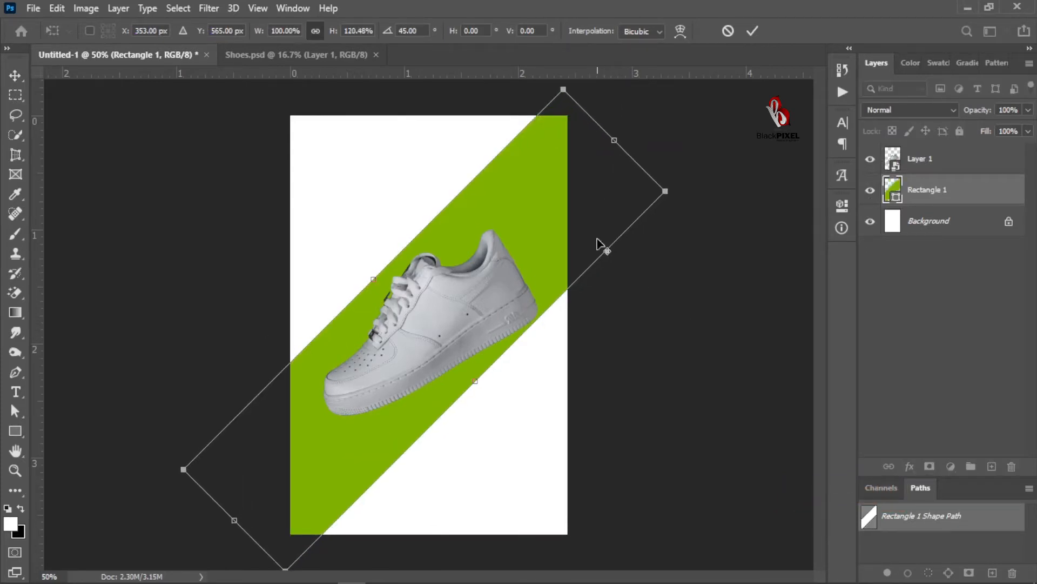
drag(469, 380, 491, 383)
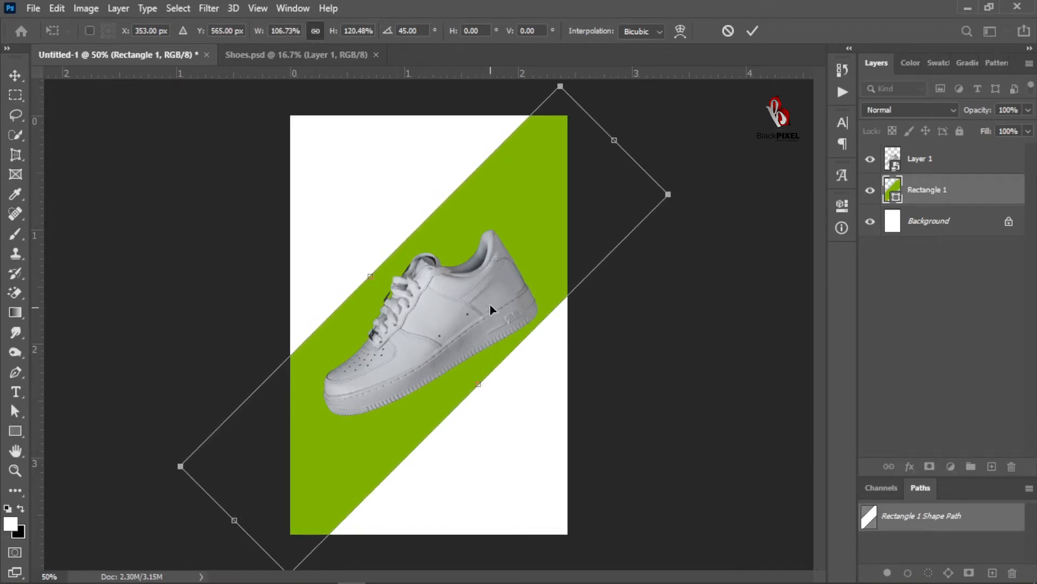
key(Return)
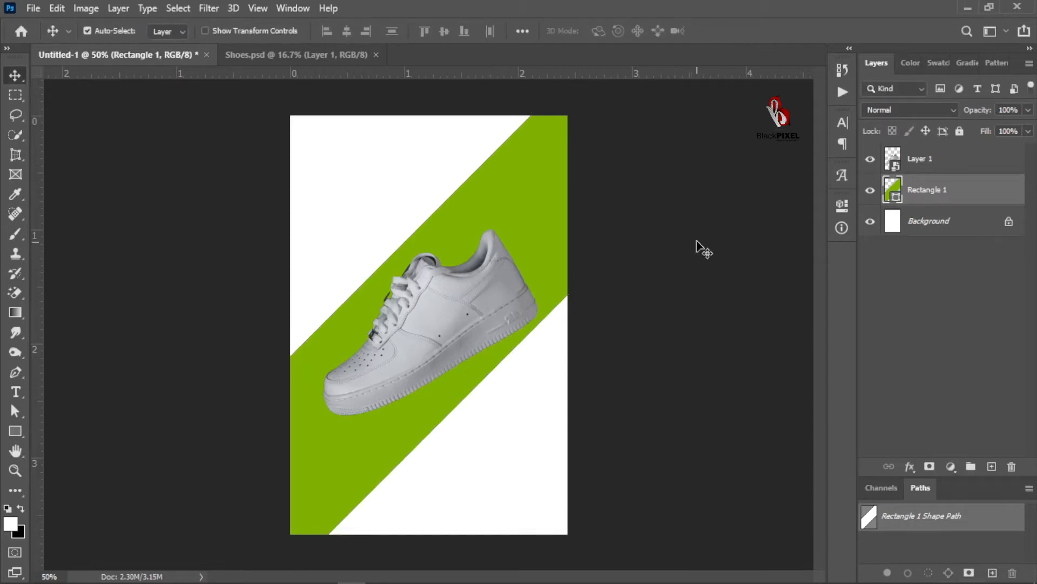
Mask a vertical strip out of the green band using an inverted rectangular selection between the shoe's toe and middle.
click(15, 95)
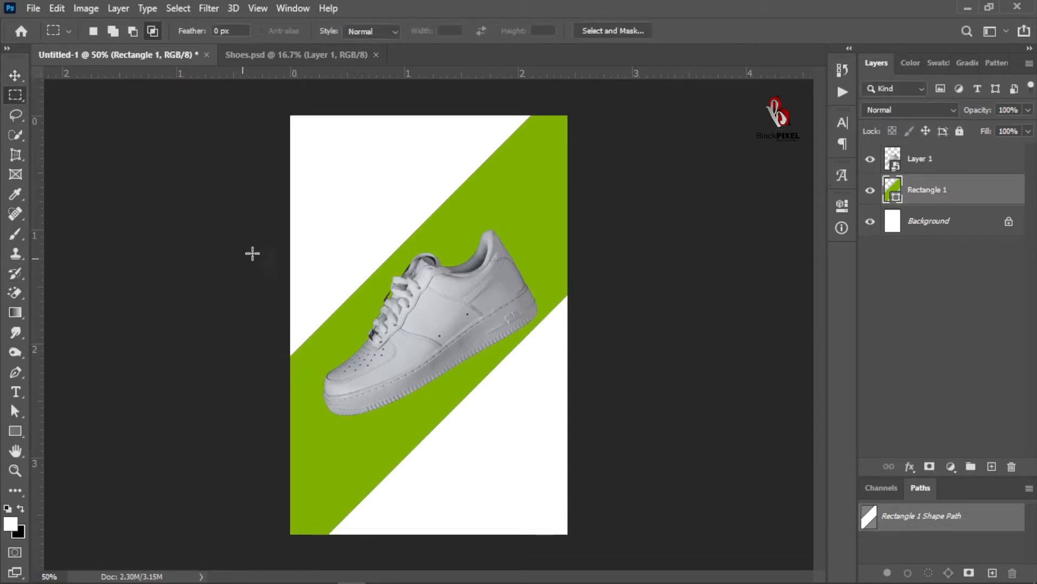
drag(339, 189, 442, 578)
right_click(400, 290)
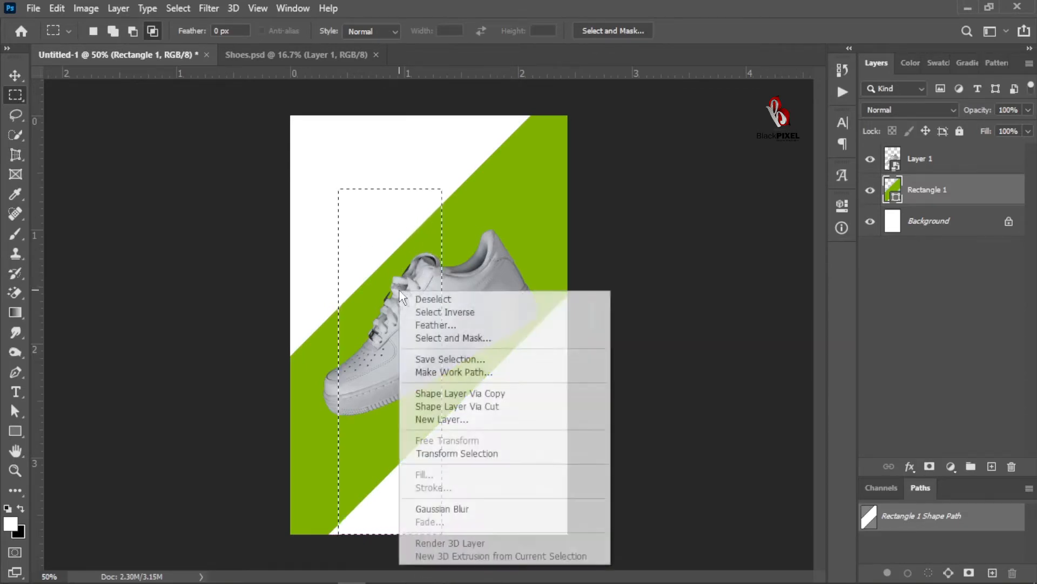
click(449, 312)
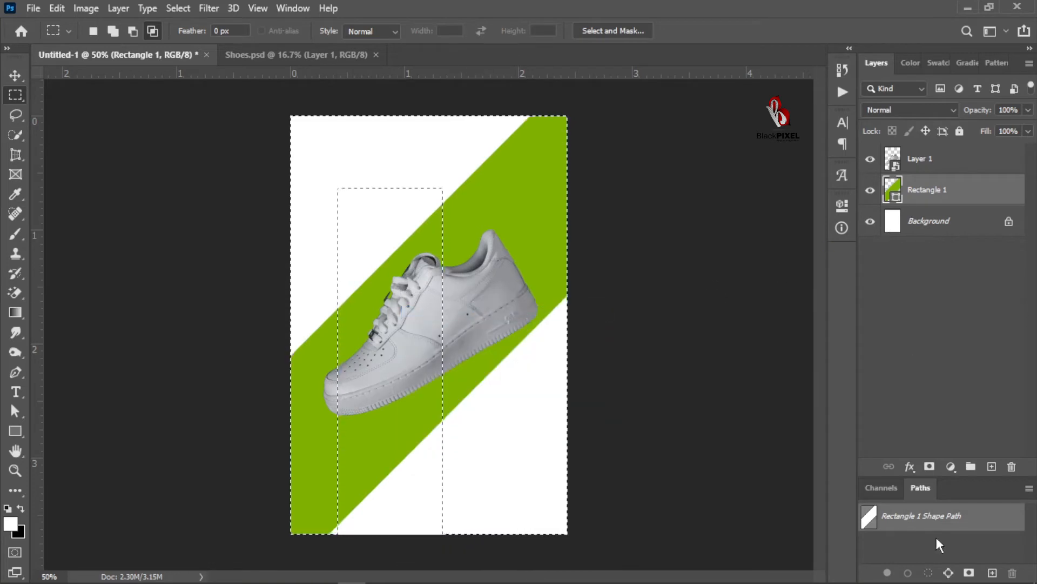
click(930, 465)
Add the text SHOE in black (000000) on a new layer above the shoe, placed below the shoe image.
key(v)
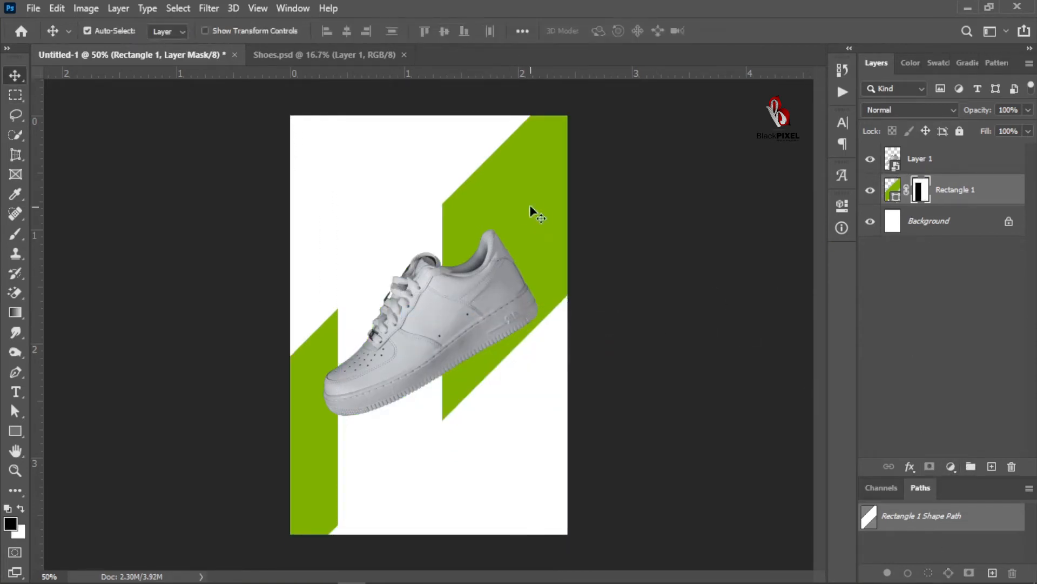
click(399, 346)
key(t)
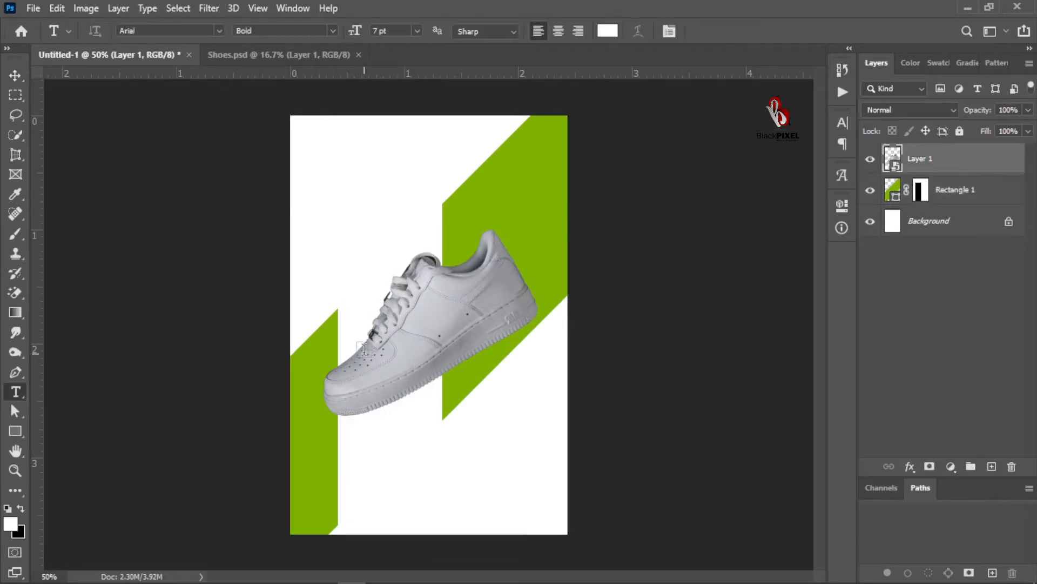
click(352, 282)
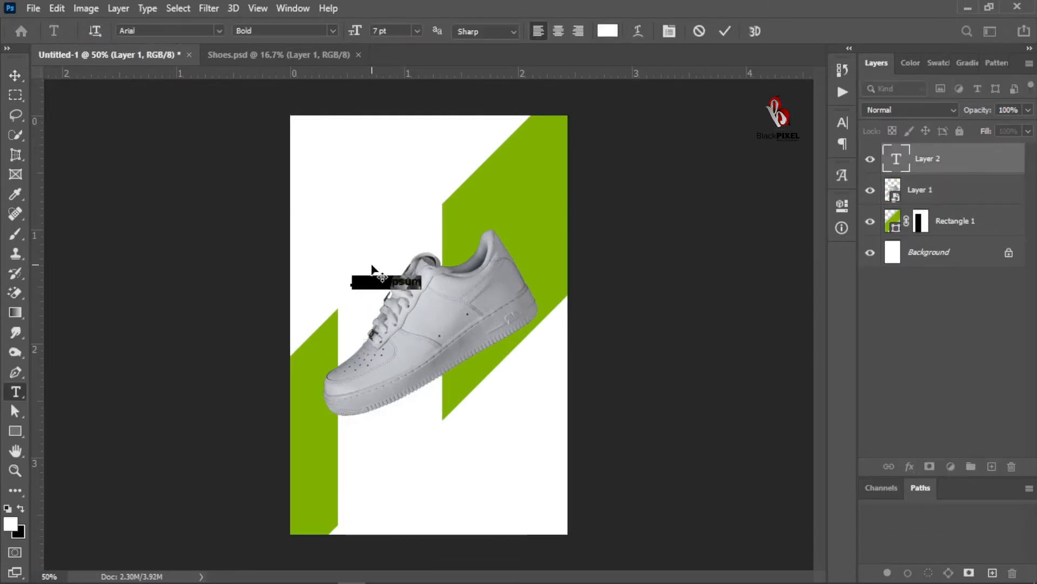
click(608, 31)
click(713, 330)
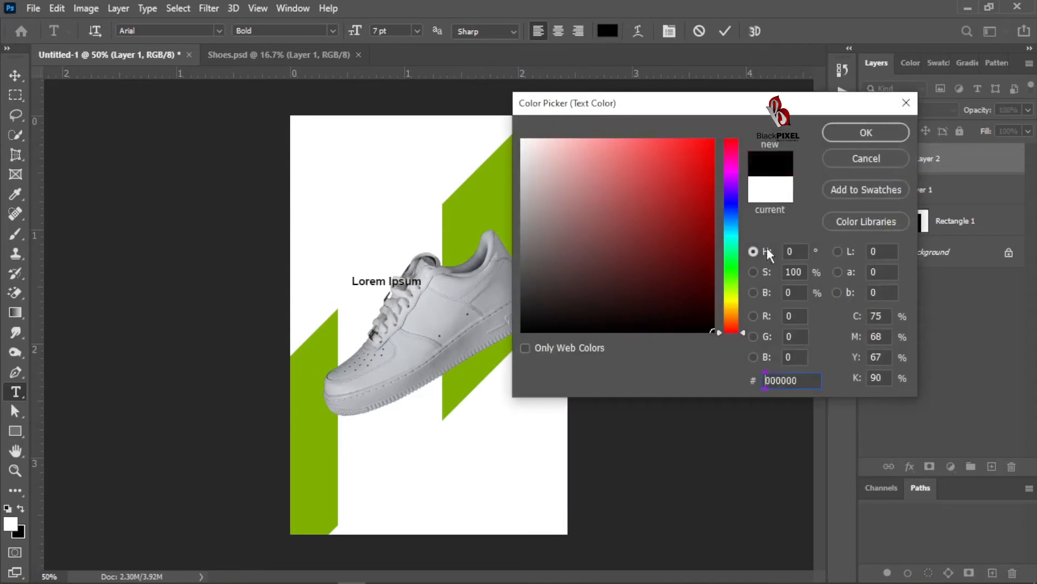
click(839, 130)
drag(391, 214, 422, 355)
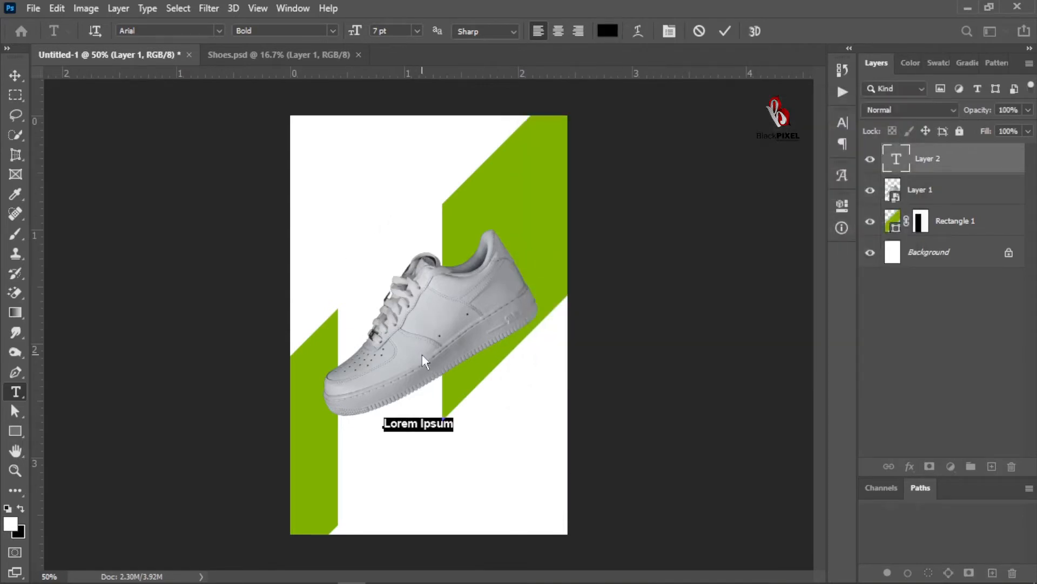
text(SHOE)
Set the SHOE text in Niagara Solid Regular at 100 pt, overlapping the lower part of the shoe.
key(ctrl+a)
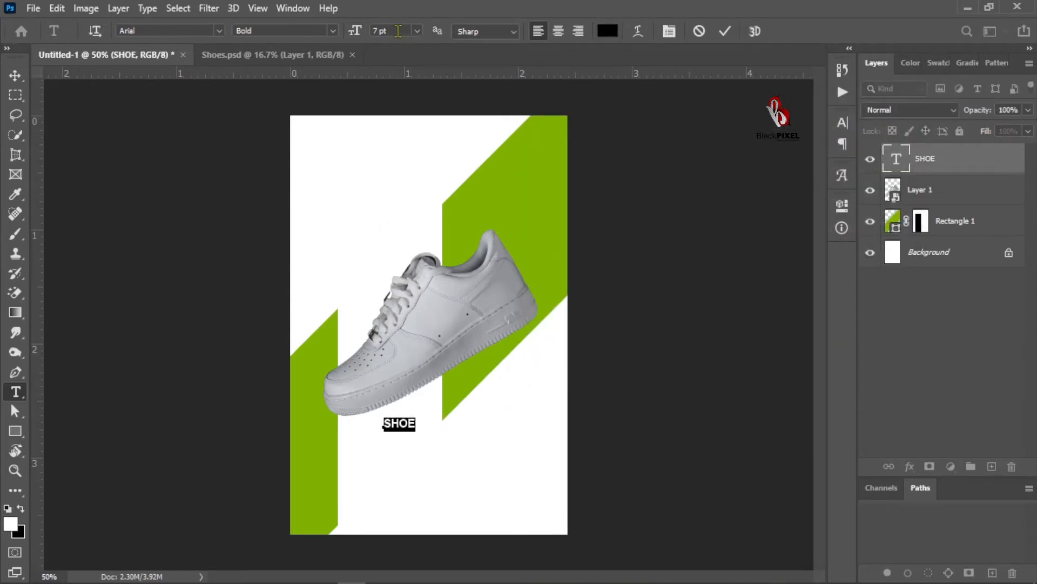
drag(353, 33, 391, 308)
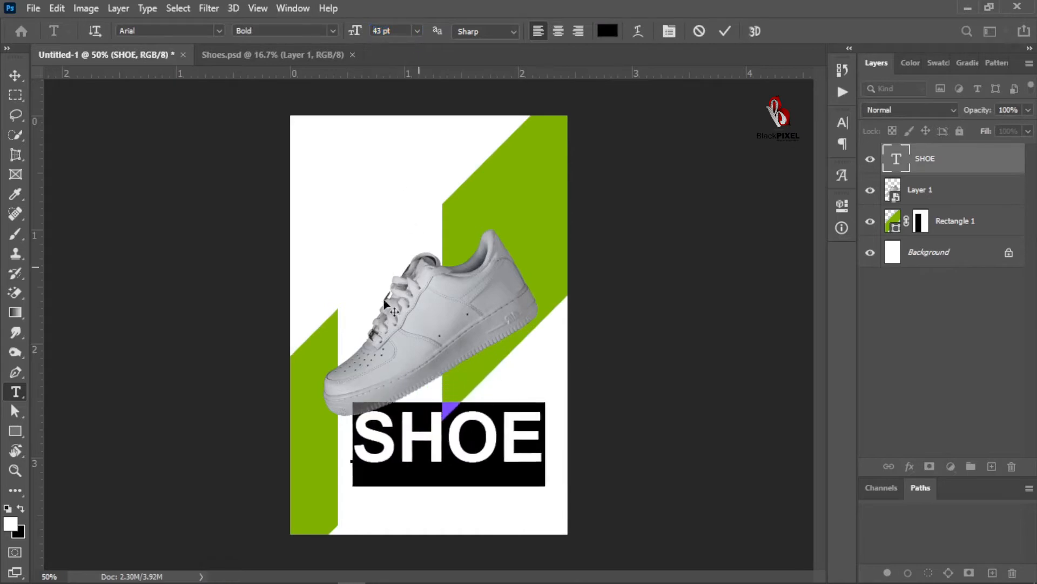
click(176, 31)
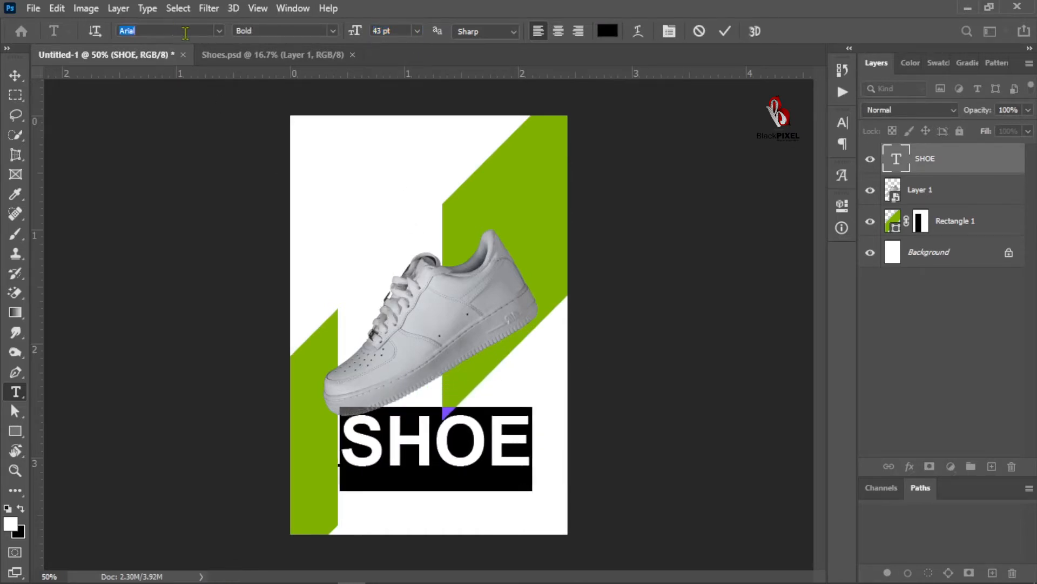
text(nia)
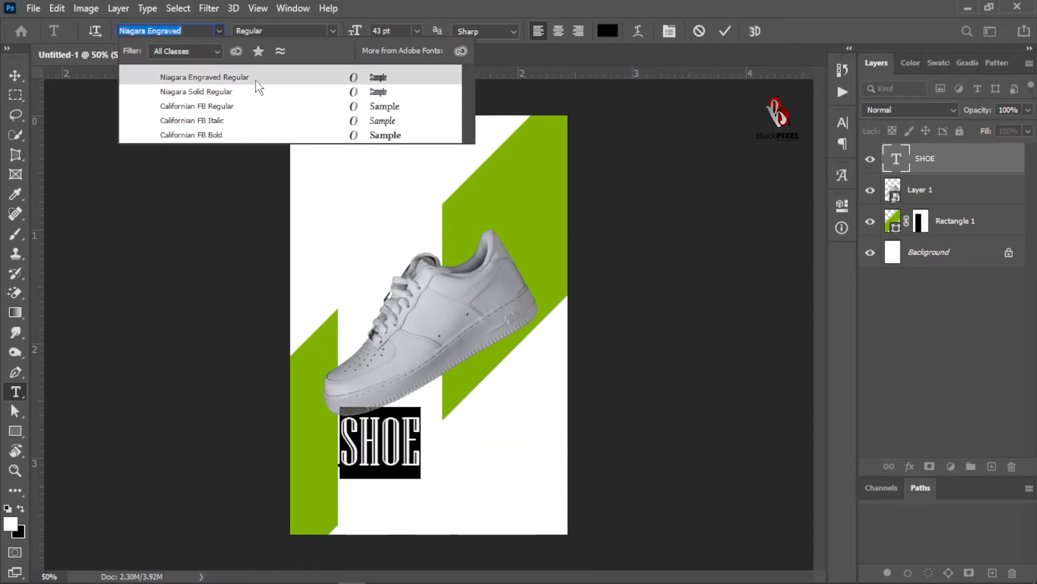
click(255, 94)
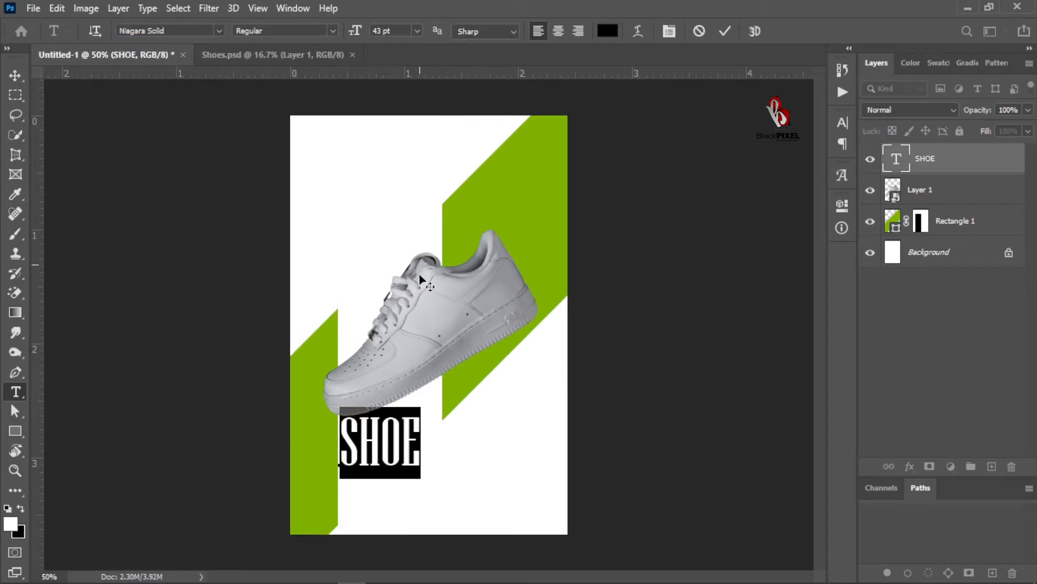
drag(355, 36, 398, 51)
click(726, 32)
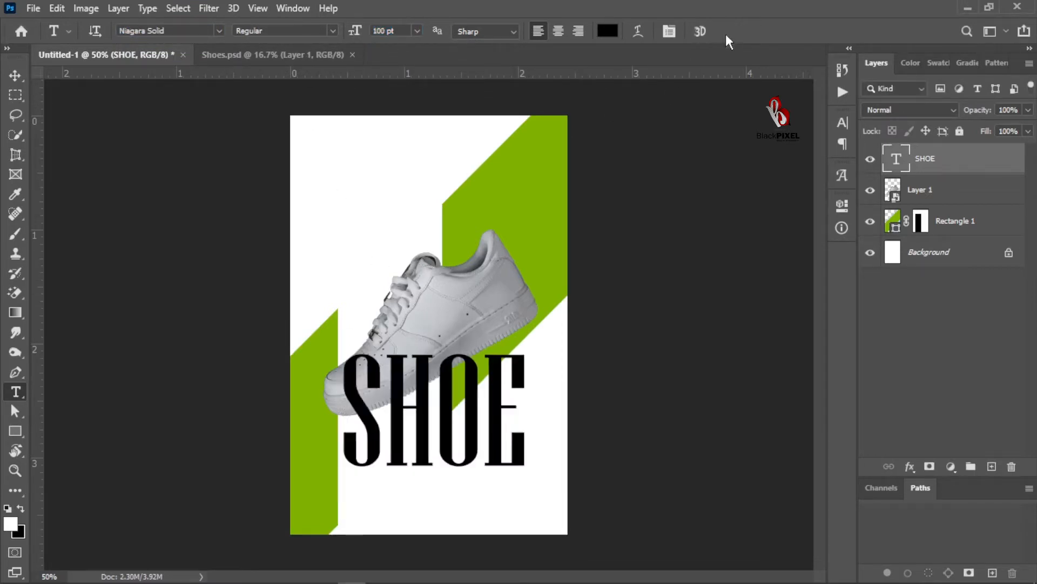
Scale the SHOE text up to about 119% and move it higher over the lower part of the shoe.
key(v)
drag(470, 412, 463, 390)
key(ctrl+t)
drag(527, 482, 544, 502)
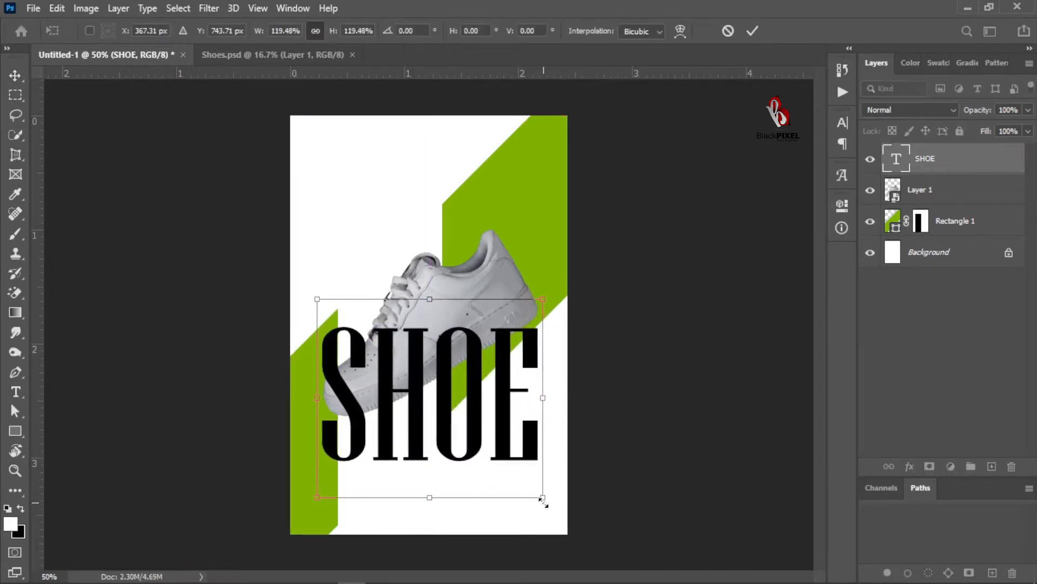
key(Return)
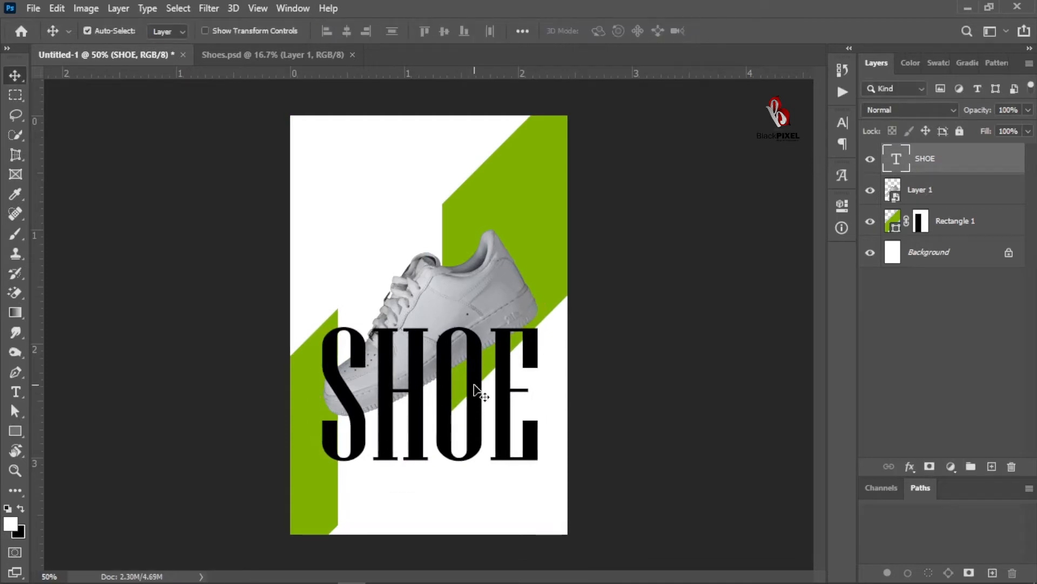
drag(476, 388, 477, 387)
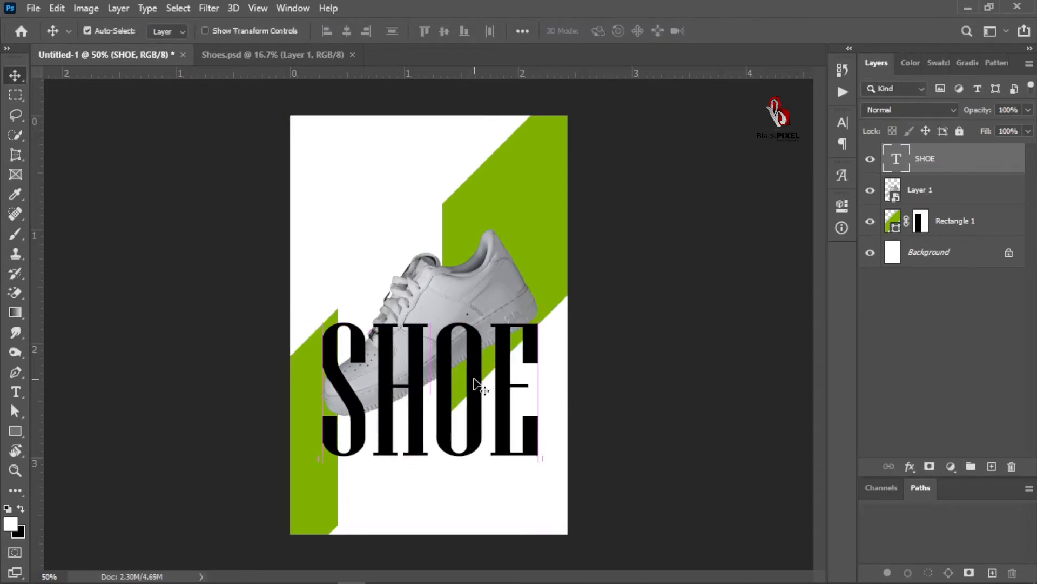
Put the SHOE text behind the shoe and place a duplicate of it above the shoe with its fill at 0%.
drag(941, 177, 992, 466)
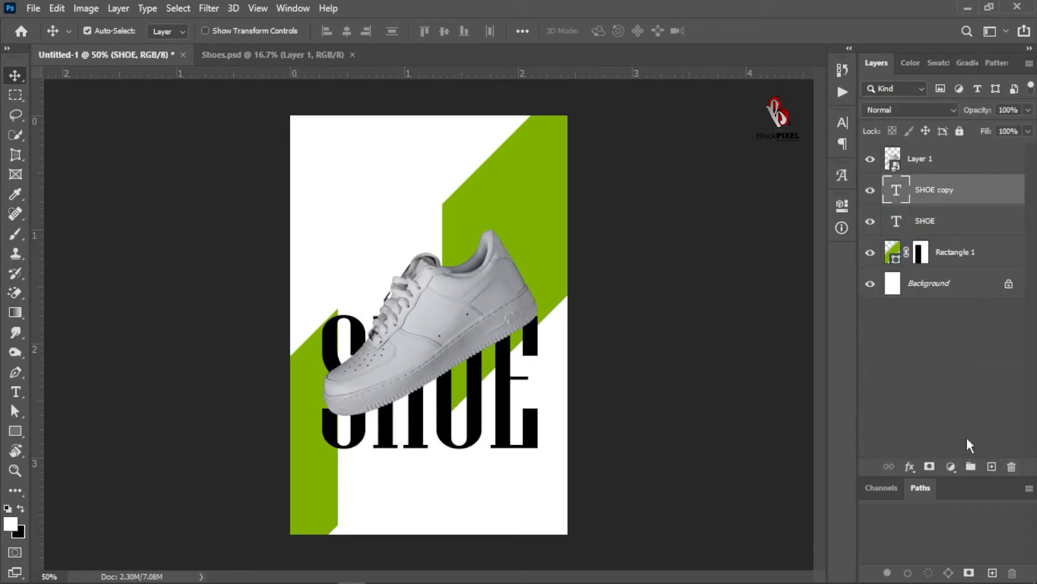
drag(923, 192, 922, 145)
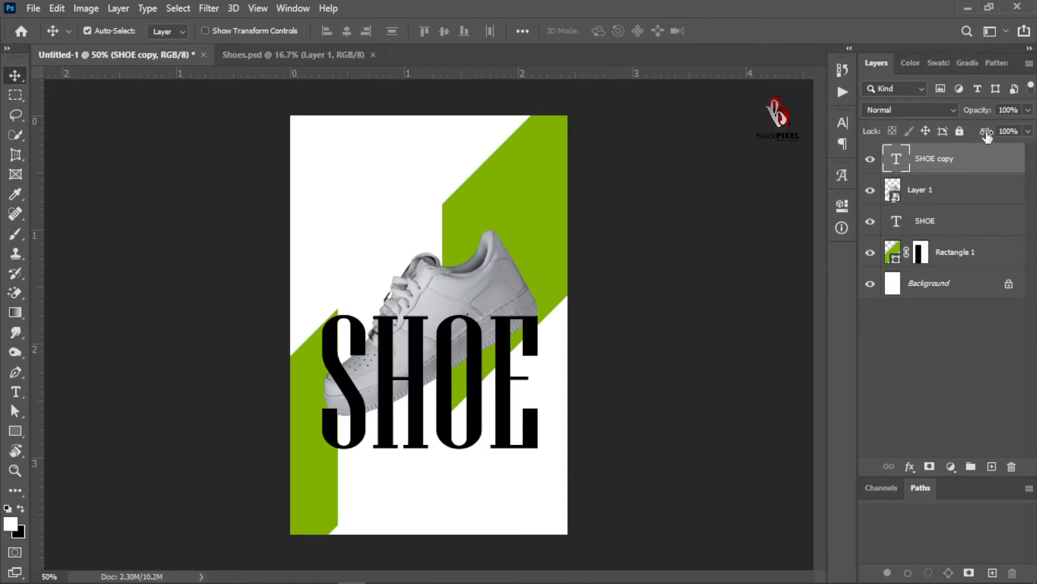
drag(986, 135, 813, 178)
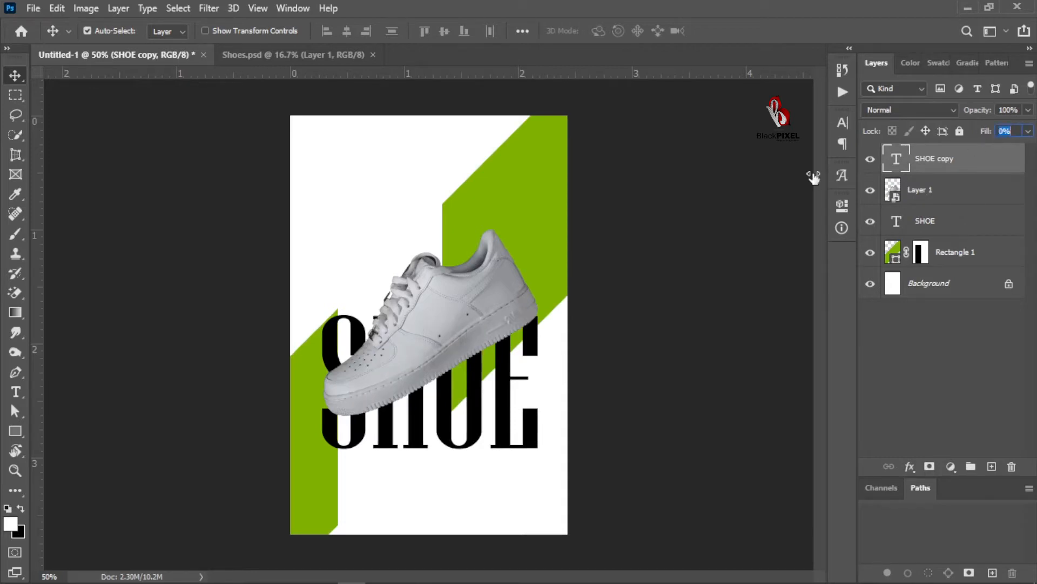
Add a red (ff0000) inside stroke of 2 px to the unfilled SHOE copy.
click(903, 468)
click(933, 359)
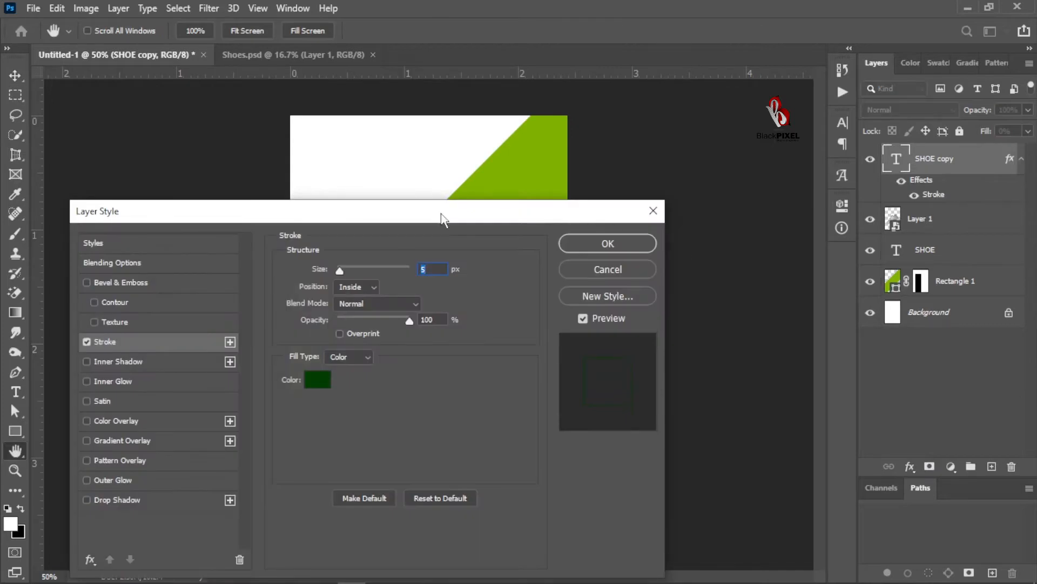
mouse_move(442, 219)
mouse_down()
mouse_move(777, 130)
mouse_move(809, 112)
mouse_up()
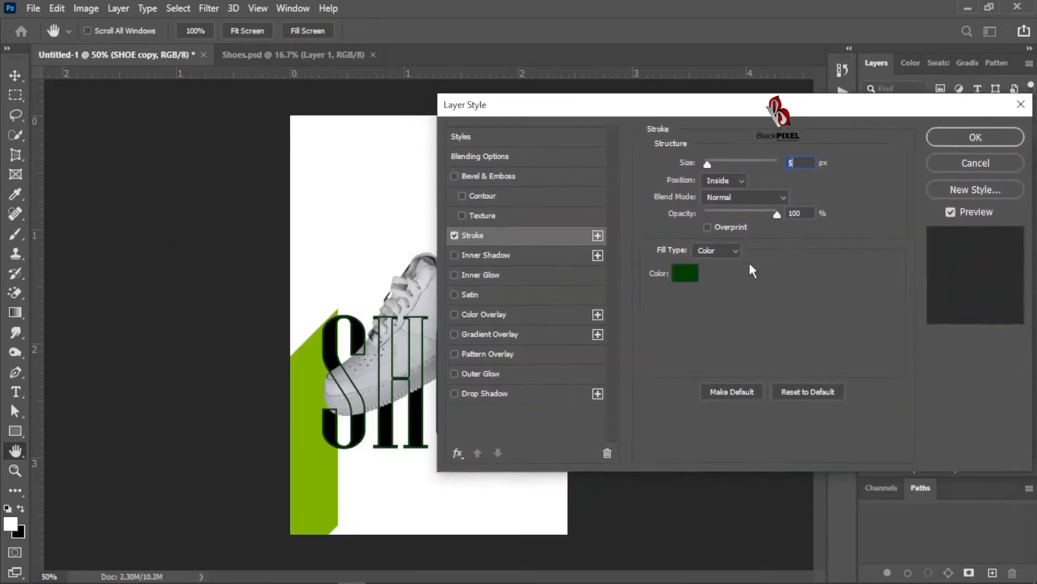
click(685, 273)
text(ff0000)
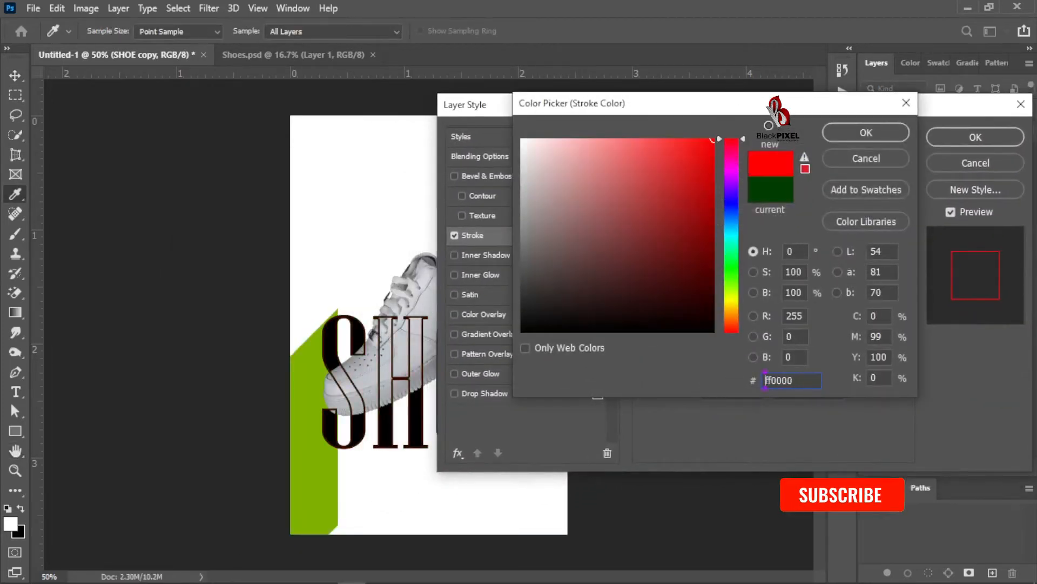
click(865, 132)
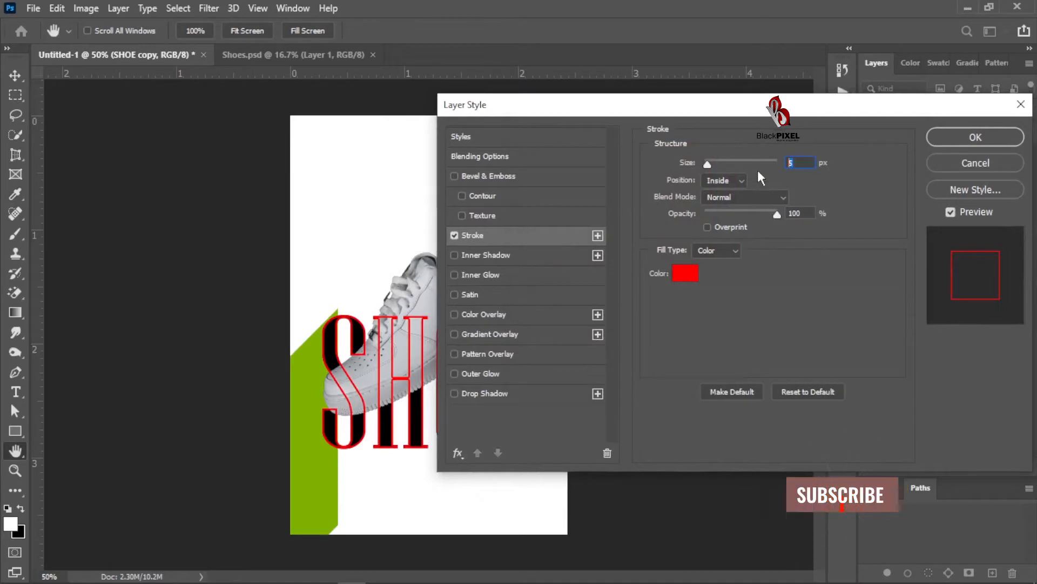
text(2)
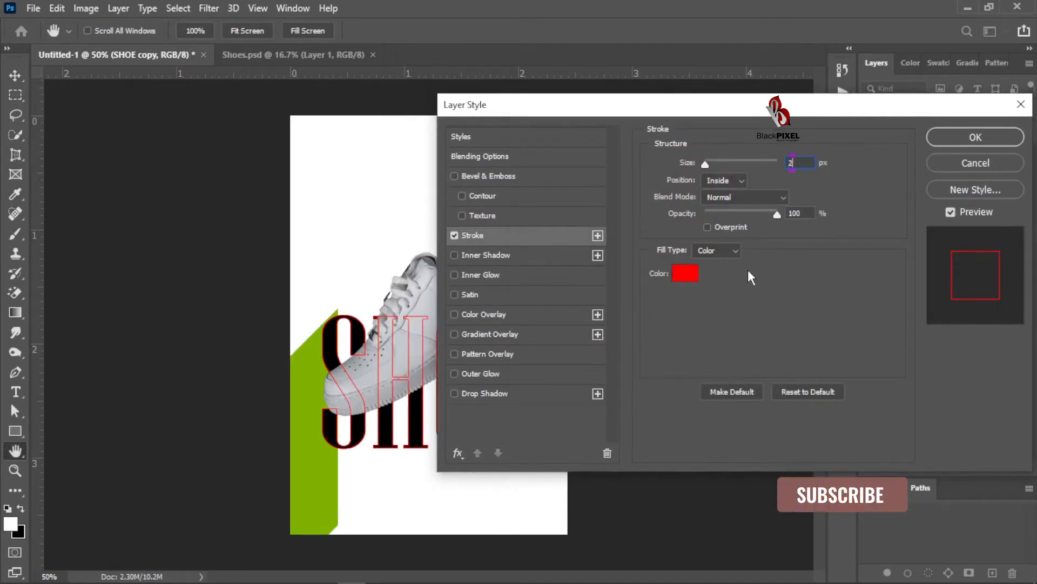
Add a white (ffffff) drop shadow with Normal blend mode to the outlined SHOE copy.
click(520, 396)
click(807, 172)
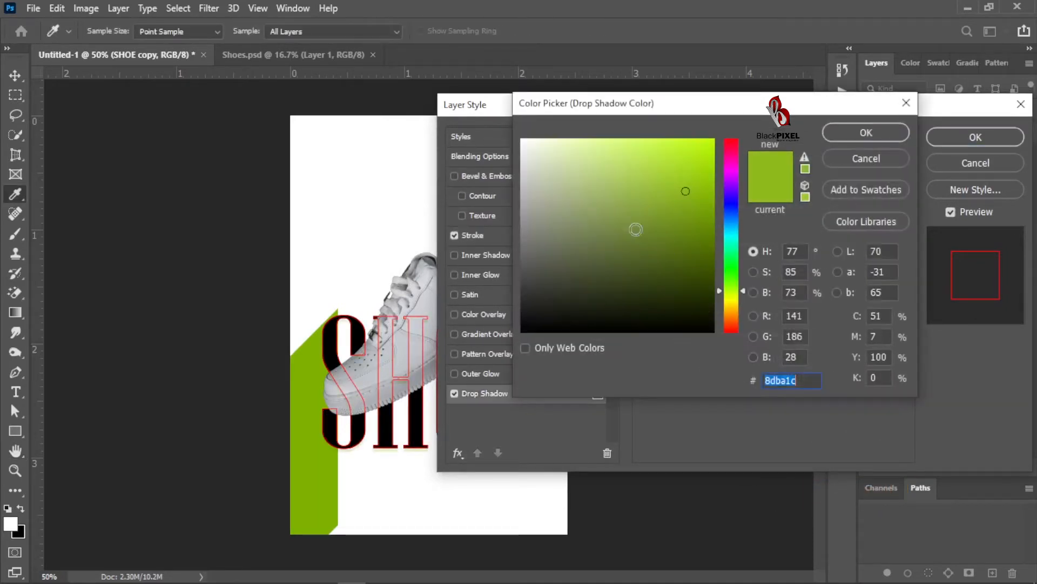
text(ffffff)
click(861, 131)
click(728, 162)
click(728, 180)
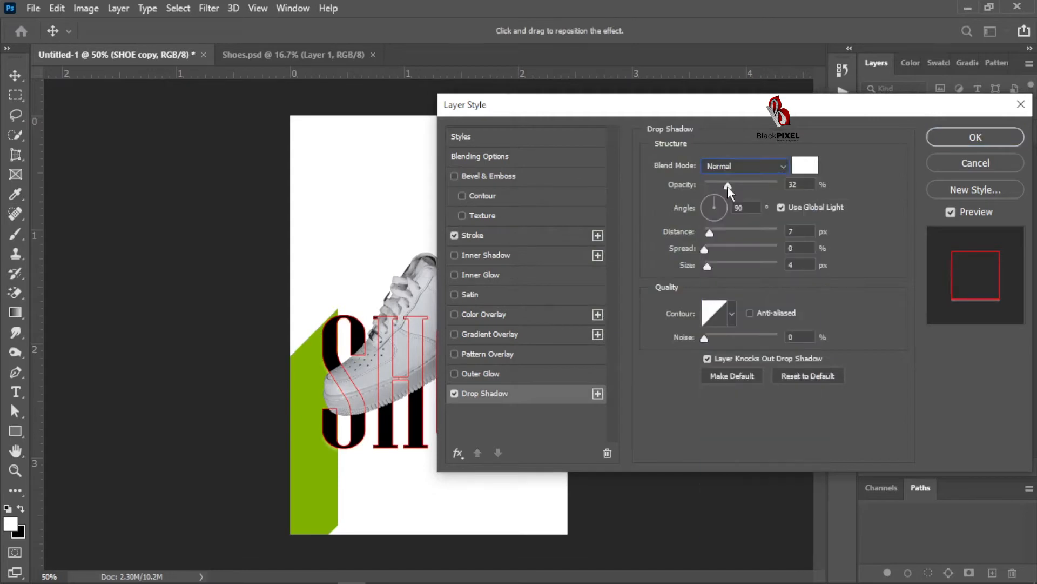
Set the drop shadow to 100% opacity, 112° angle, about 6 px distance, 5% spread and about 2 px size, and apply the style.
drag(689, 252, 672, 239)
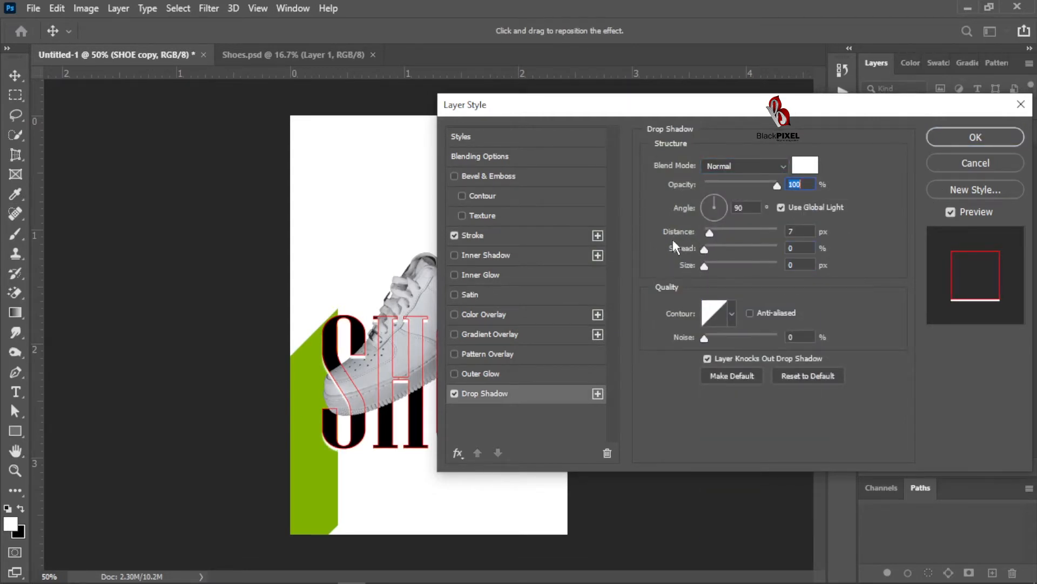
key(Up)
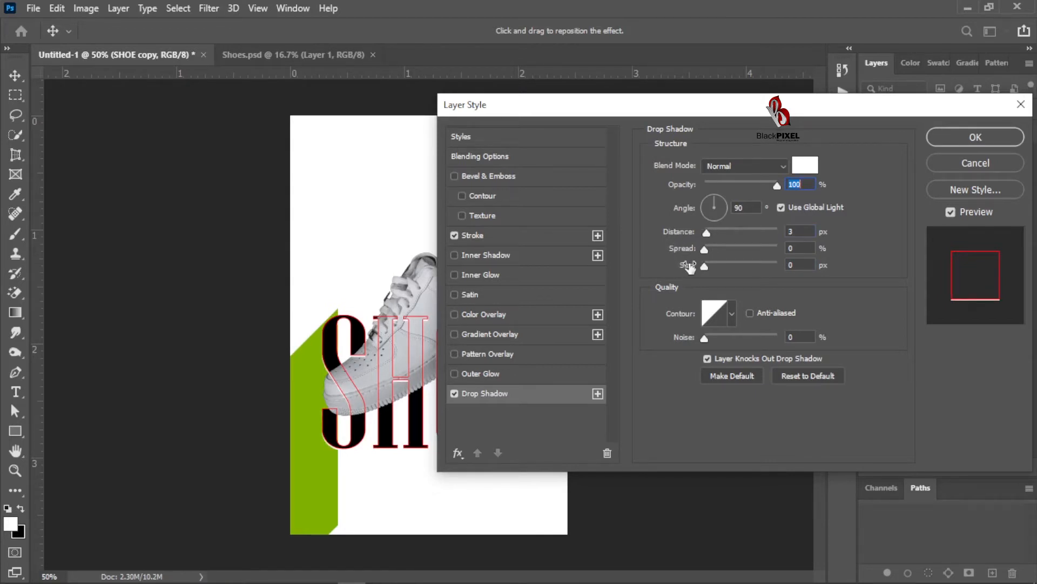
drag(689, 268, 691, 236)
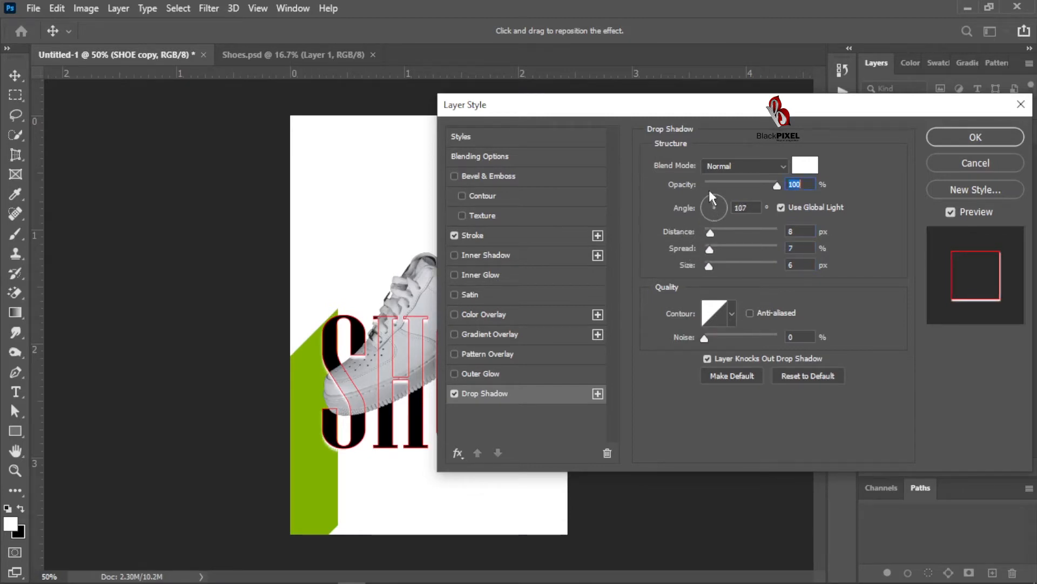
drag(706, 187, 705, 186)
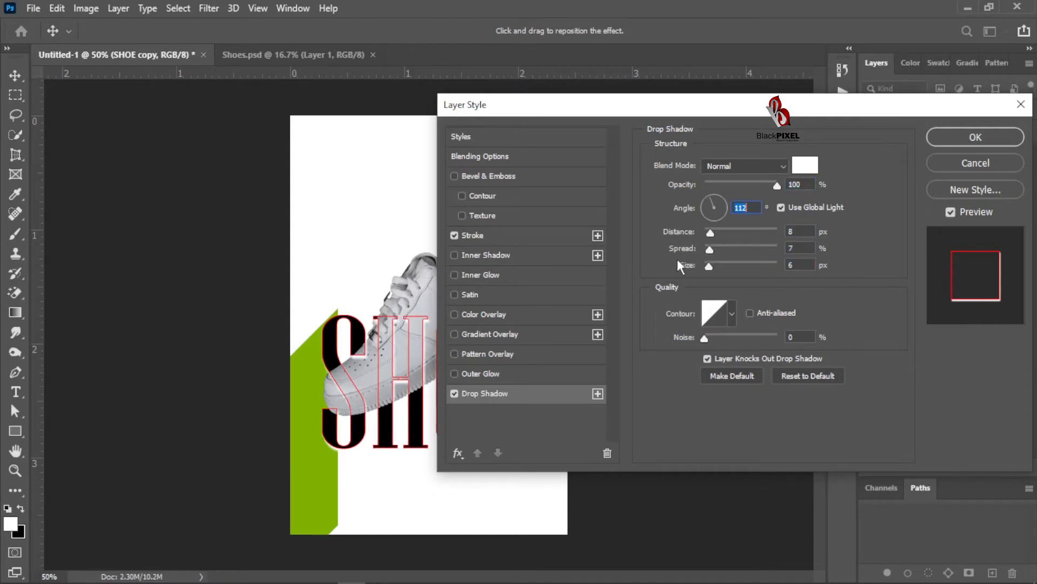
drag(693, 270, 688, 271)
text(5)
key(shift+Tab)
key(Down)
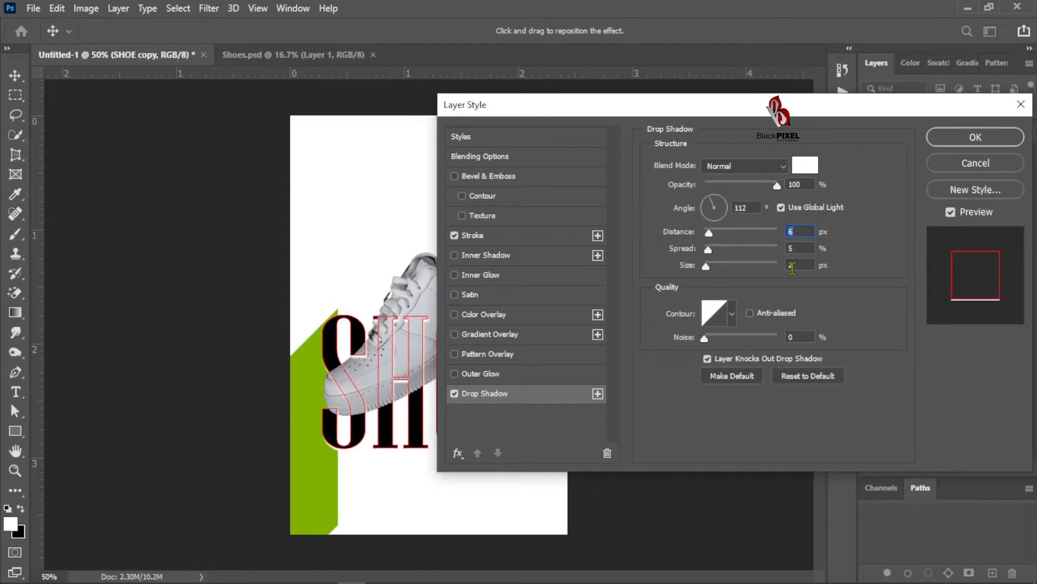
key(Up)
click(973, 144)
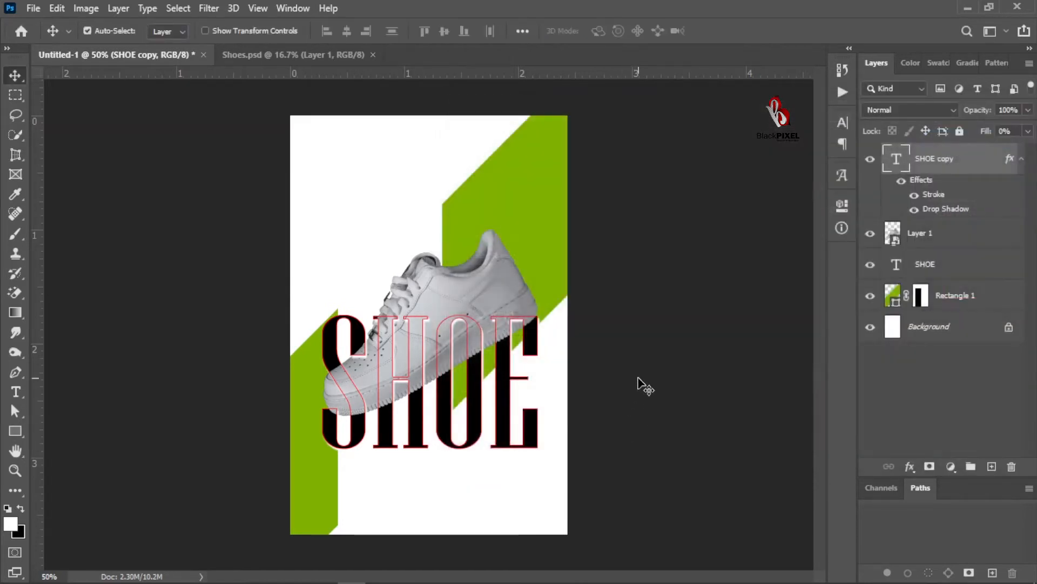
Set the text colour of the solid SHOE layer behind the shoe to black.
click(596, 397)
click(532, 420)
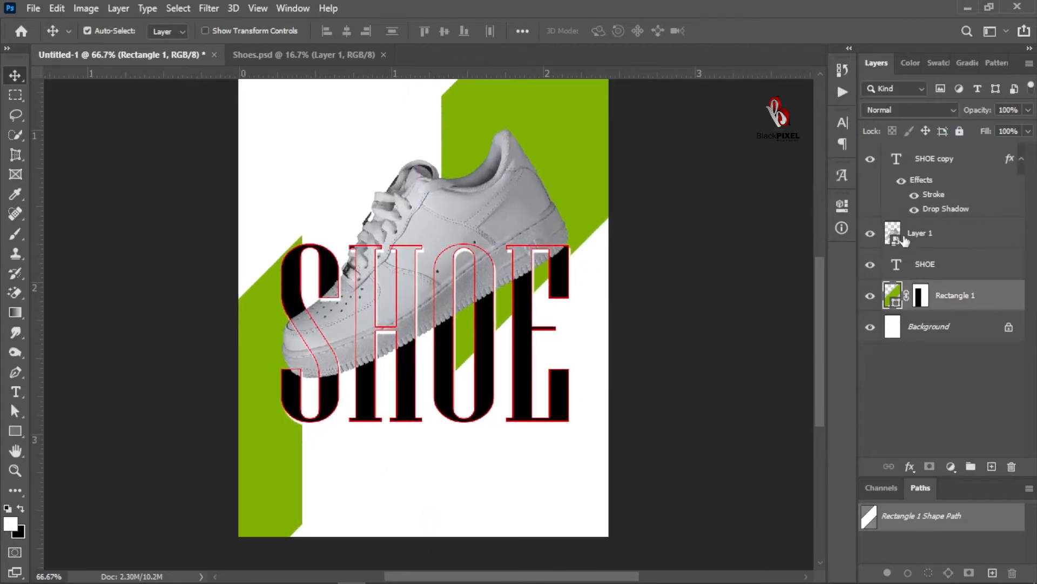
click(898, 265)
key(u)
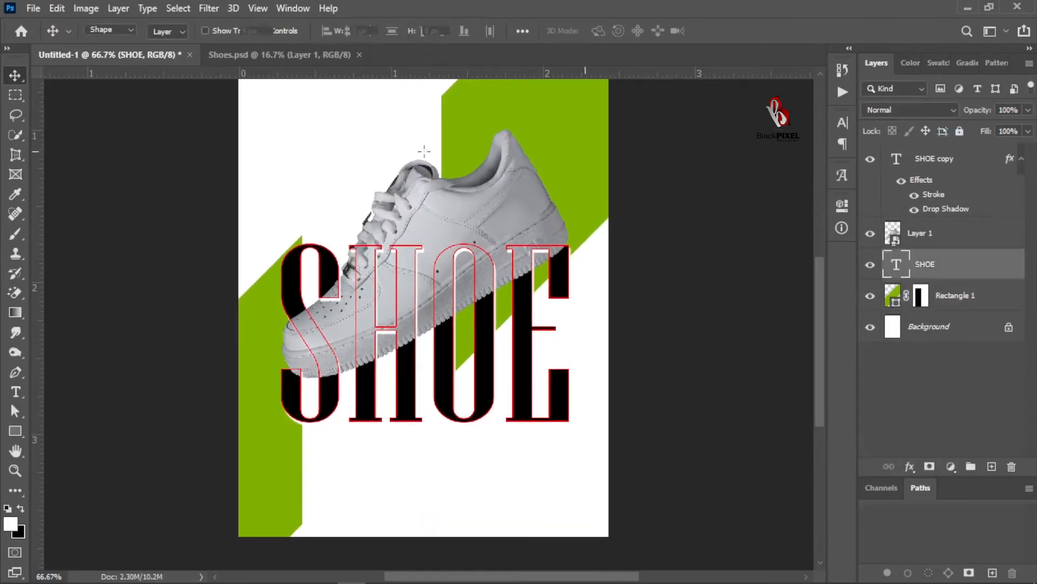
key(t)
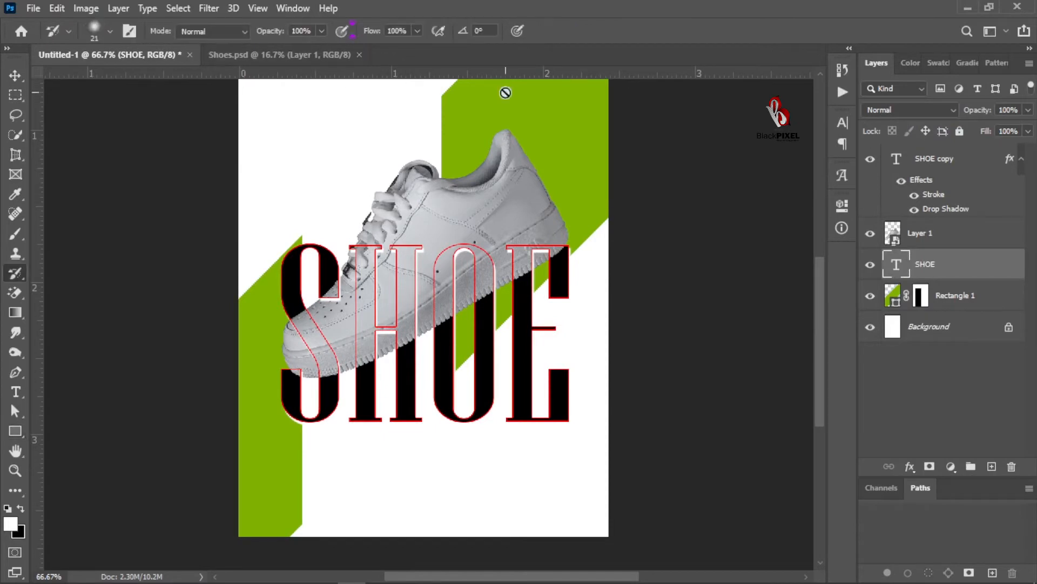
click(607, 31)
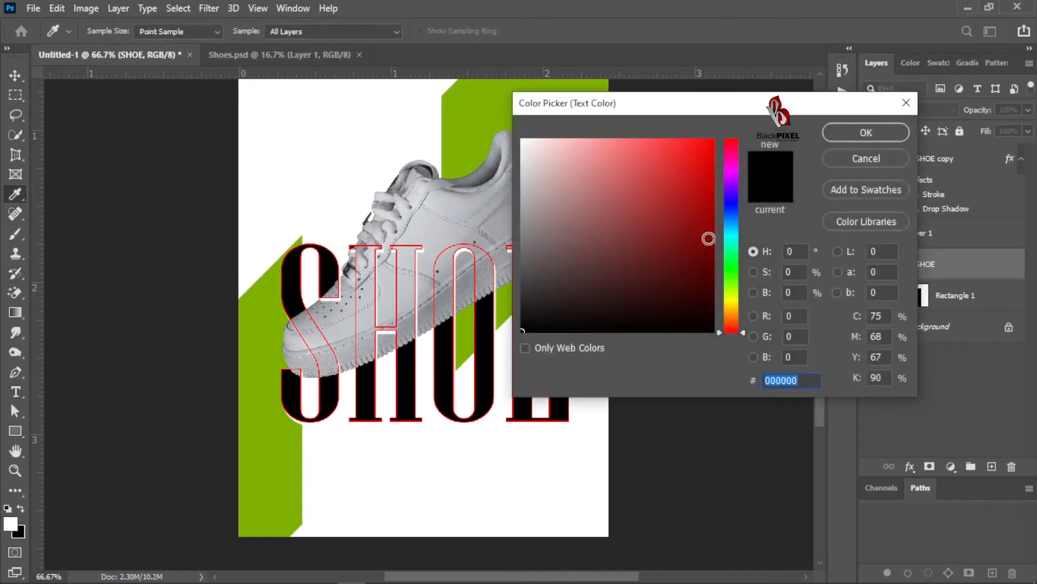
drag(708, 239, 718, 334)
click(835, 136)
key(v)
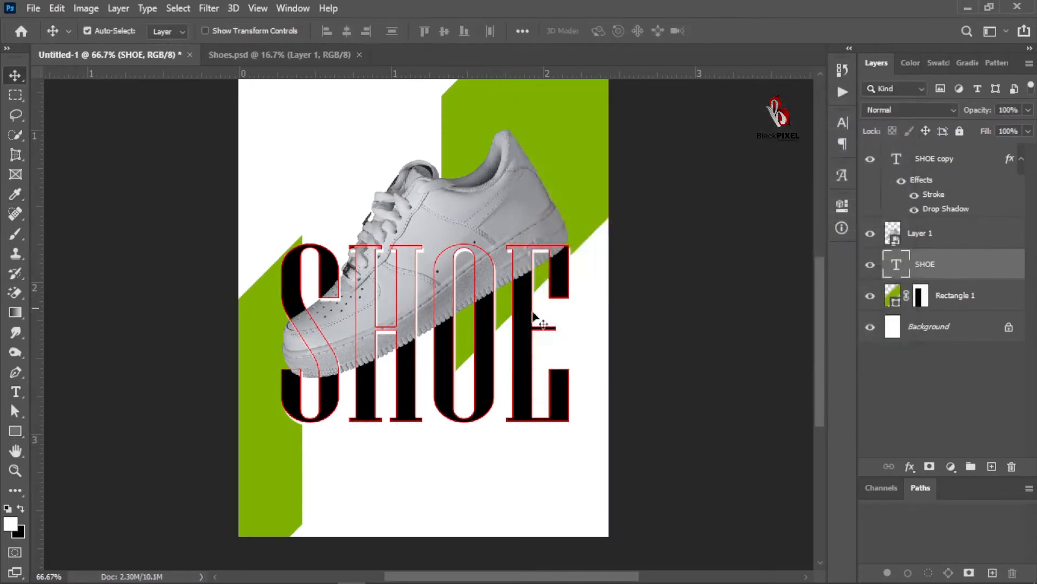
Link the solid SHOE text layer with the outlined SHOE copy, leaving no layer selected.
ctrl+click(927, 162)
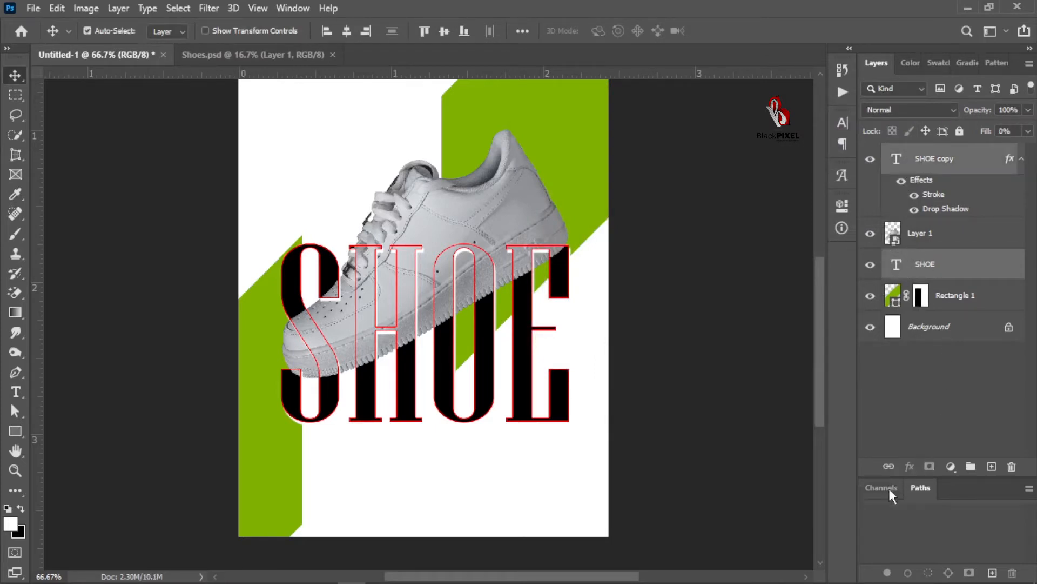
click(888, 466)
click(641, 309)
Rotate the shoe slightly clockwise and reposition it over the SHOE headline.
right_click(413, 339)
click(432, 345)
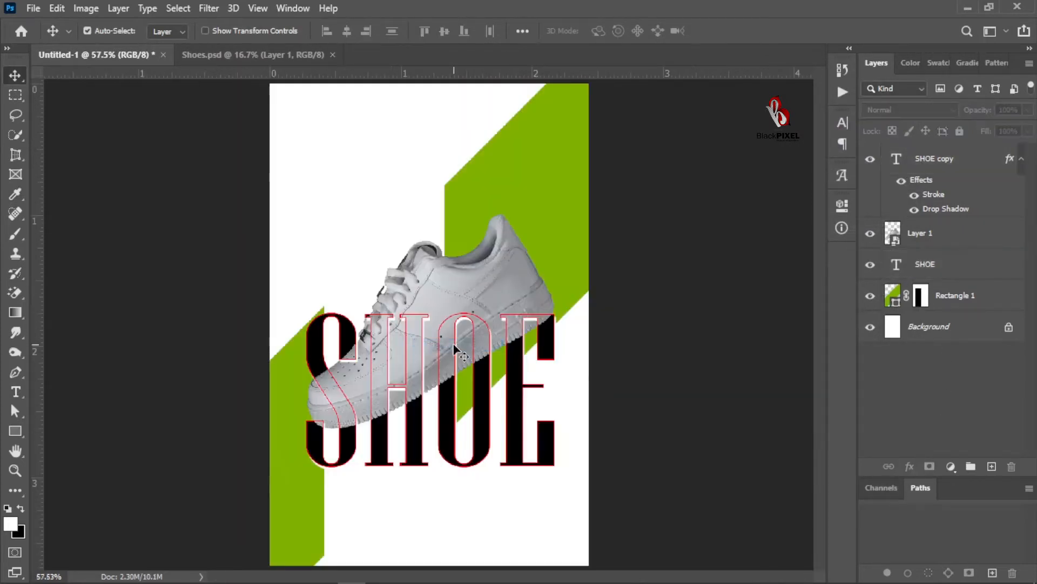
alt+click(472, 395)
ctrl+click(473, 398)
scroll(362, 347, up, 2)
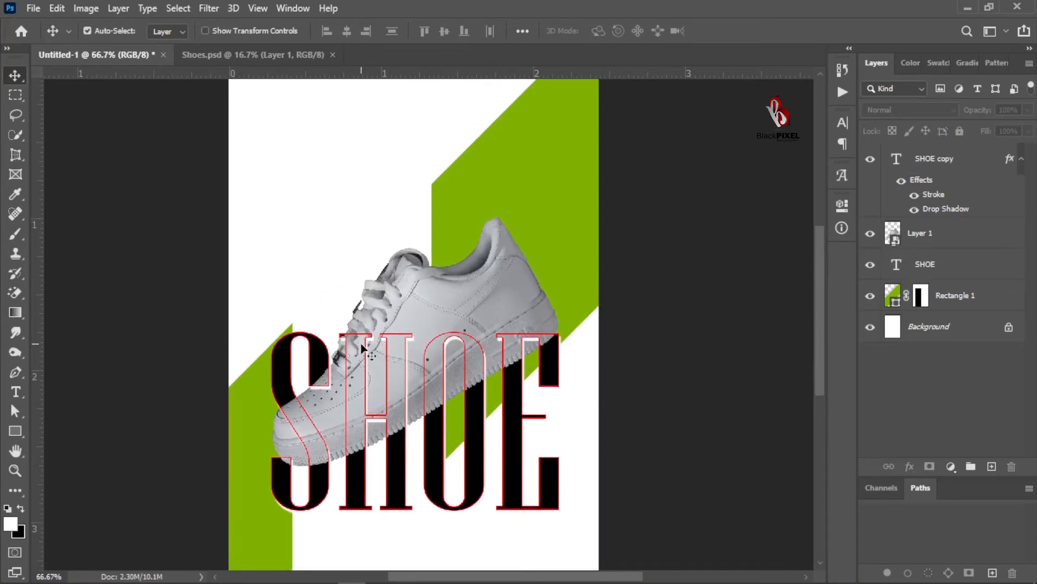
click(450, 290)
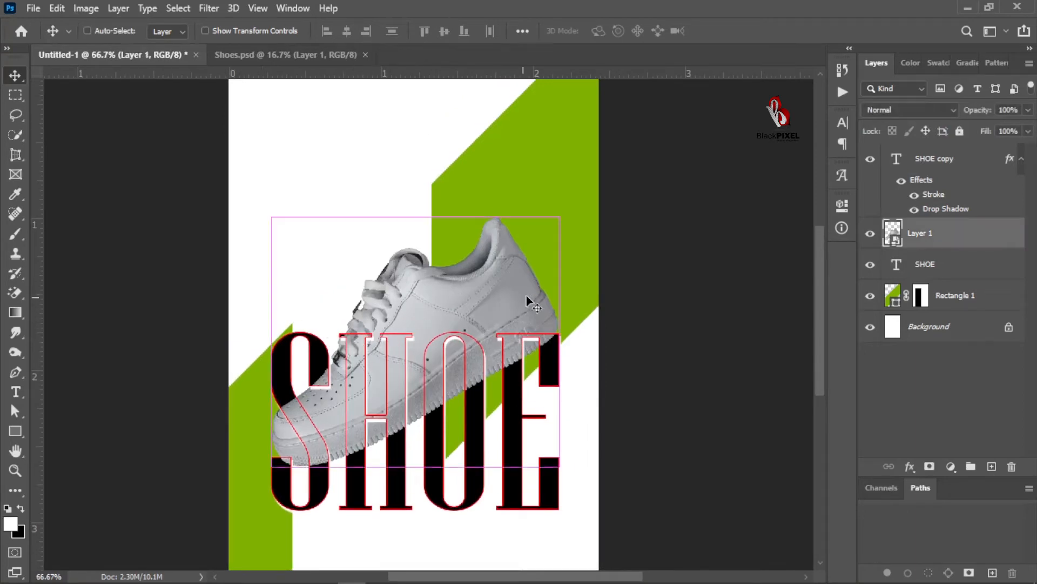
key(ctrl+t)
drag(616, 236, 675, 292)
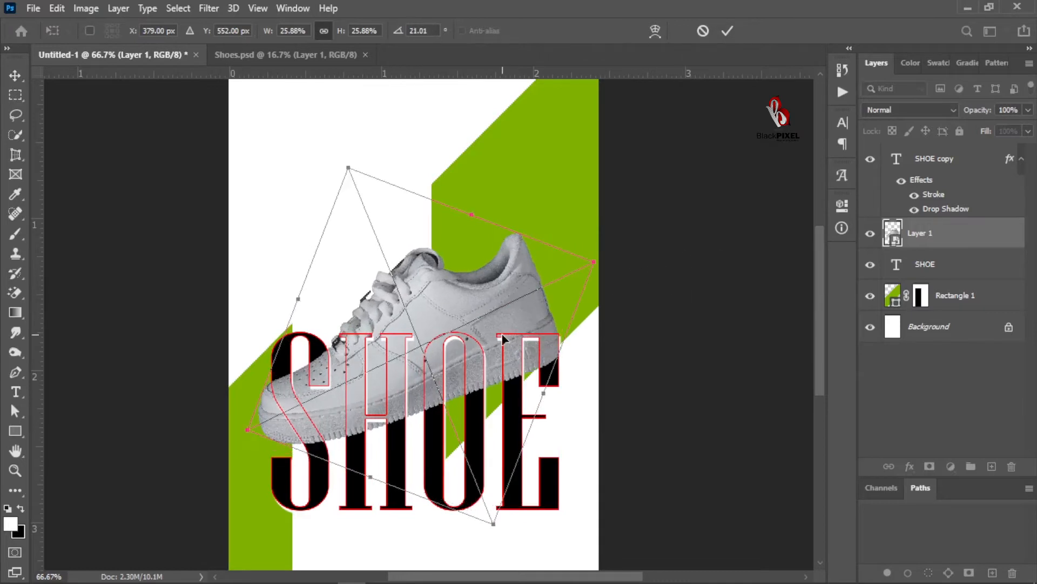
drag(498, 345, 502, 342)
drag(604, 317, 621, 296)
key(Return)
drag(480, 309, 474, 290)
Add the text NEW in black Niagara Solid Regular at 100 pt above the SHOE headline.
key(t)
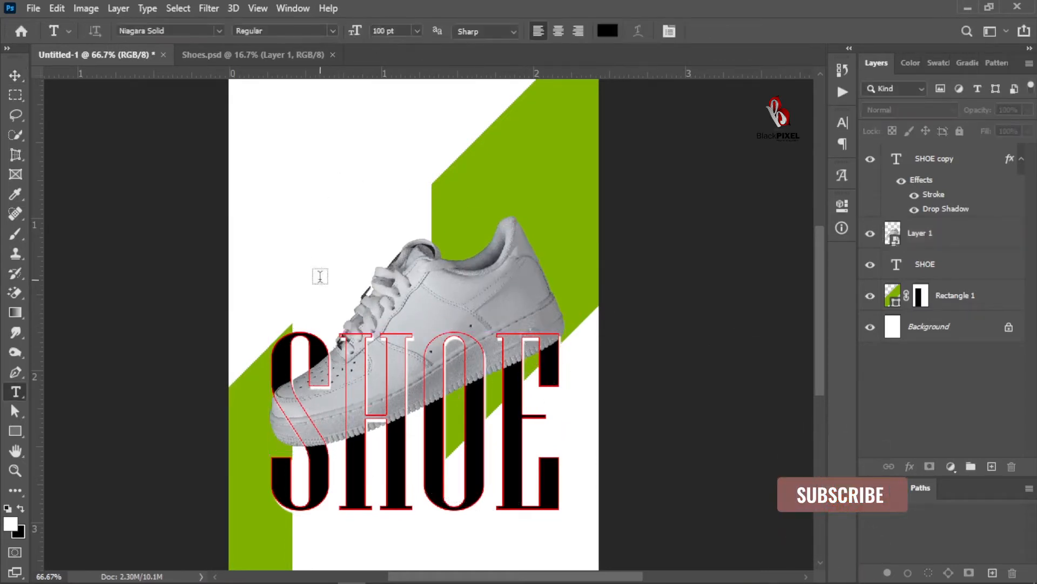
click(336, 302)
click(724, 32)
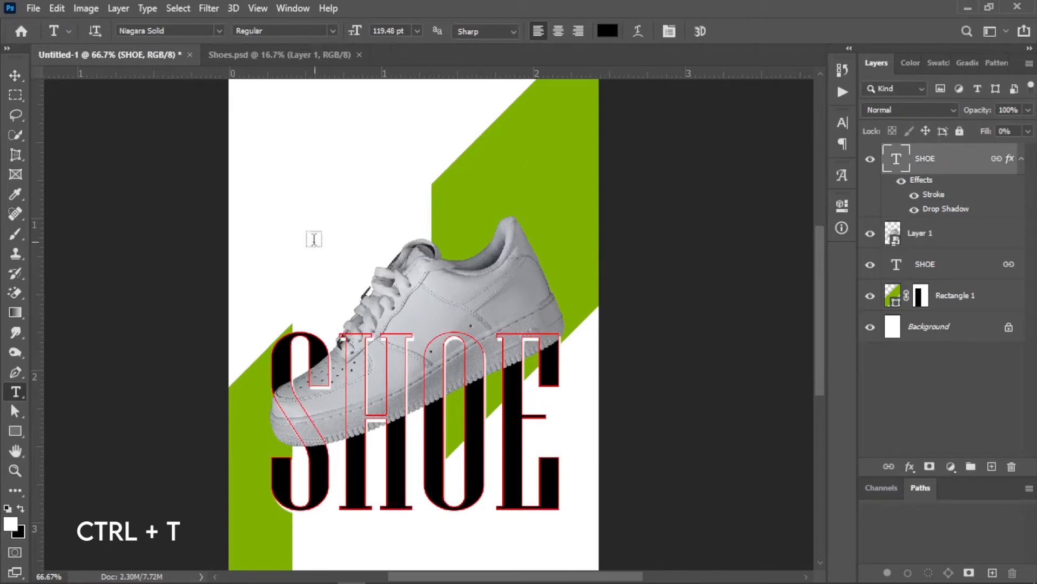
click(277, 270)
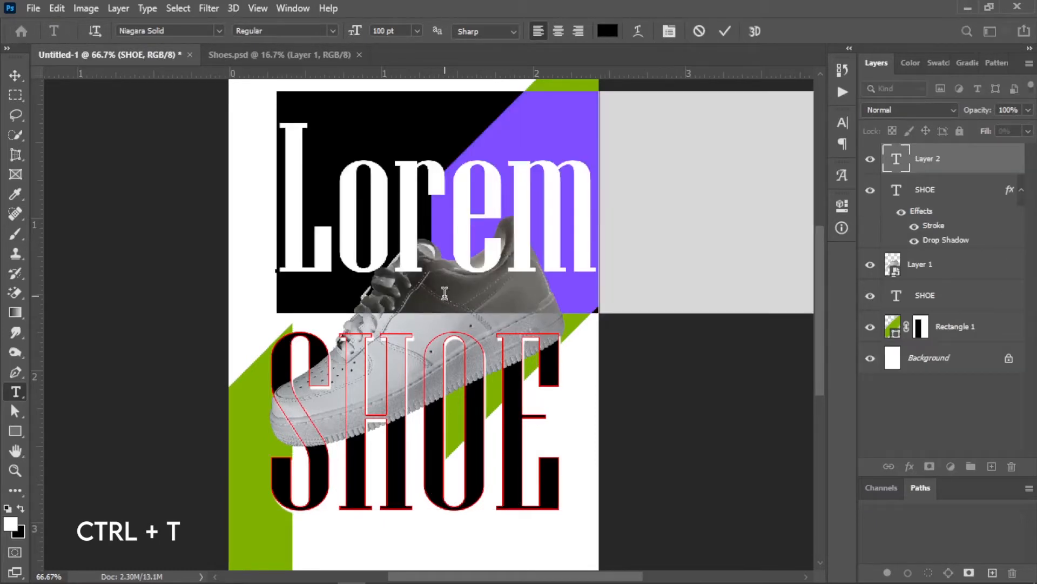
text(NEW)
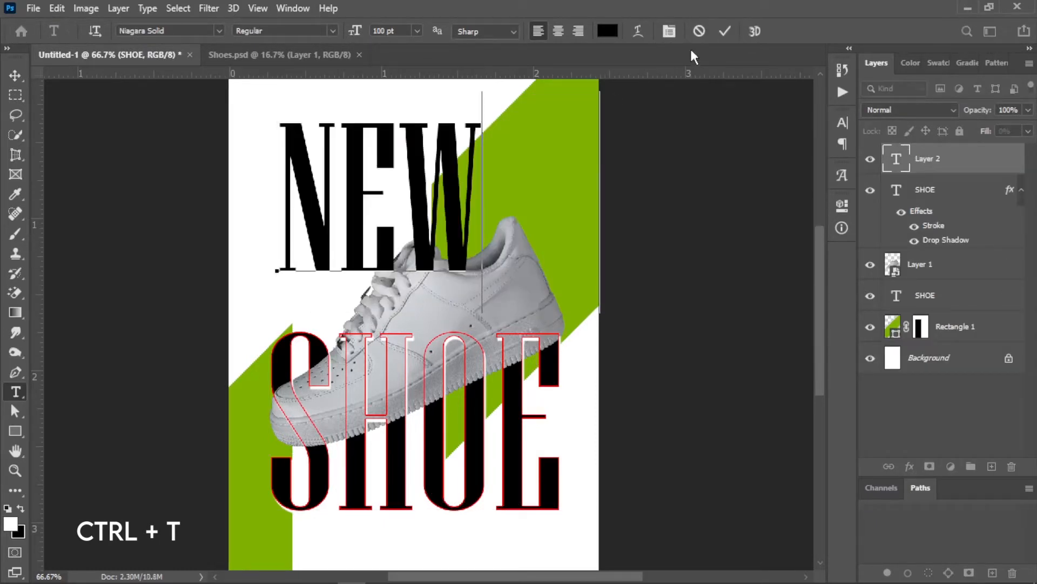
click(725, 31)
Scale the NEW text down and place it just above the S of SHOE, beside the shoe laces.
key(ctrl+t)
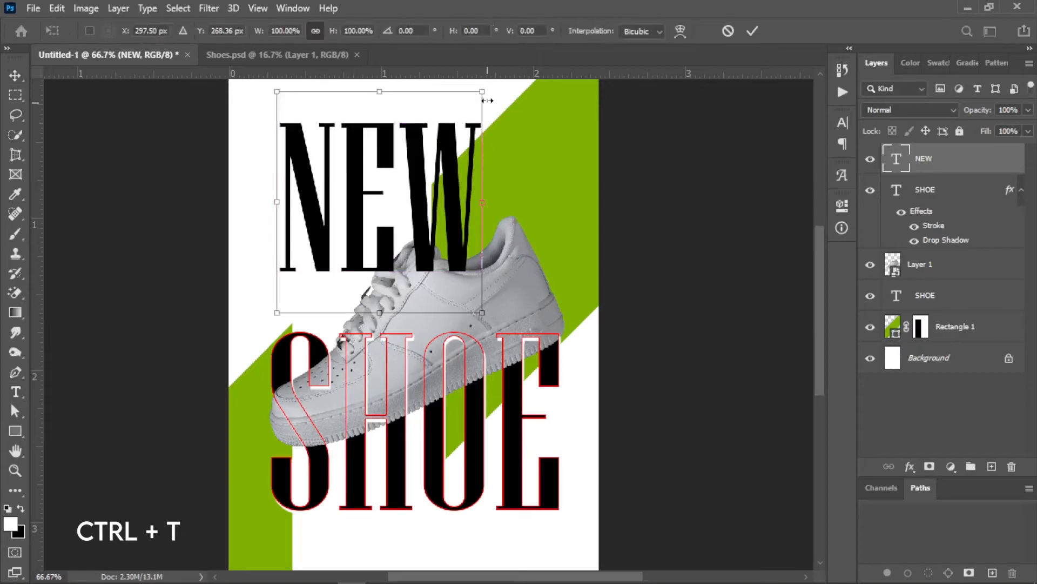
drag(483, 100, 316, 235)
mouse_move(320, 276)
mouse_down()
mouse_move(314, 235)
mouse_move(314, 294)
mouse_move(330, 257)
mouse_move(350, 247)
mouse_move(315, 274)
mouse_up()
key(ctrl+z)
key(Return)
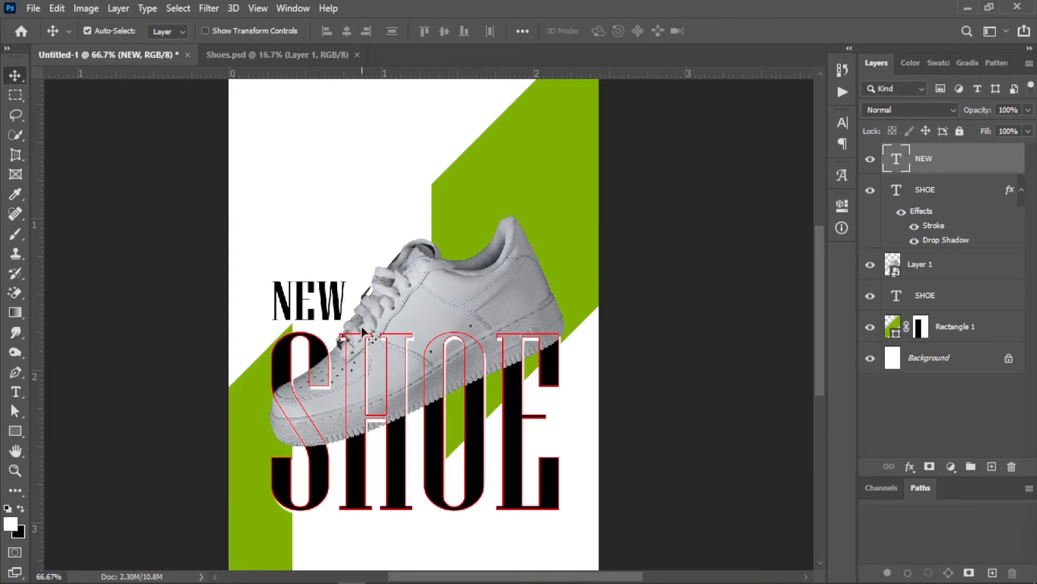
Draw a rectangle about 565 by 53 px just below the SHOE headline with no fill and a 2 px dark green stroke.
click(15, 432)
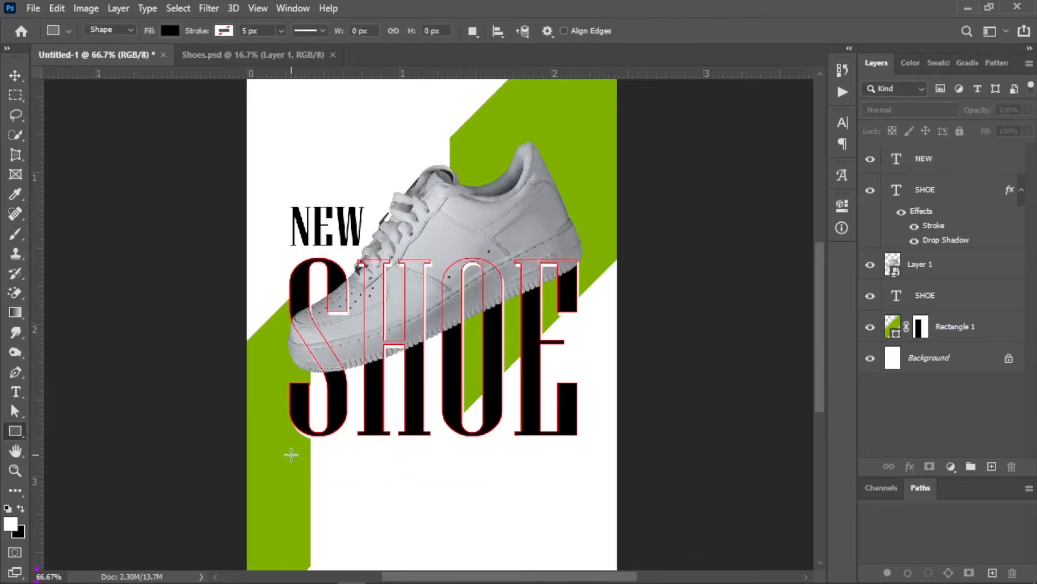
drag(290, 444, 577, 470)
click(626, 295)
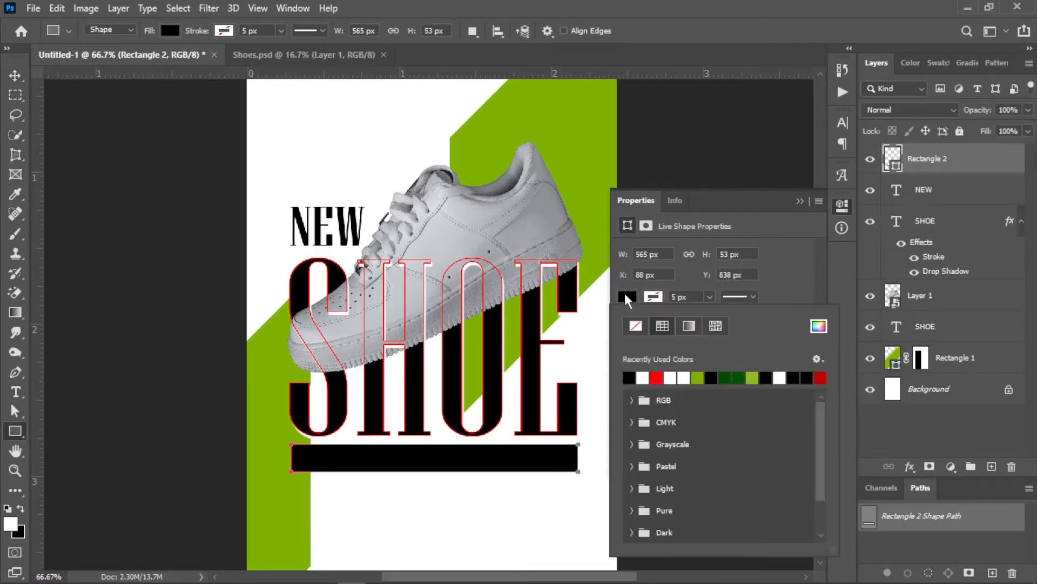
click(636, 325)
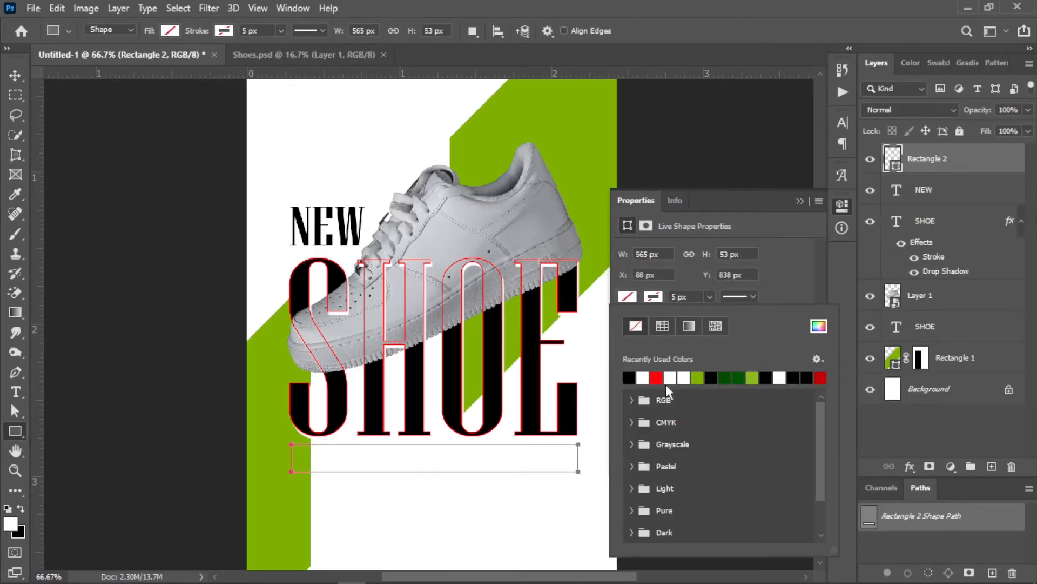
click(737, 377)
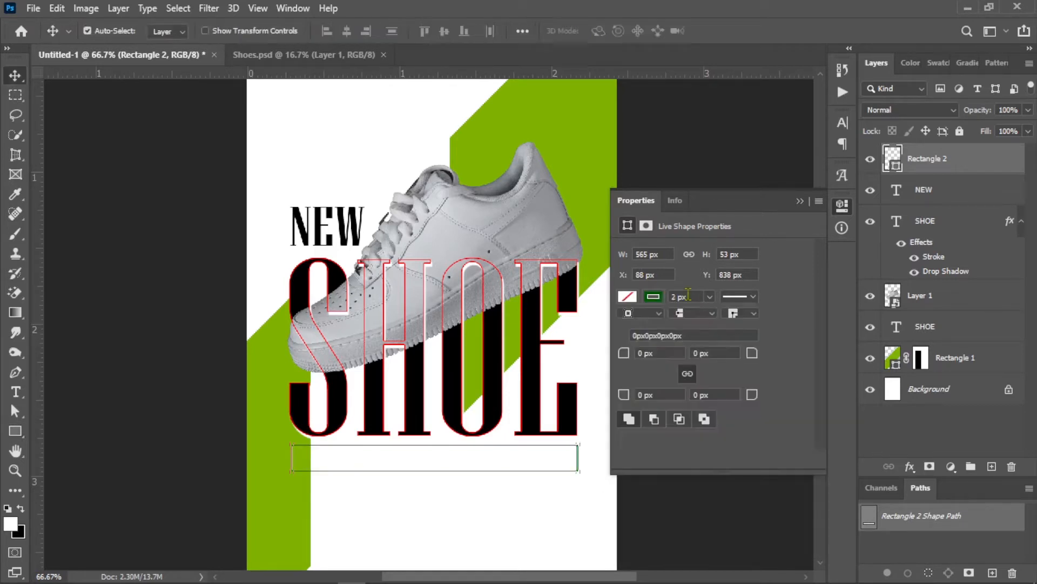
click(632, 315)
click(632, 315)
click(647, 200)
click(625, 400)
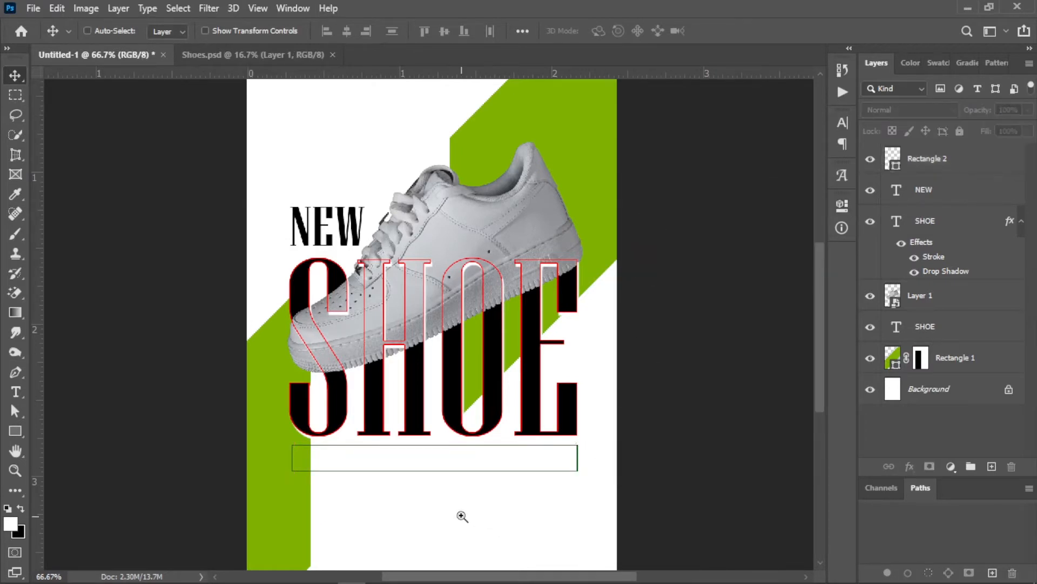
Add the text "upto 30% discount" in black Niagara Solid Regular at 12 pt below the outlined rectangle.
ctrl+click(461, 514)
scroll(458, 446, down, 2)
key(t)
click(293, 430)
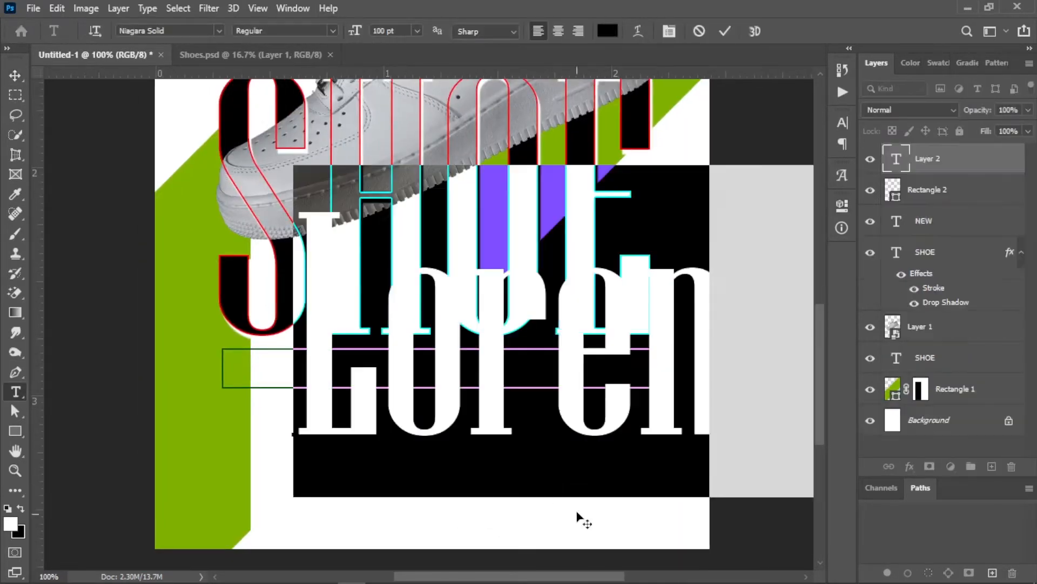
drag(358, 31, 291, 126)
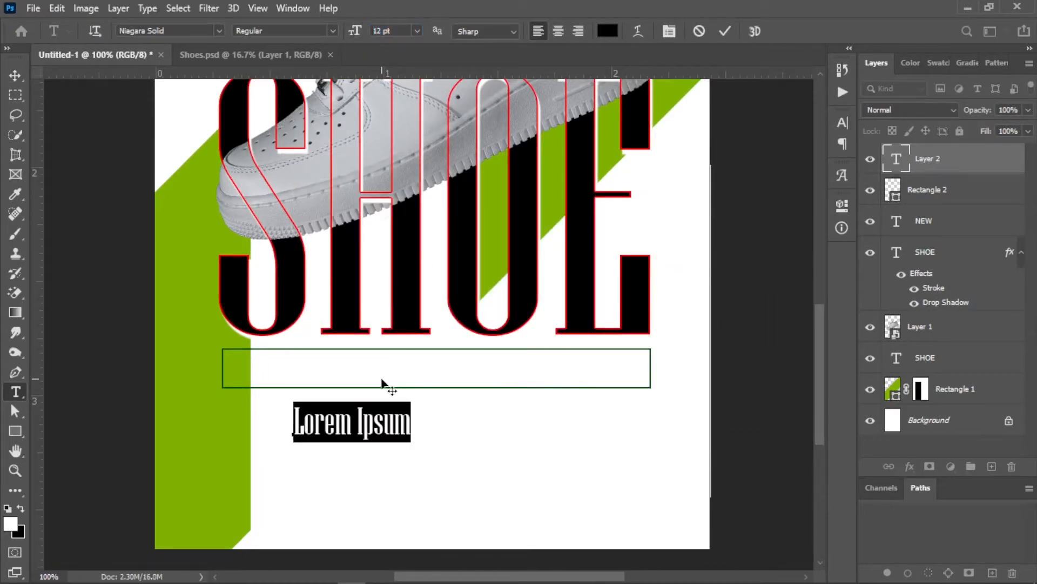
text(Jus)
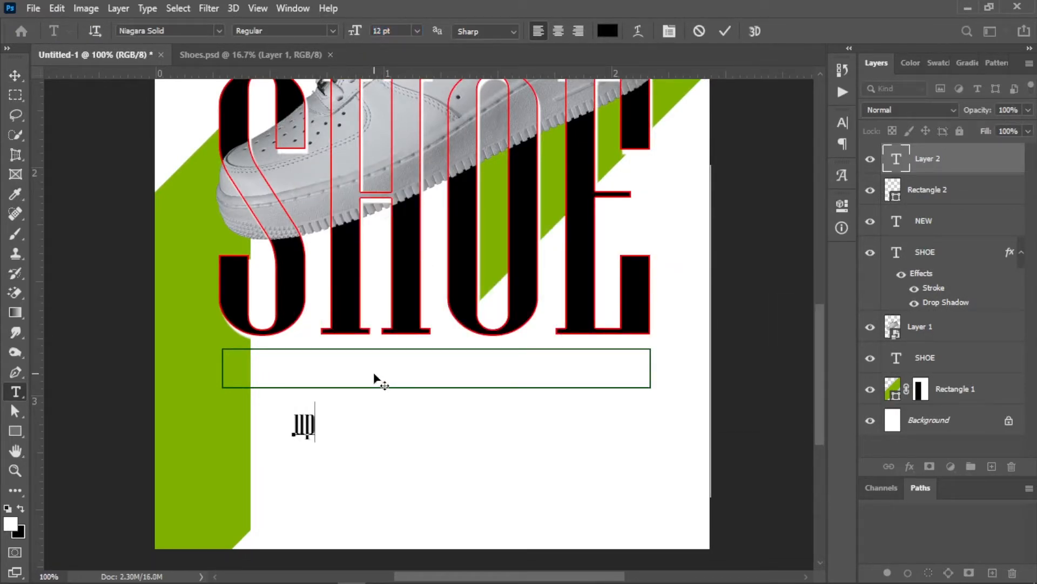
text(o 30% discount)
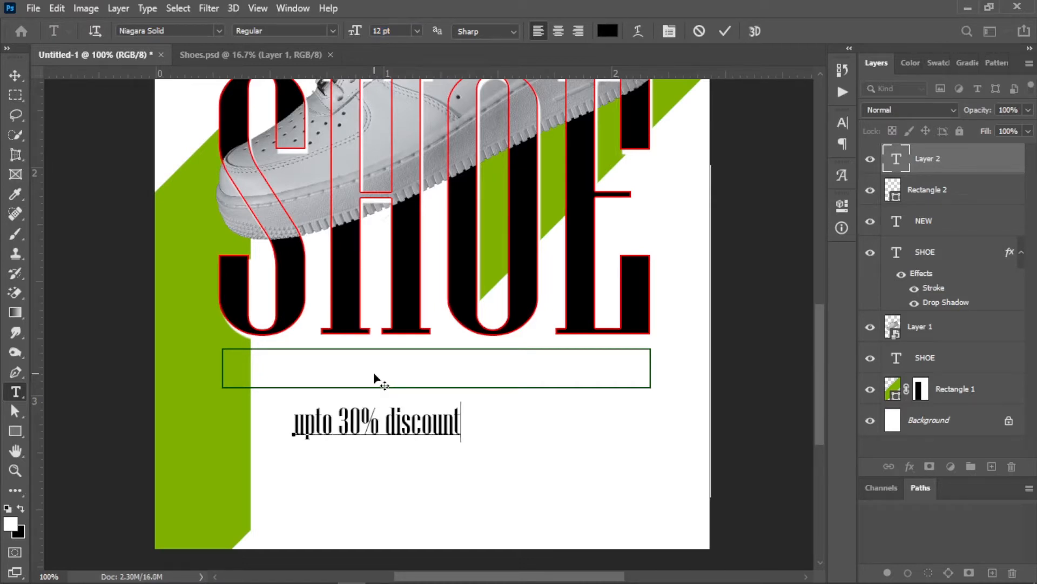
Format the discount text in all caps LEMON MILK Regular at 5 pt and move it inside the outlined rectangle.
key(ctrl+a)
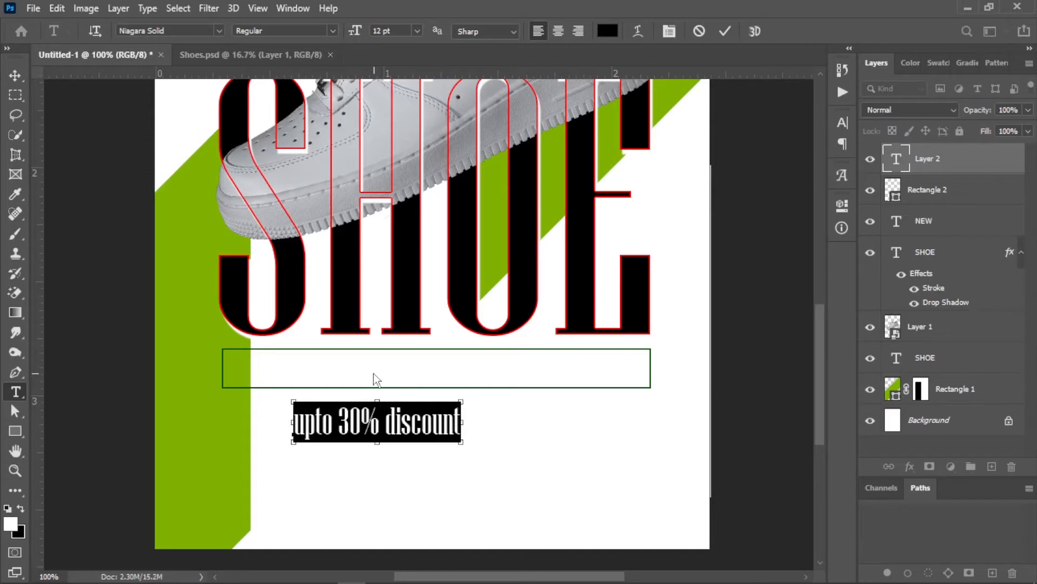
key(ctrl+shift+k)
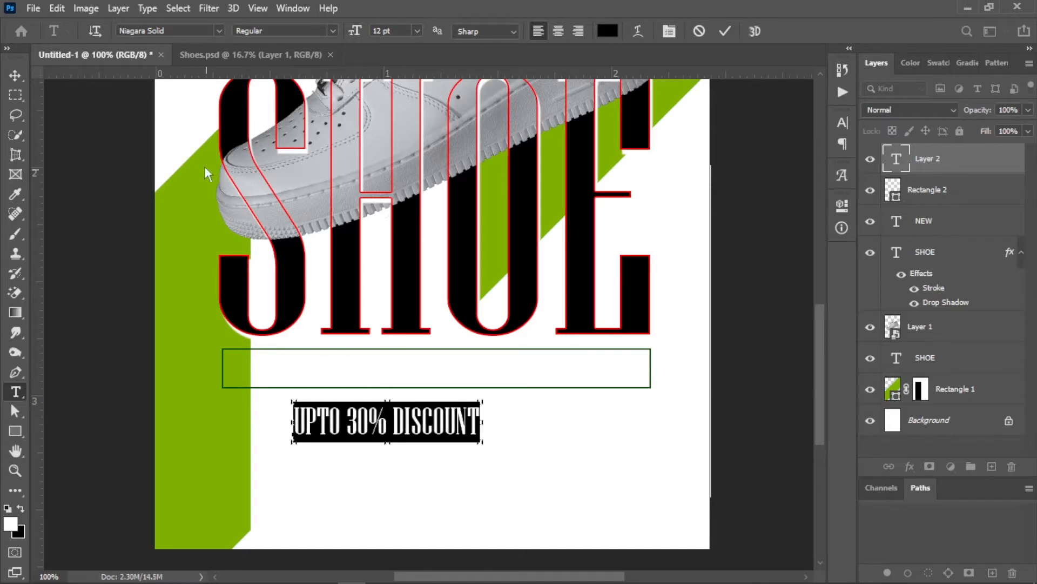
click(185, 31)
text(le)
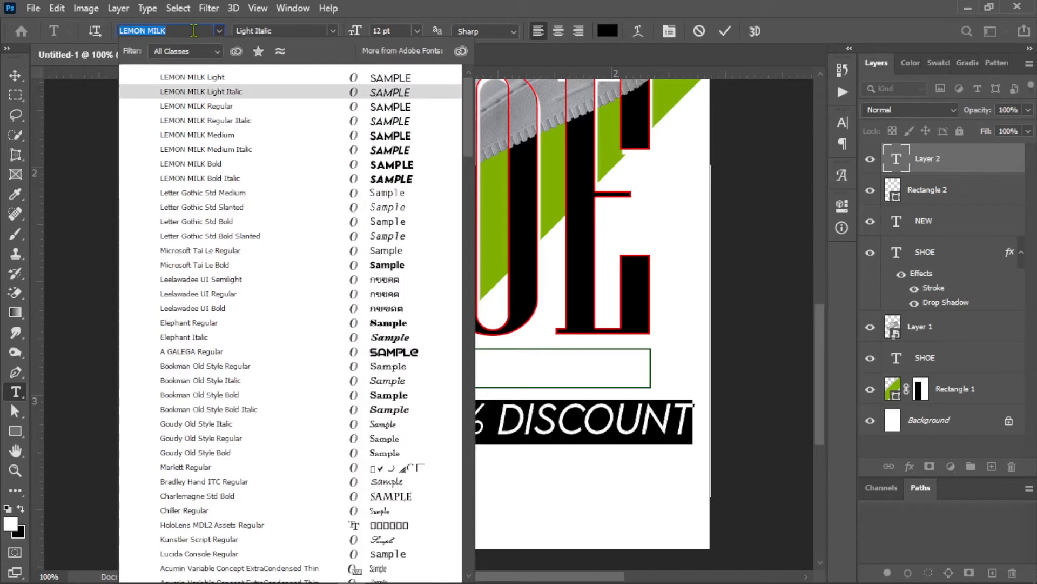
click(398, 108)
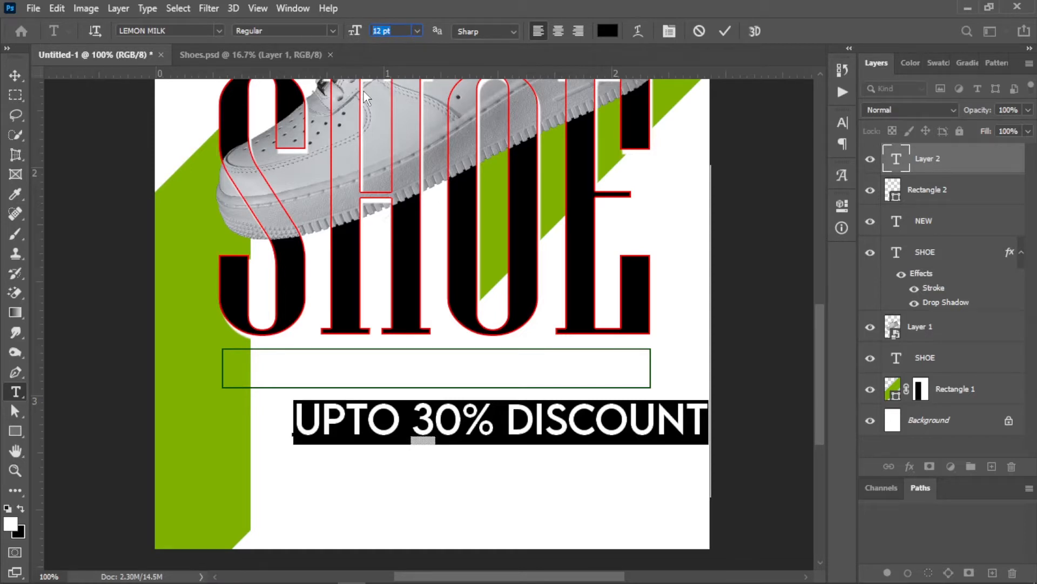
key(Return)
key(ctrl+Return)
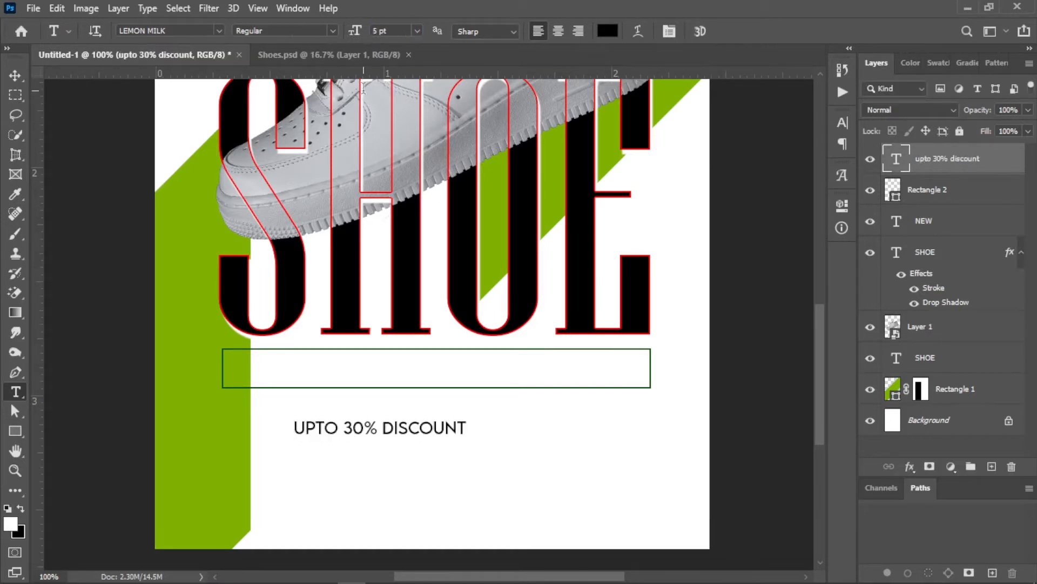
key(v)
drag(394, 433, 339, 375)
Set the discount text's tracking to 560 and its size to 6 pt so it spans the outlined rectangle.
key(t)
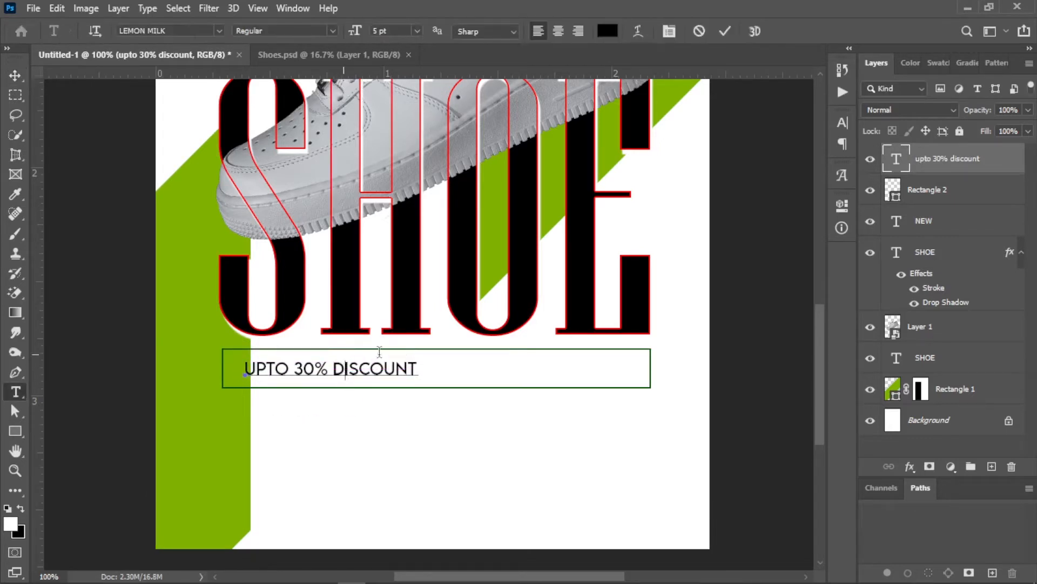
key(Return)
click(670, 32)
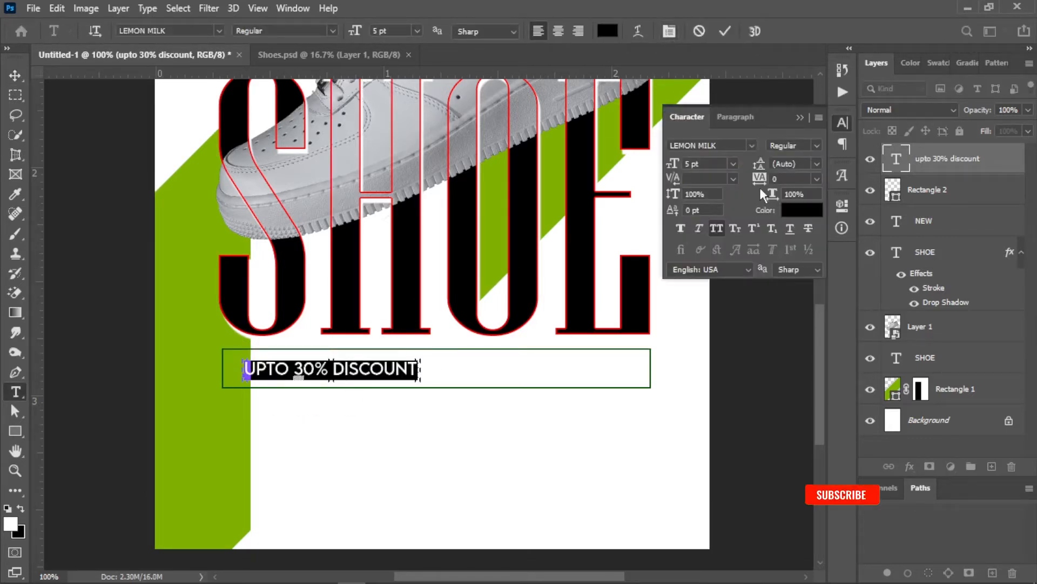
drag(759, 184, 782, 195)
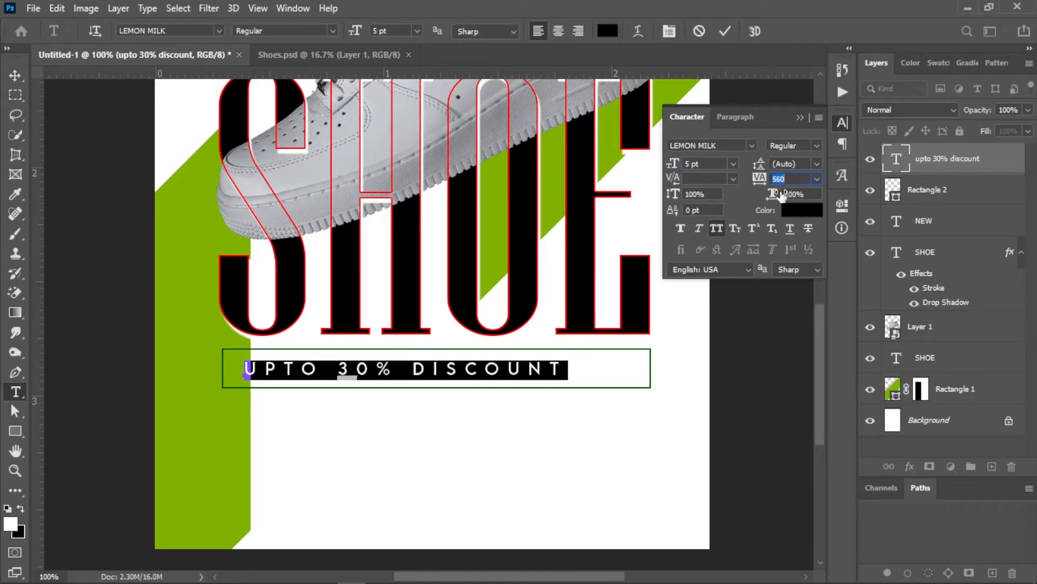
click(722, 164)
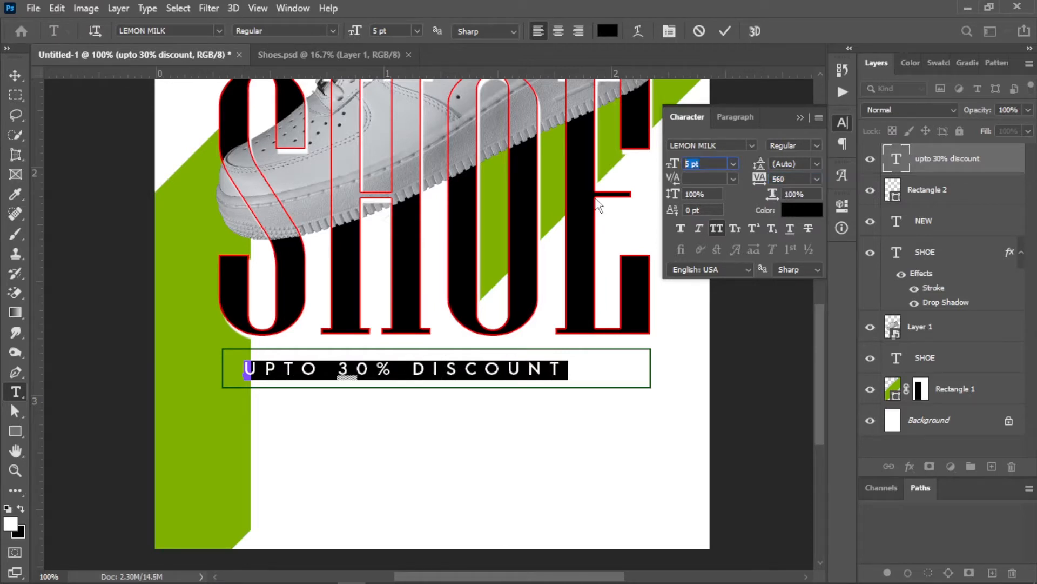
key(Return)
key(ctrl+Return)
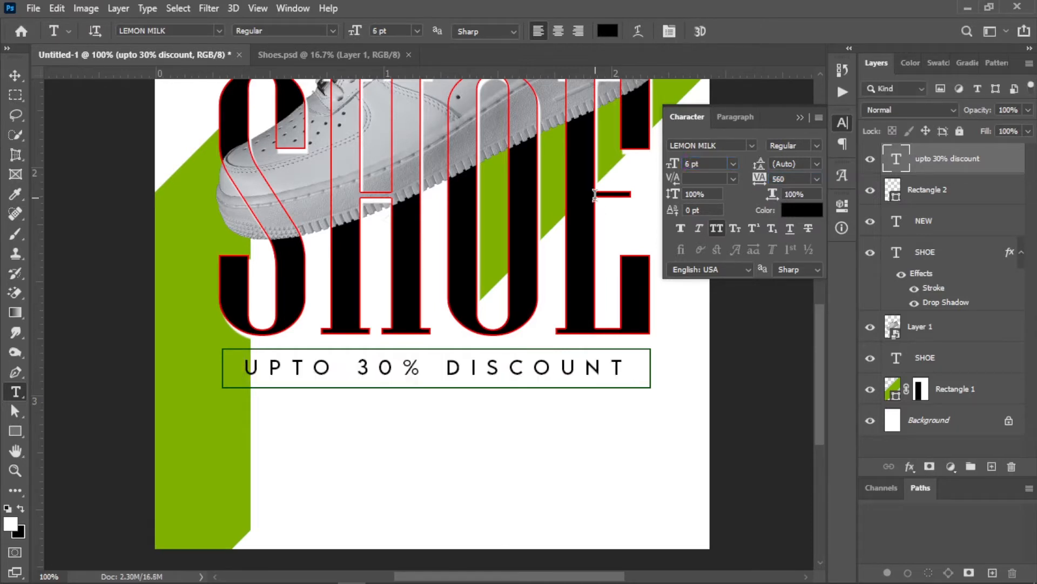
key(v)
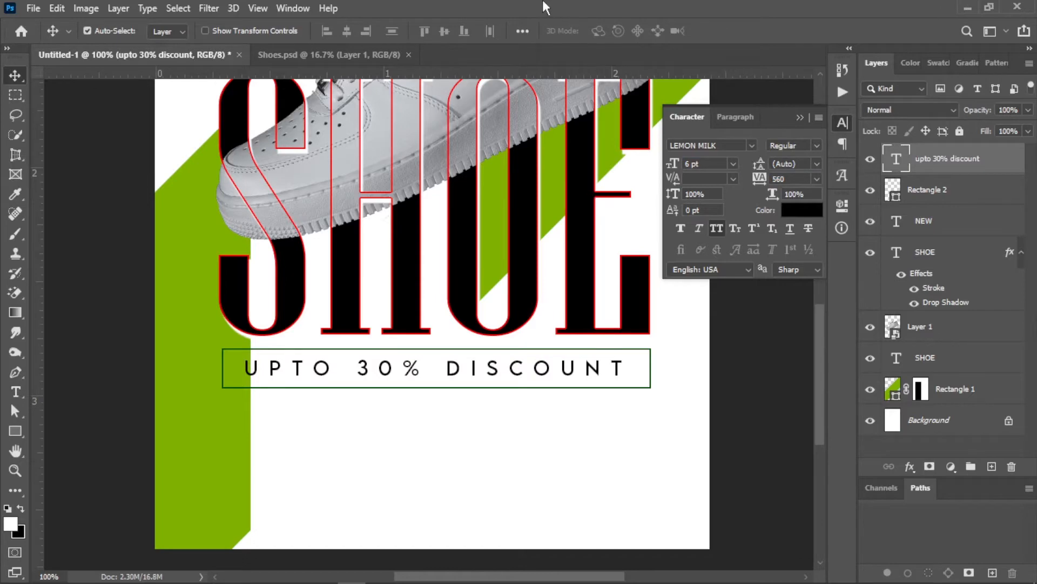
Draw a black square about 330 by 330 px over the shoe and the NEW label.
right_click(509, 316)
click(543, 322)
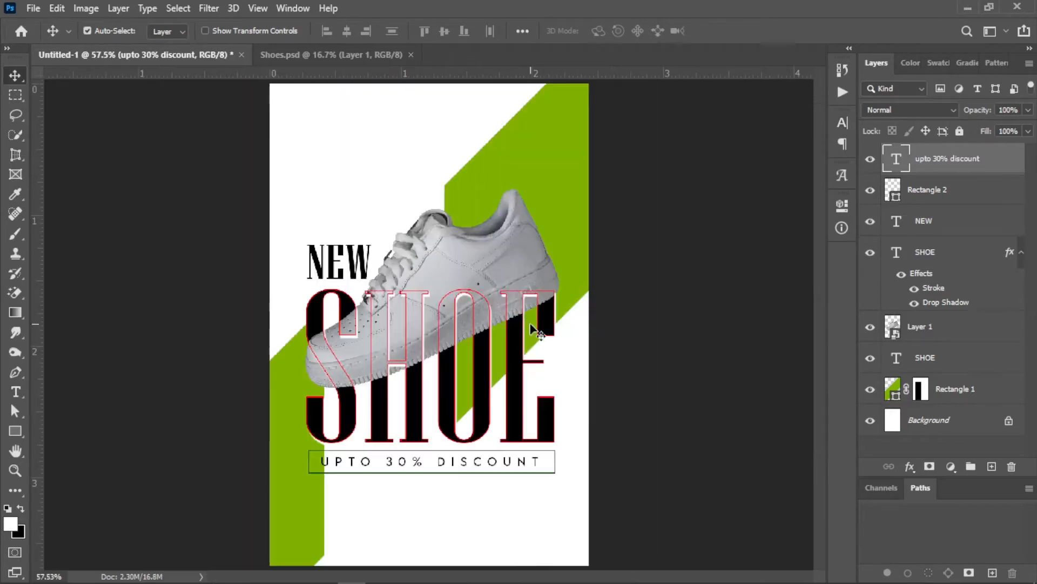
ctrl+space+click(492, 438)
scroll(432, 346, down, 5)
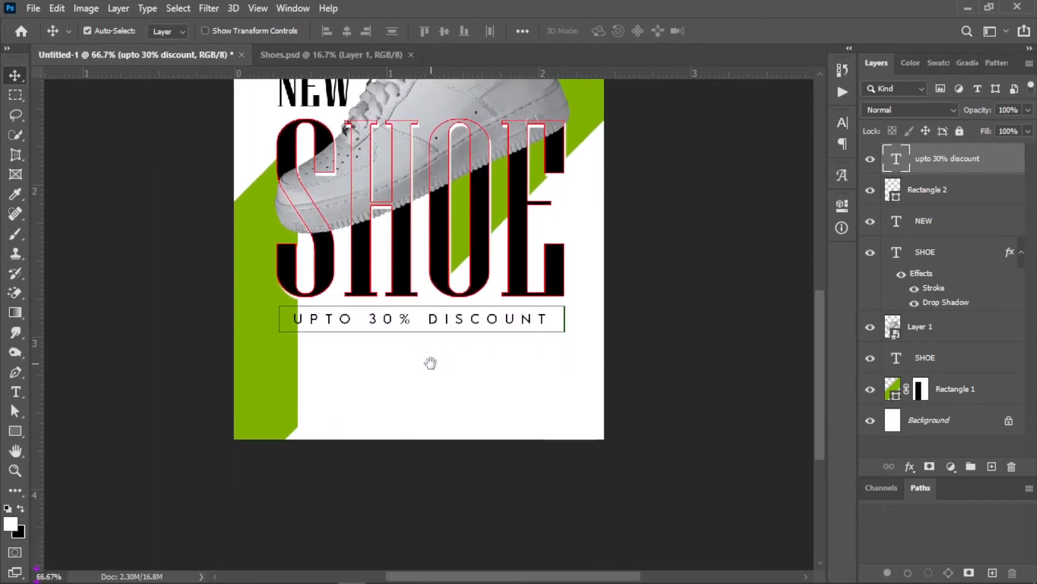
right_click(377, 339)
click(411, 346)
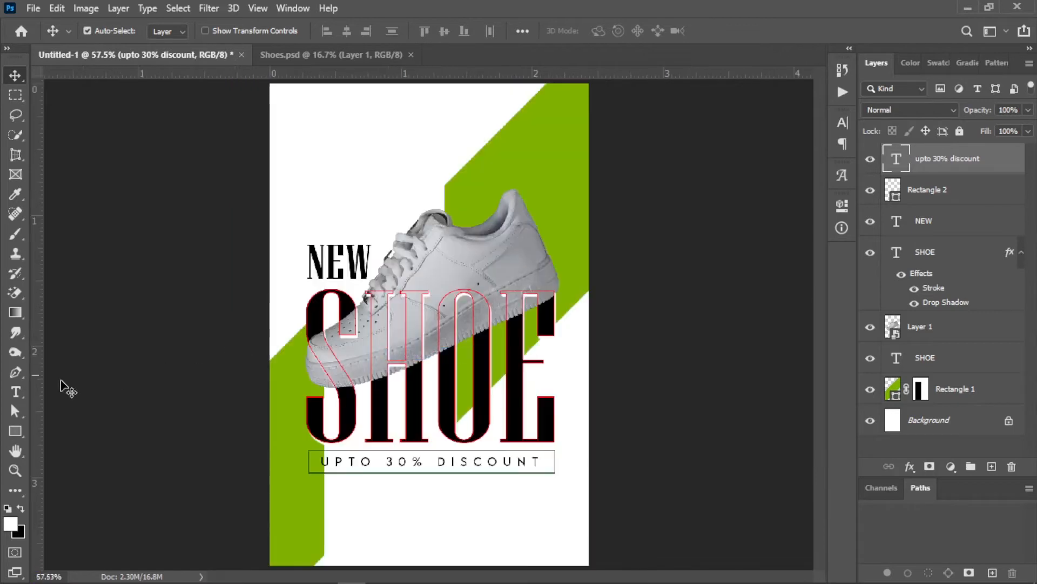
click(16, 431)
drag(340, 169, 484, 312)
click(15, 77)
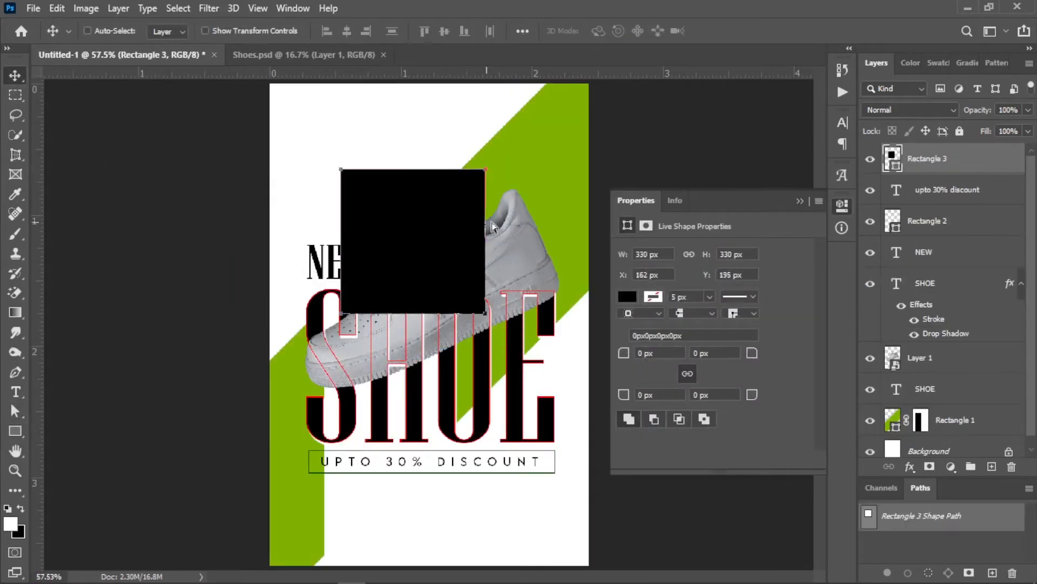
Rotate the black square 45° and move it to the flyer's lower edge so only its top corner shows as a triangle.
key(ctrl+t)
drag(540, 184, 507, 276)
key(Return)
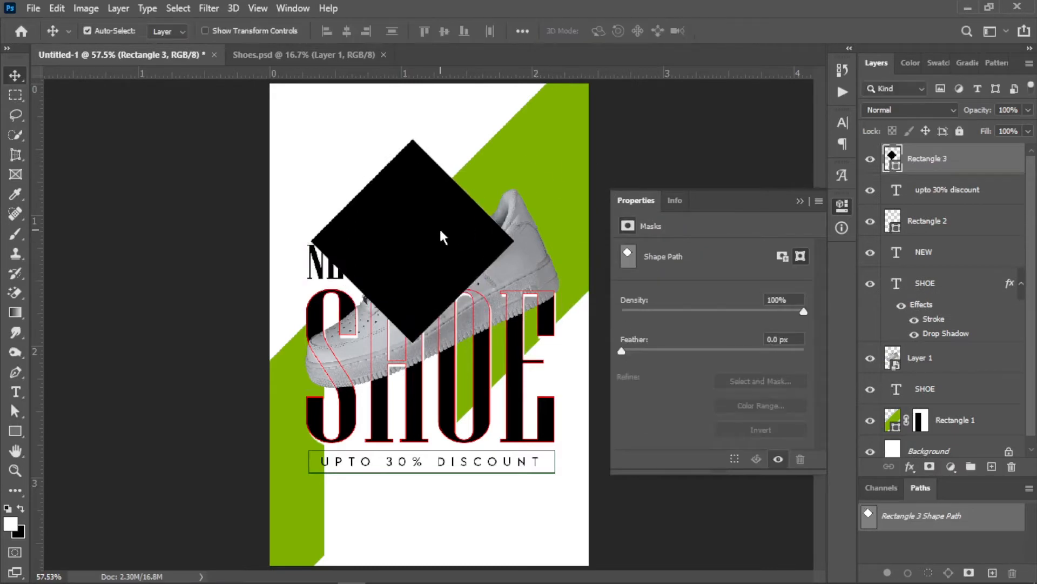
drag(440, 234, 490, 548)
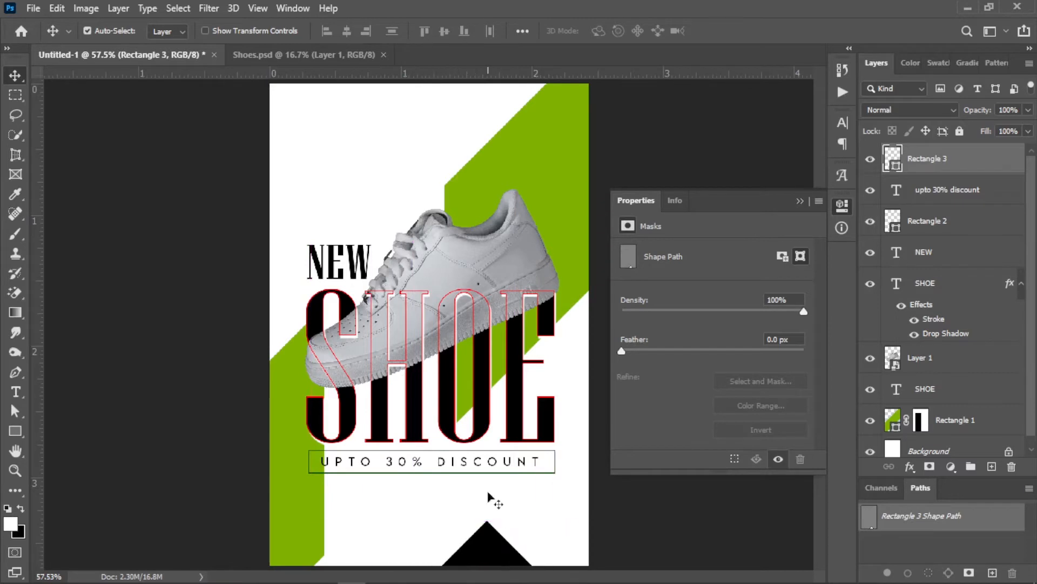
Change the fill of the rotated square at the flyer's lower edge from black to light green and deselect it.
right_click(441, 335)
click(450, 346)
alt+click(490, 448)
alt+click(491, 448)
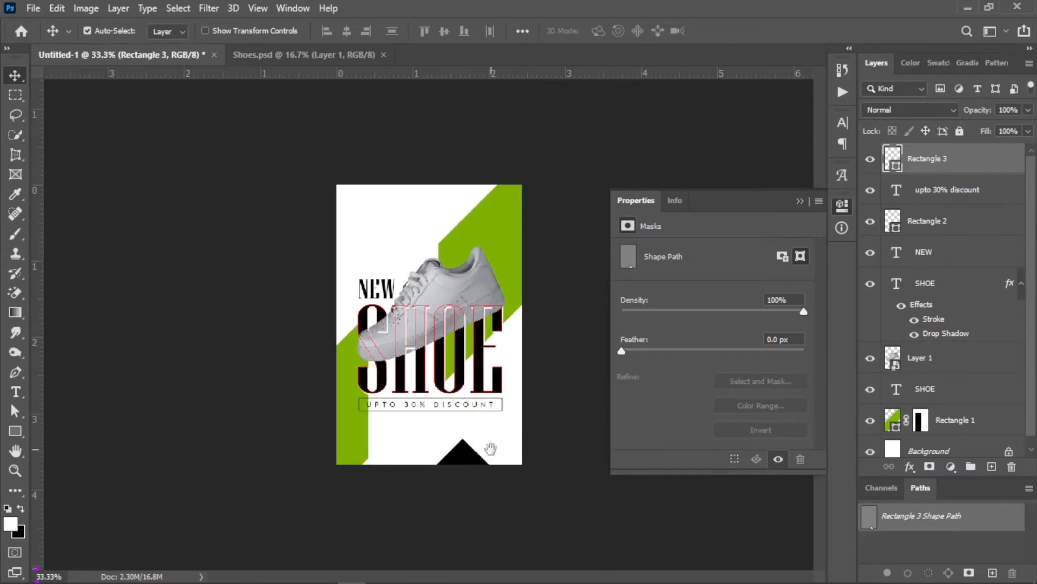
ctrl+click(515, 411)
click(616, 197)
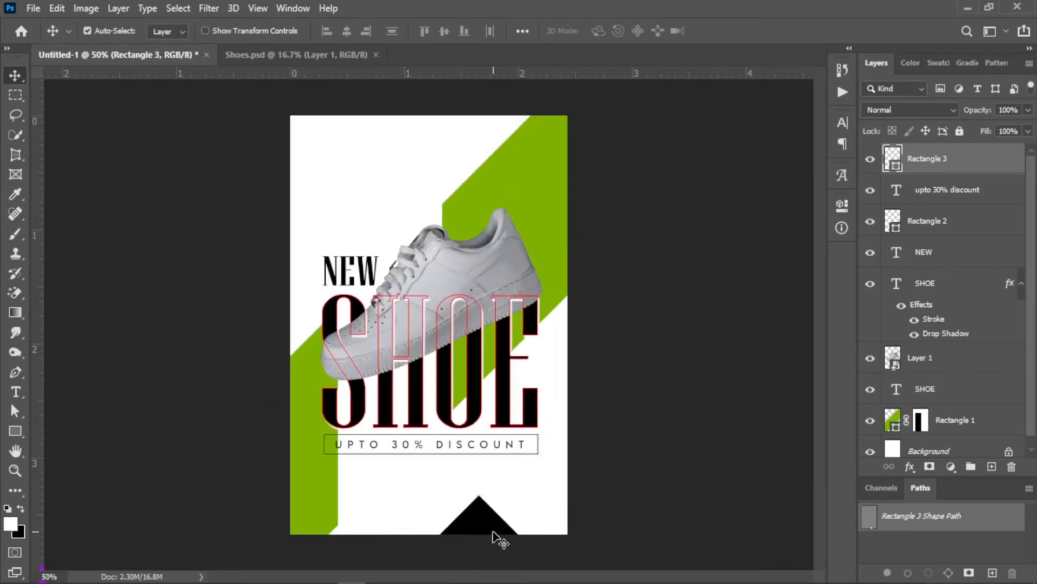
key(t)
key(u)
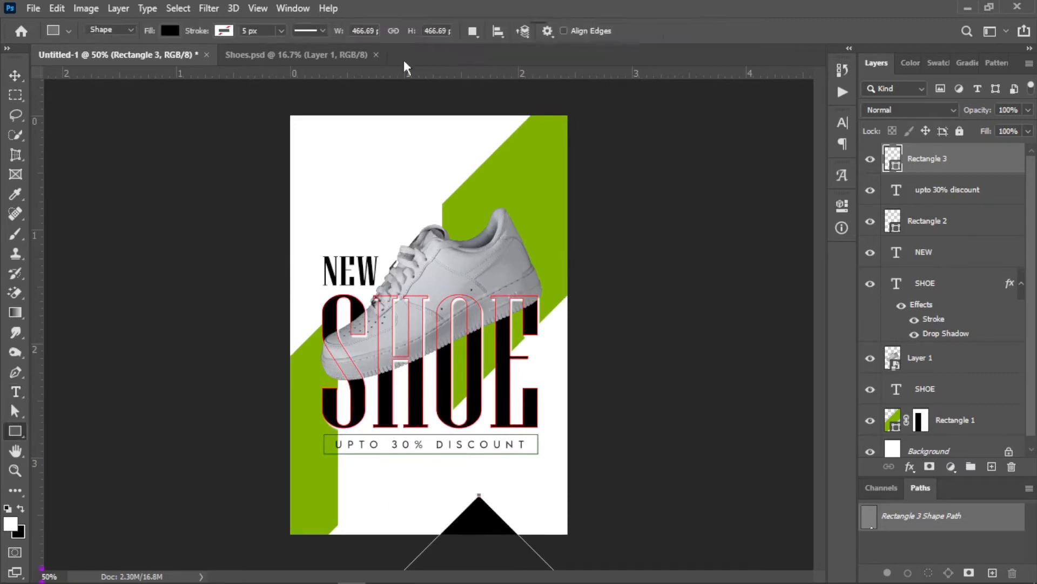
click(169, 31)
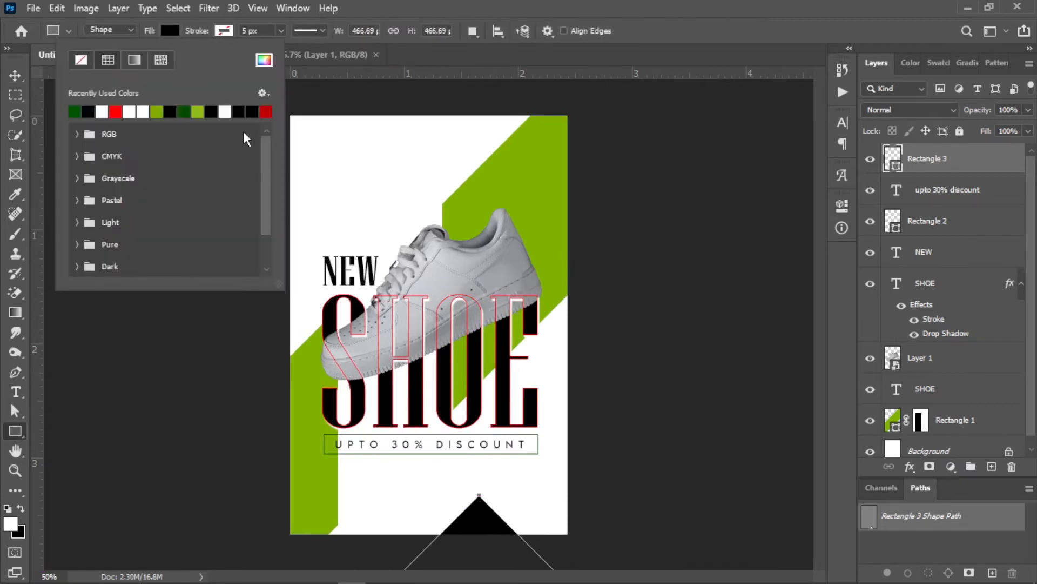
click(198, 110)
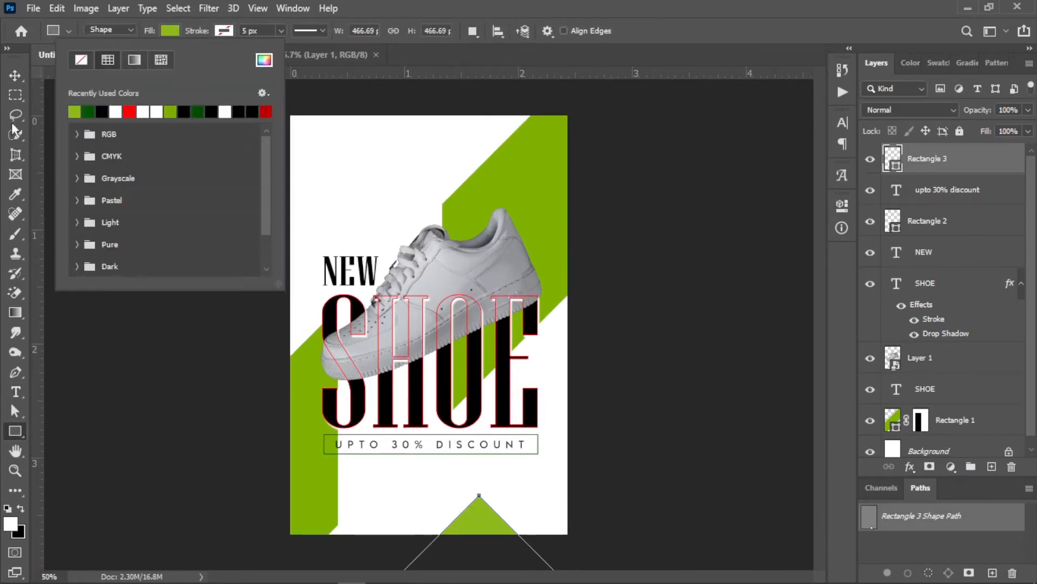
click(15, 75)
click(637, 283)
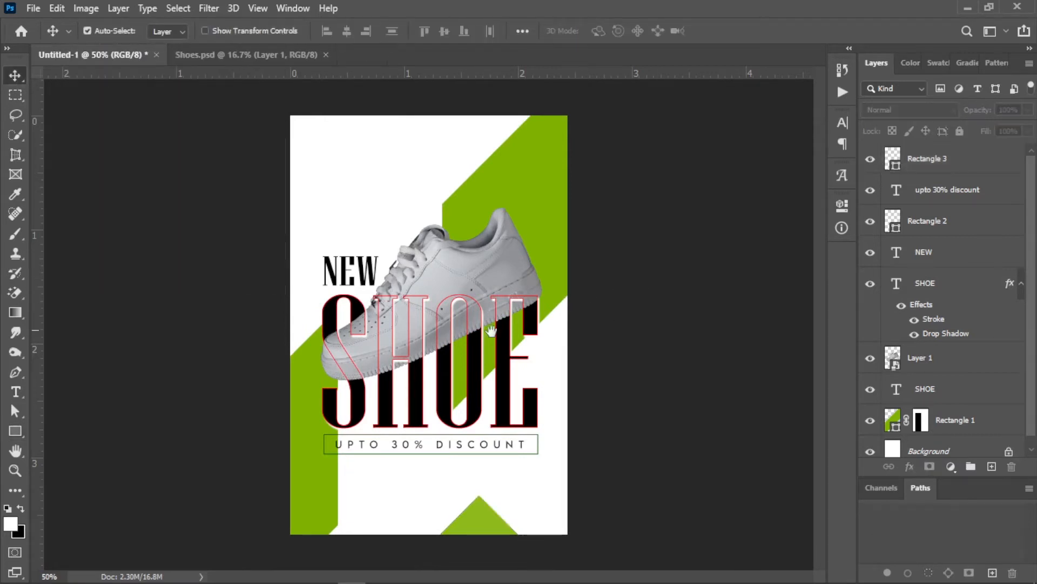
right_click(490, 350)
click(507, 340)
alt+click(507, 340)
ctrl+click(490, 341)
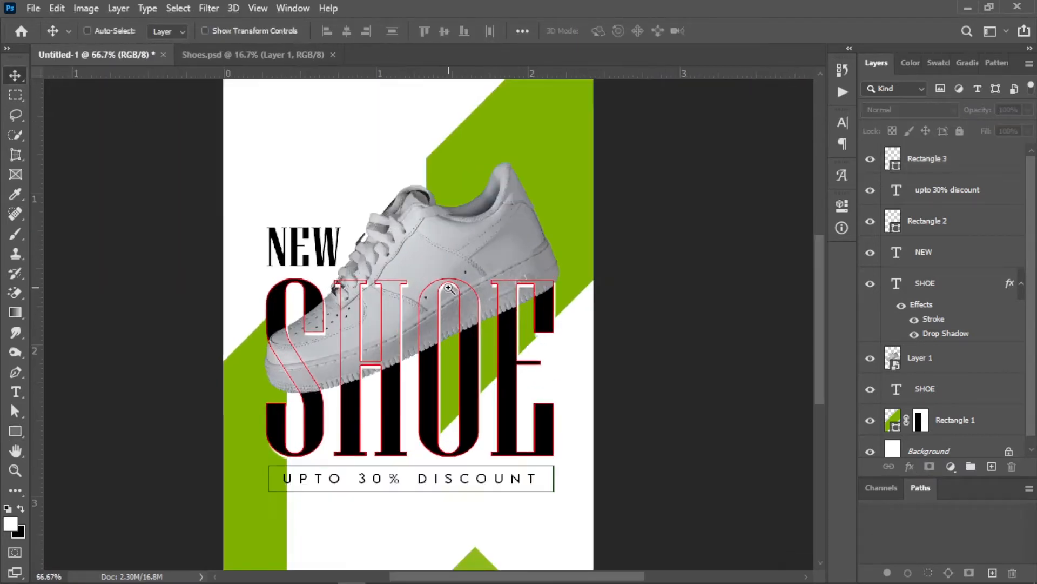
drag(443, 248, 443, 357)
right_click(444, 357)
click(427, 355)
Add the text "SHOP NOW" in the white area between the boxed discount line and the green triangle.
key(t)
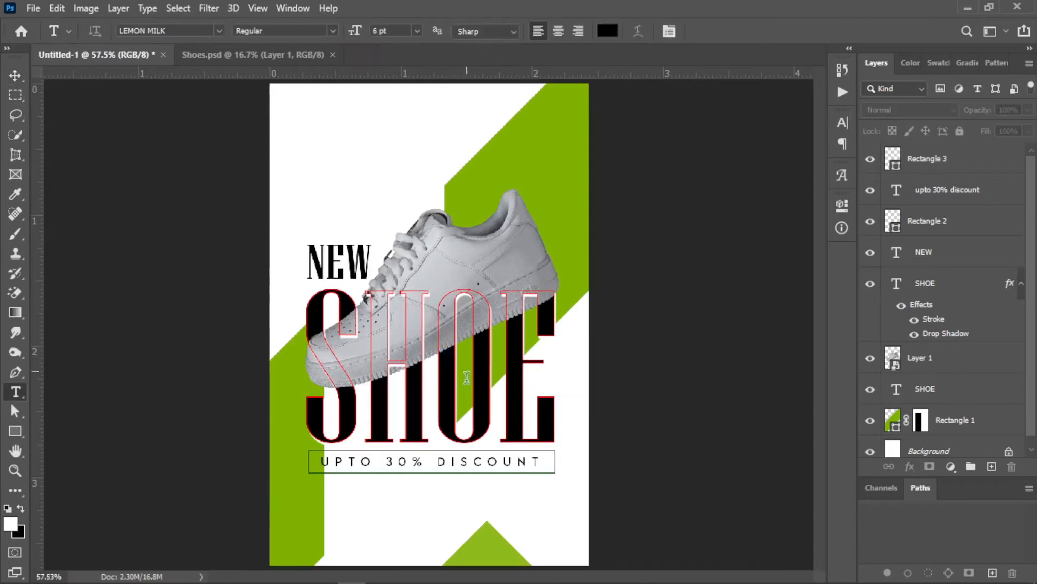
key(ctrl+plus)
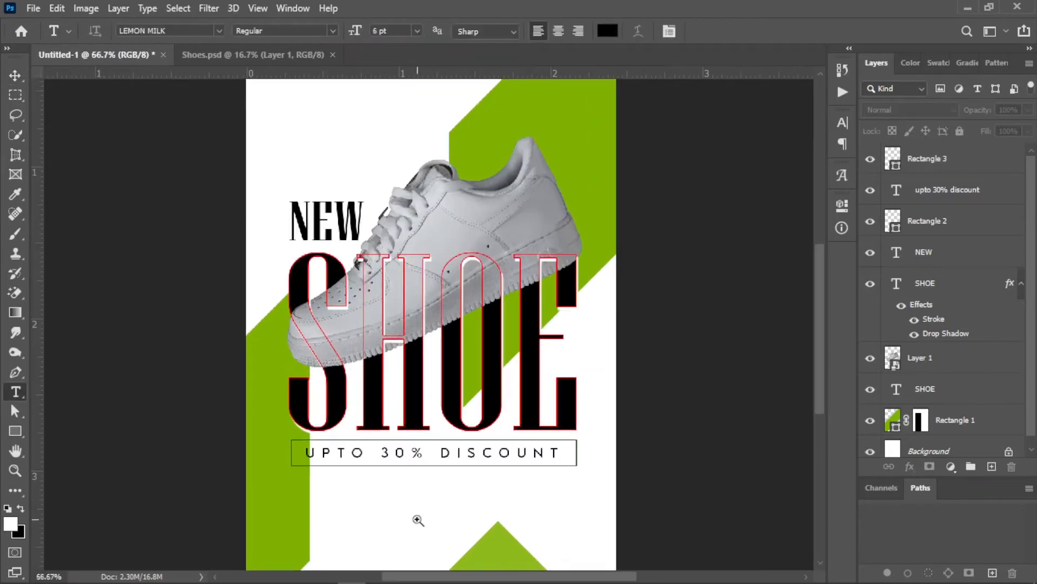
drag(416, 519, 413, 413)
click(398, 412)
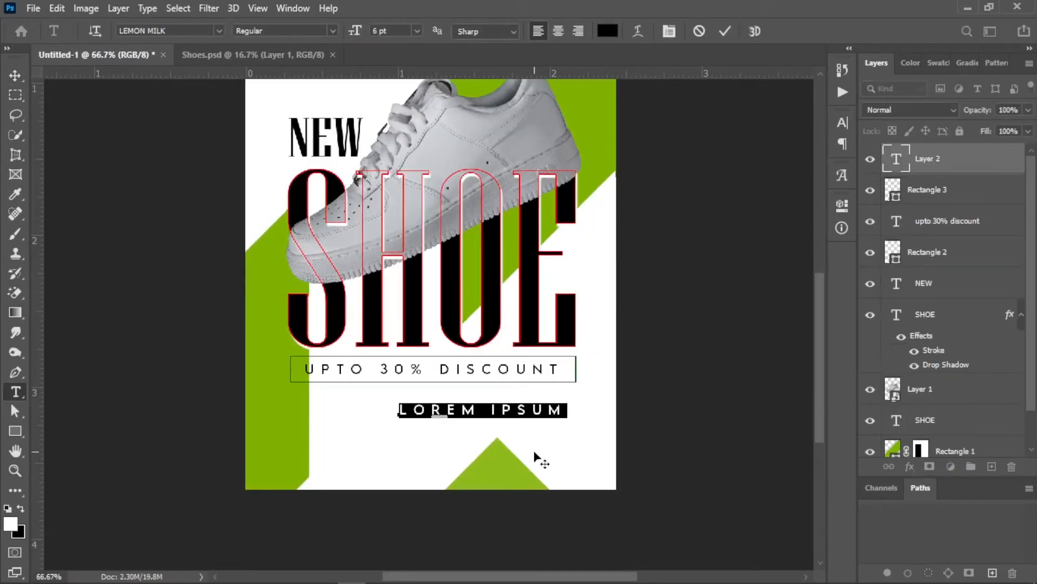
text(SHOP)
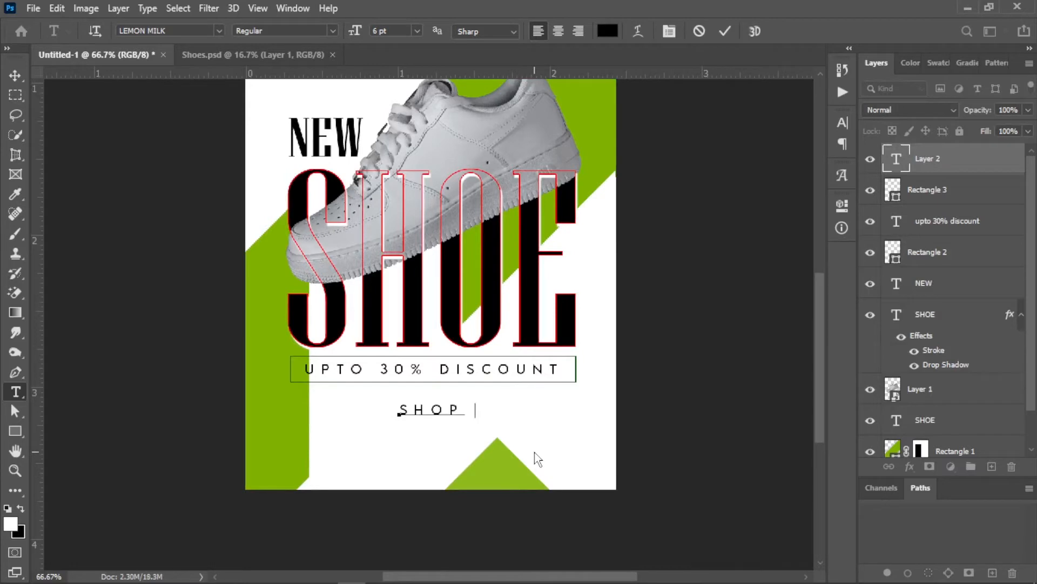
text( NOW)
Set the tracking of the whole SHOP NOW text to 0 and commit the text.
key(ctrl+a)
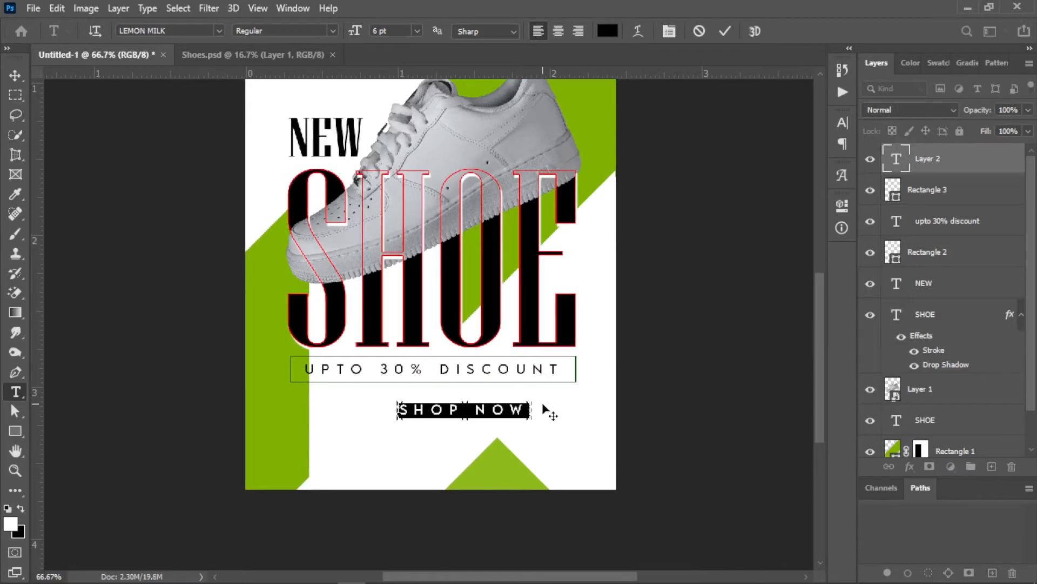
click(666, 33)
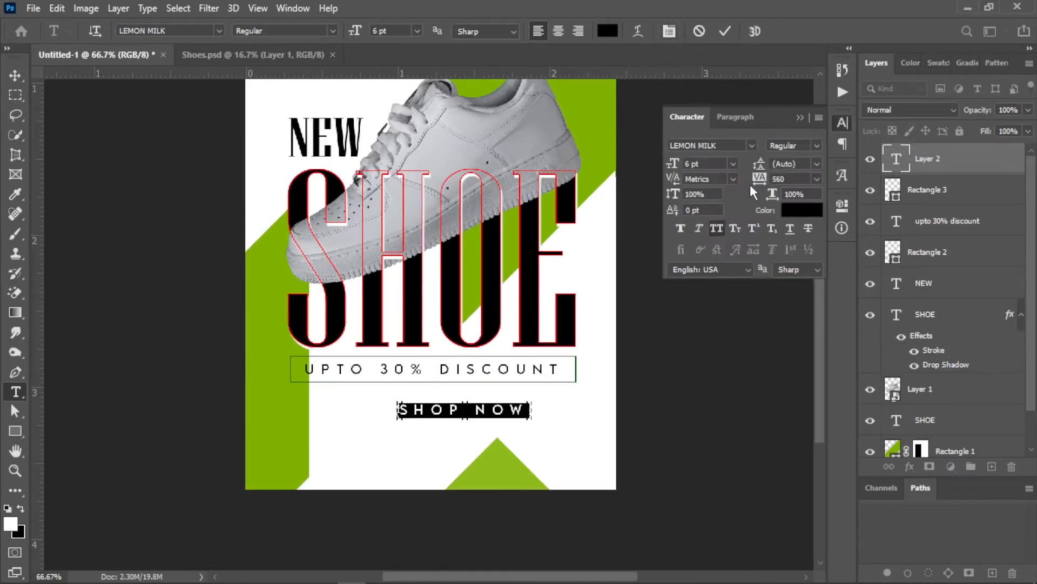
text(0)
key(Return)
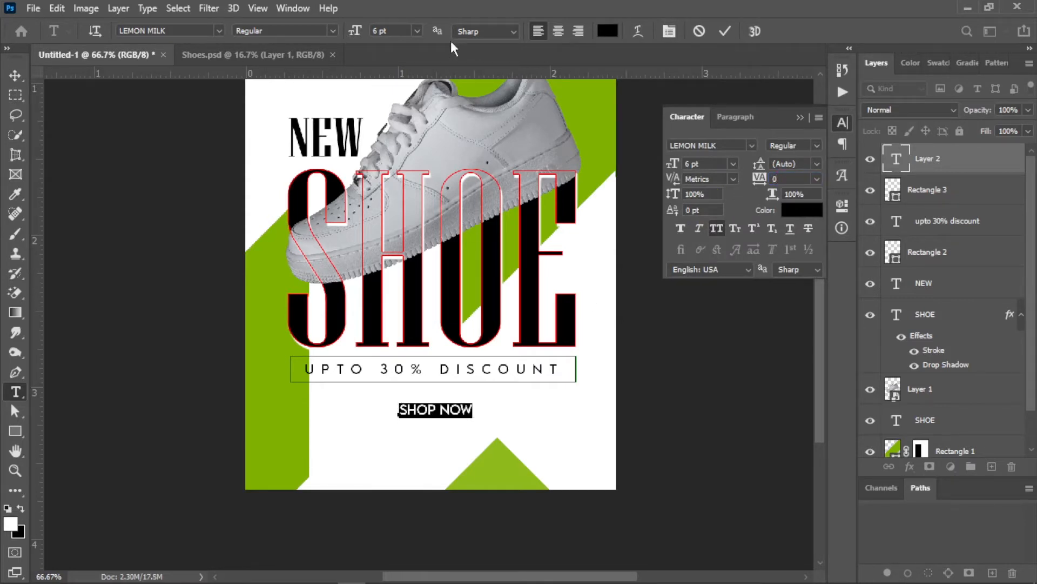
click(726, 31)
Move the SHOP NOW text closer under the discount box, centre it horizontally on the canvas and deselect it.
key(v)
ctrl+click(444, 444)
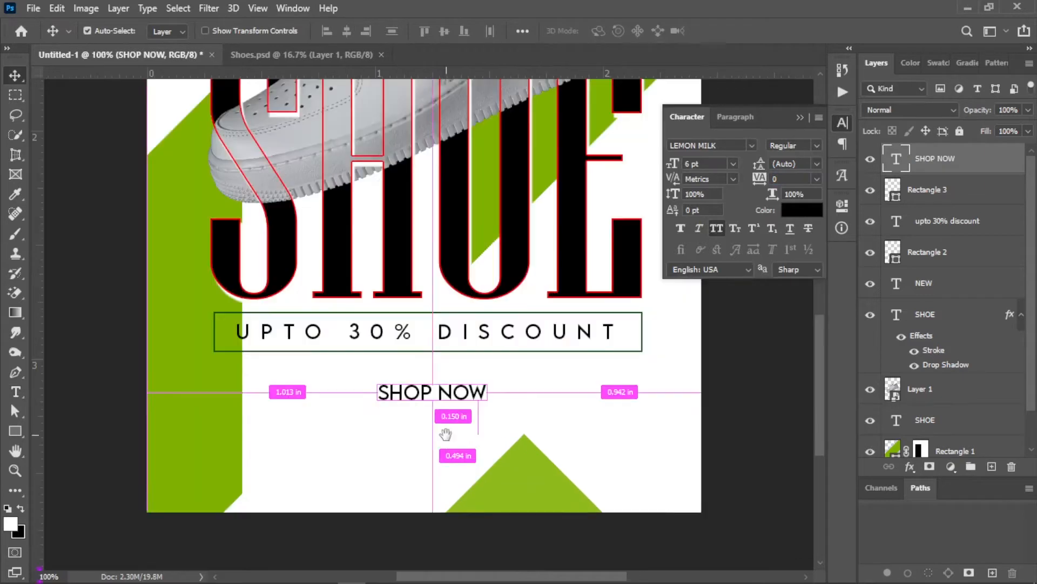
drag(454, 403, 450, 393)
key(ctrl+a)
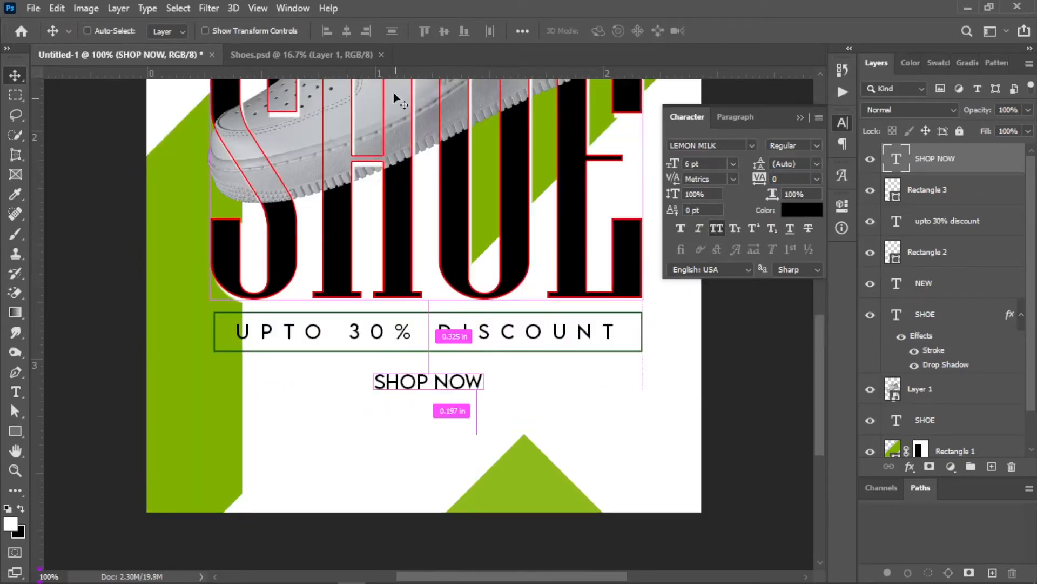
click(349, 31)
key(ctrl+d)
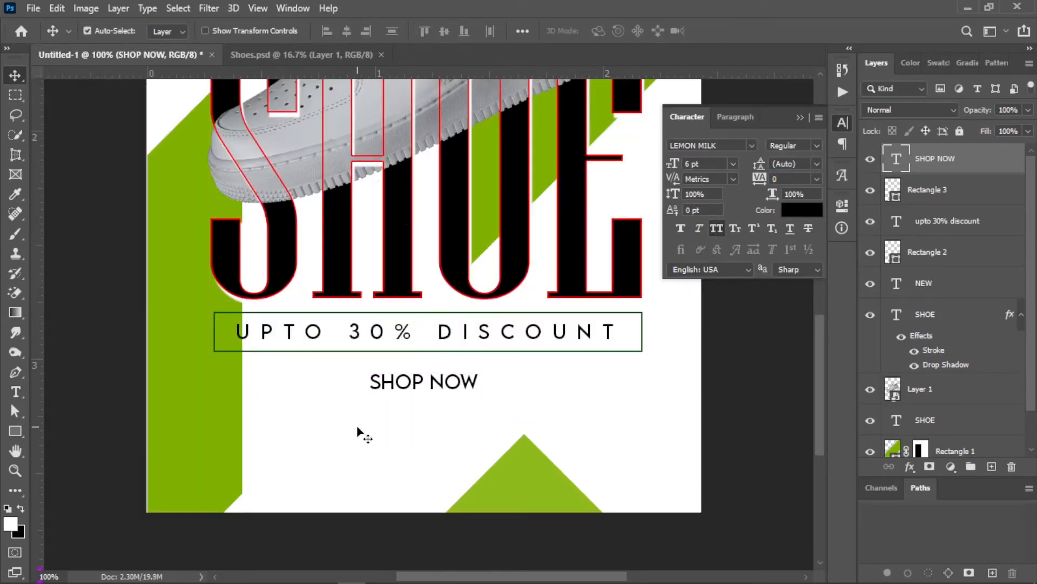
click(359, 422)
Draw a dark green pill shape about 188 by 43 px with 21.5 px corner radii over the SHOP NOW text.
key(u)
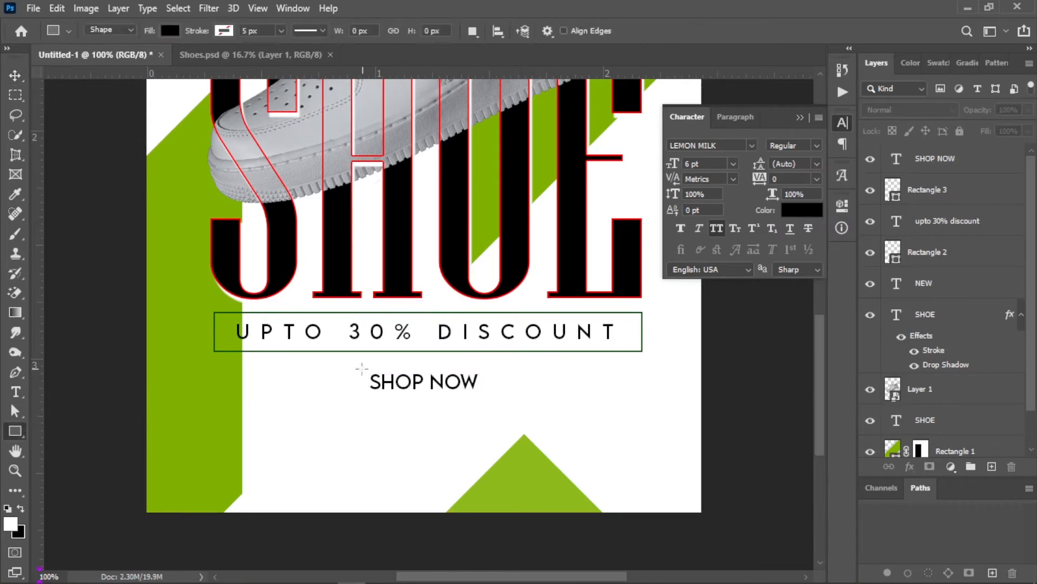
drag(350, 369, 492, 401)
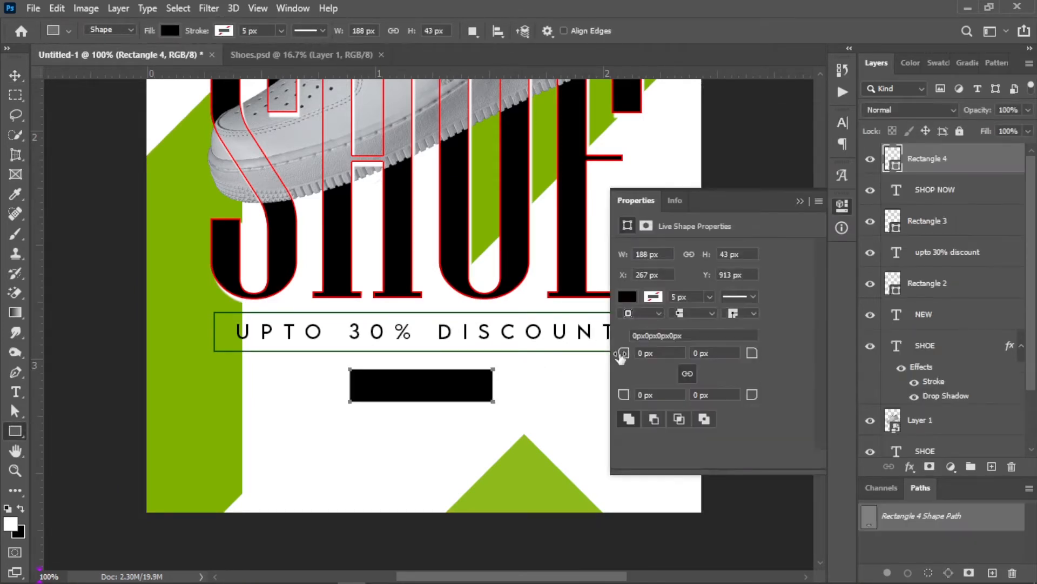
drag(623, 354, 629, 328)
click(628, 297)
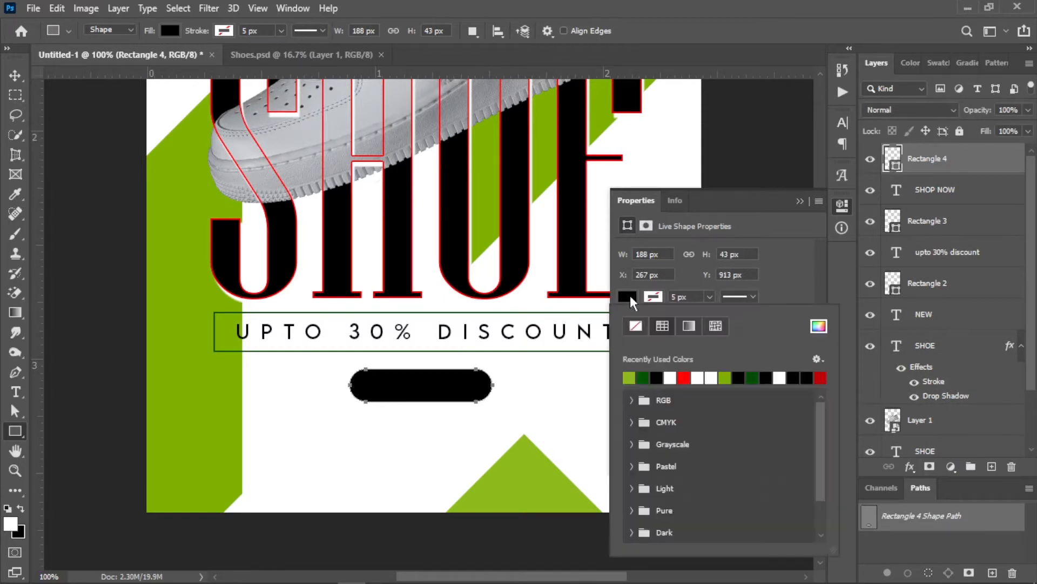
click(643, 377)
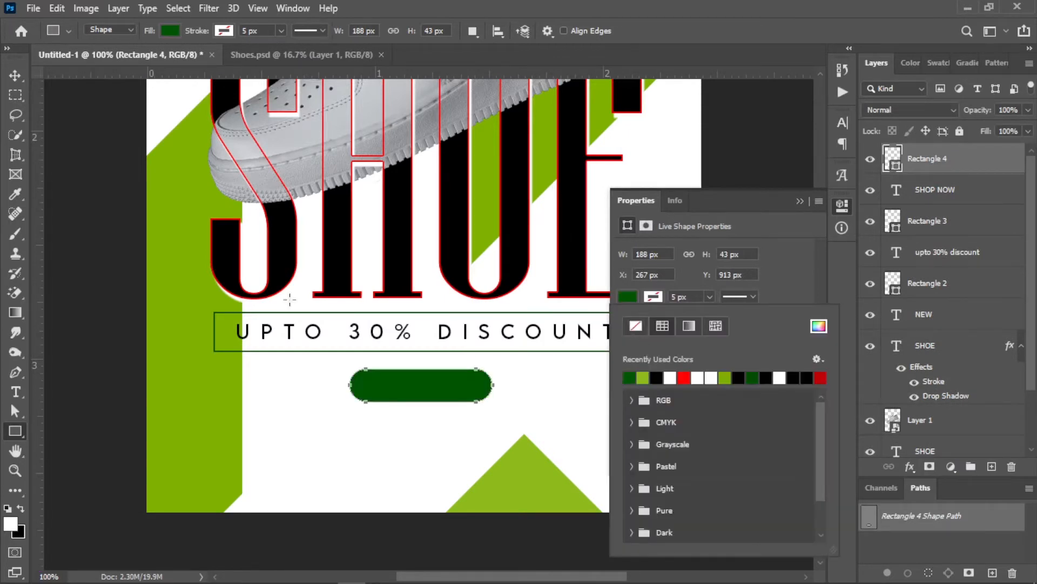
Send the dark green pill behind the SHOP NOW text, nudge it up 3 px and centre it horizontally on the canvas.
key(v)
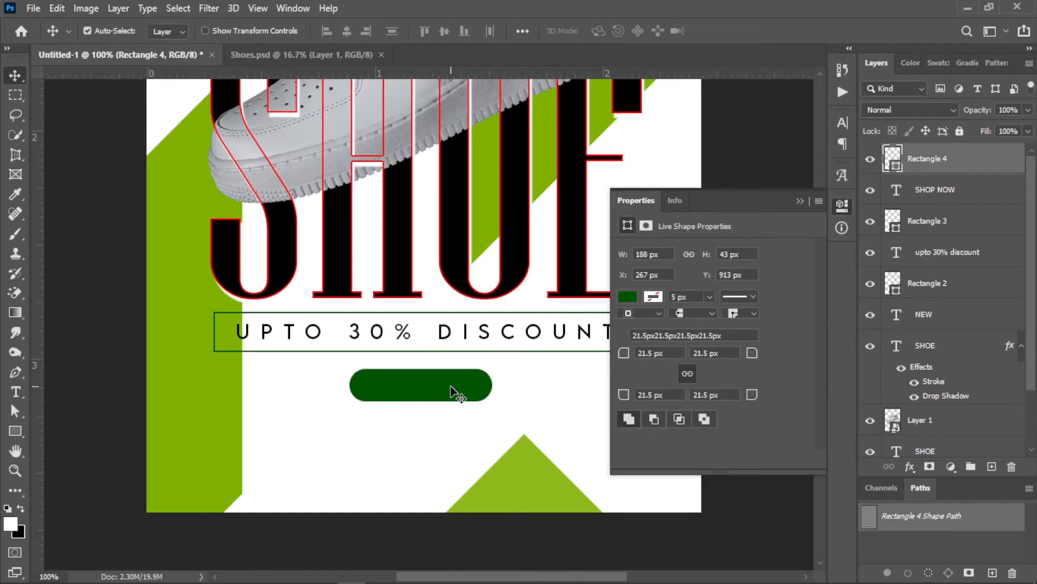
key(ctrl+shift+bracketleft)
key(Up)
key(Up)
key(Up)
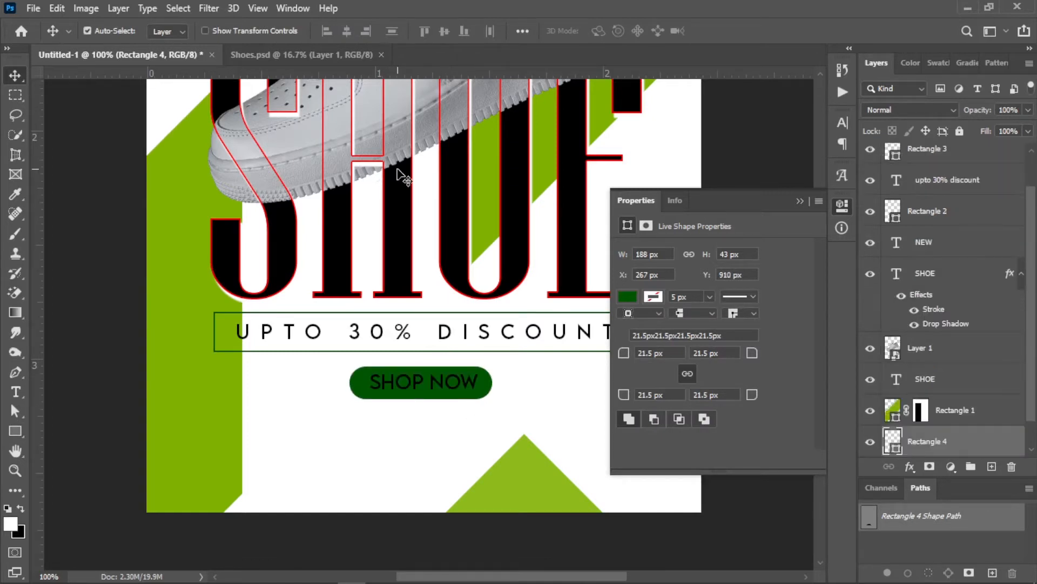
key(ctrl+a)
click(347, 31)
key(ctrl+d)
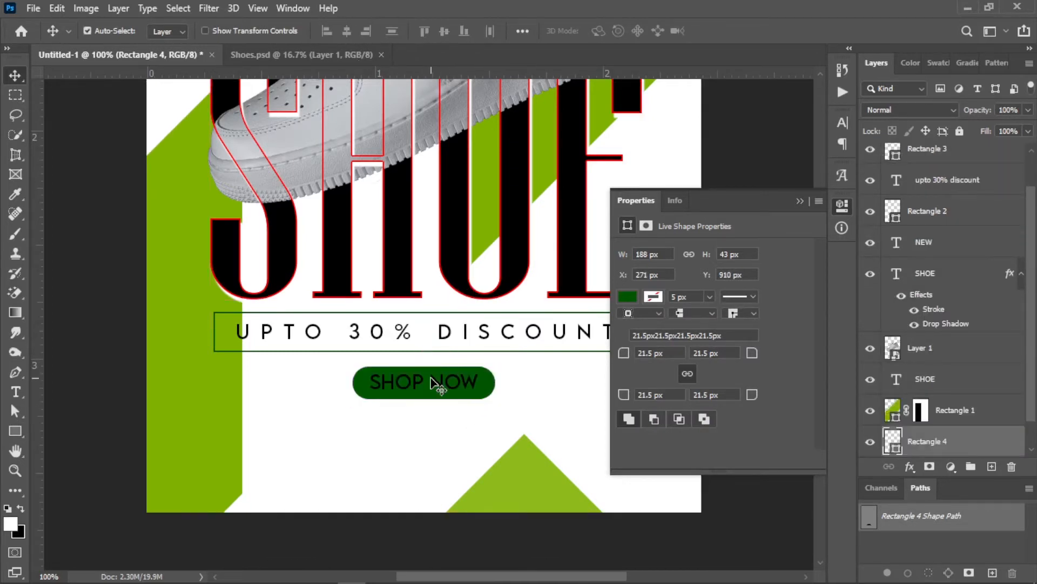
Change the SHOP NOW text colour to white.
click(433, 384)
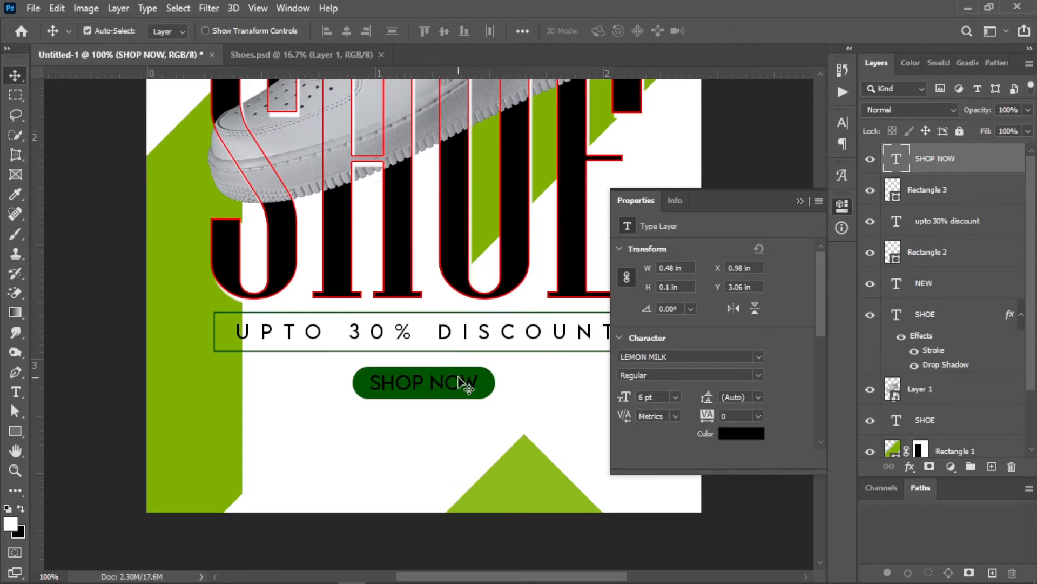
key(ctrl)
key(x)
key(ctrl+BackSpace)
click(633, 201)
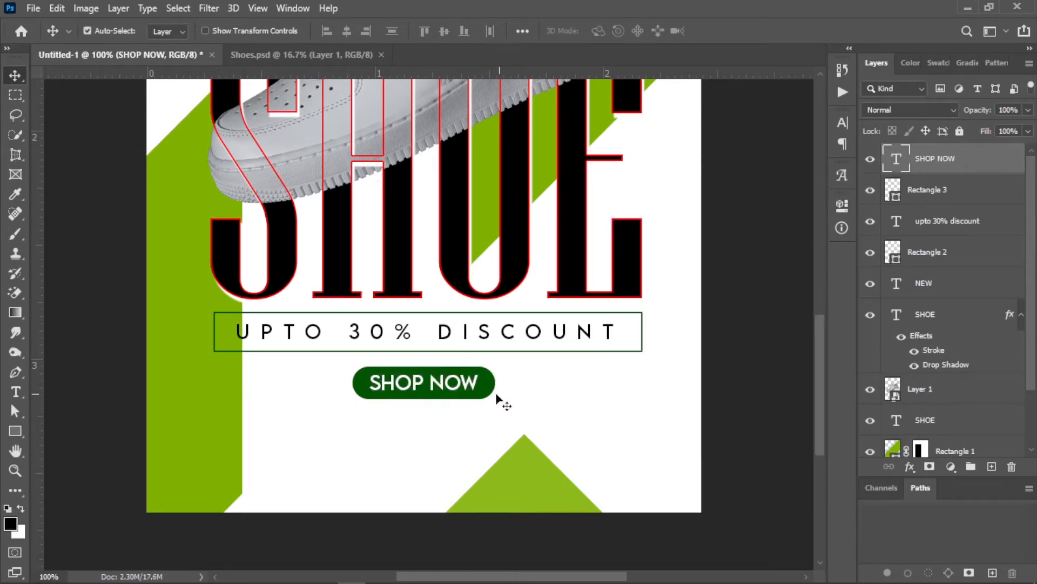
Add a drop shadow to the dark green pill, using the band's green (#7fb100) as the shadow colour.
click(532, 478)
click(910, 465)
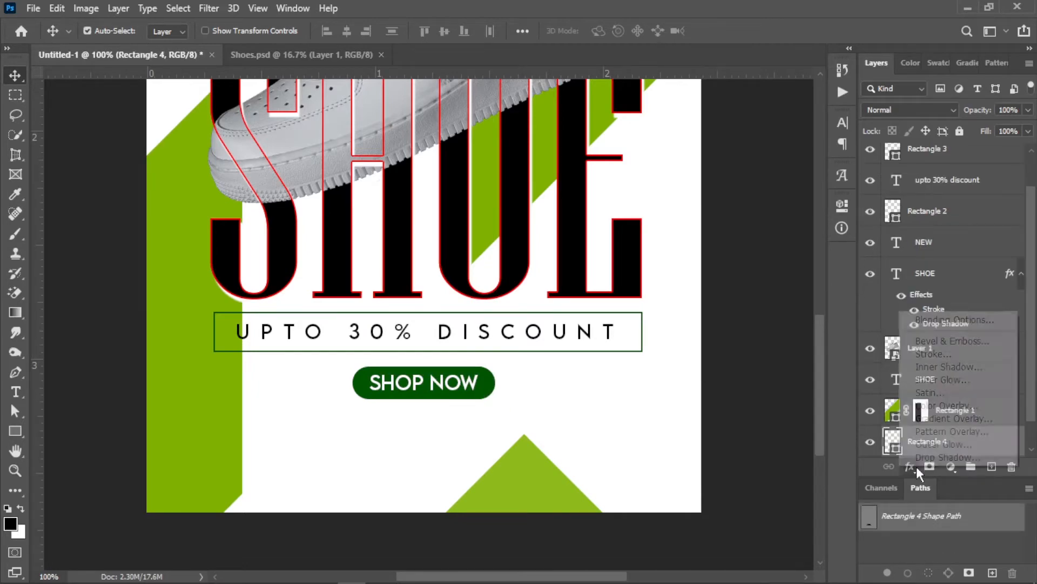
click(943, 456)
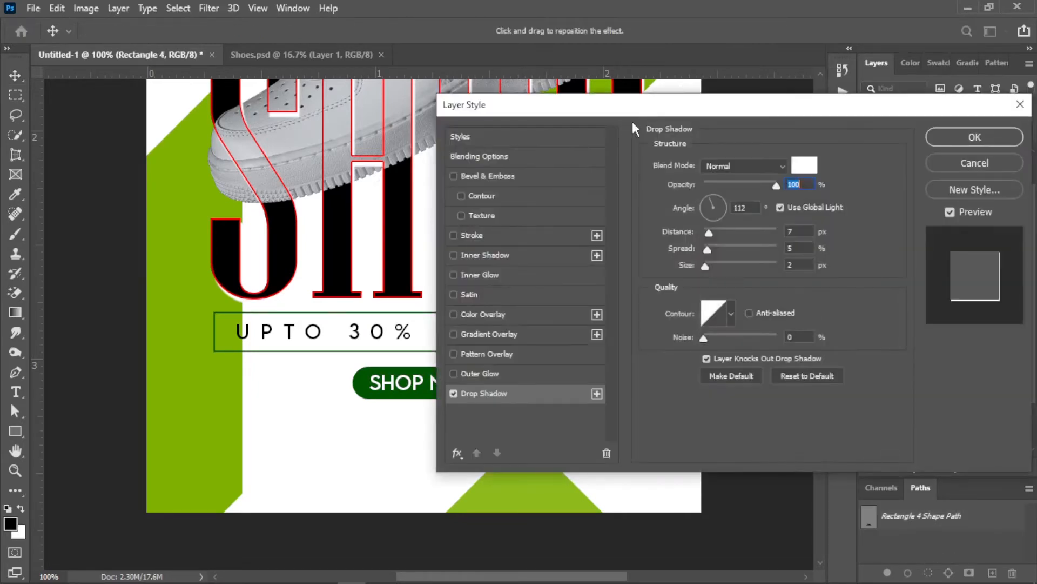
drag(644, 106, 703, 103)
click(866, 163)
click(488, 224)
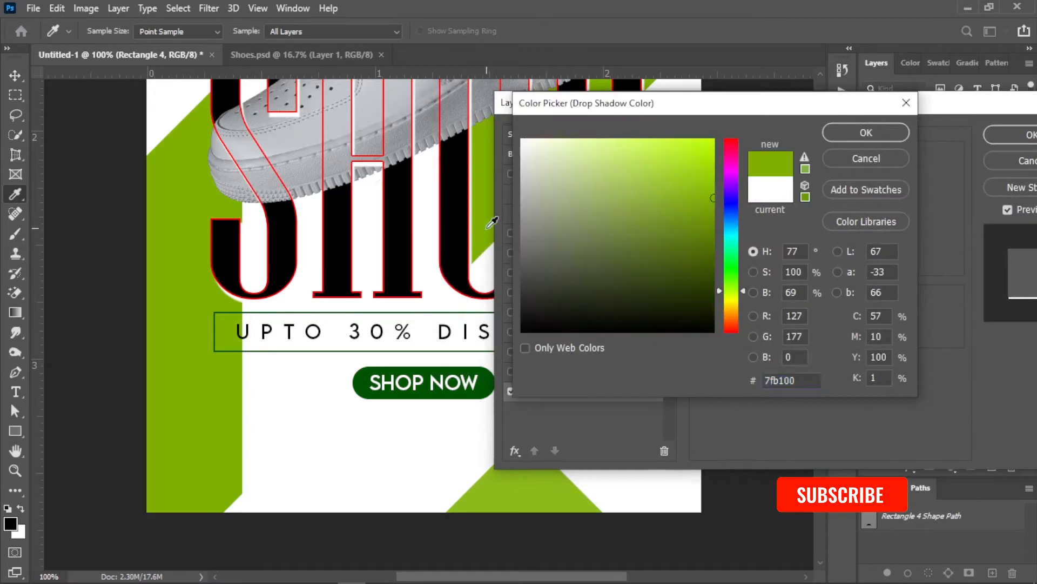
click(859, 135)
Set the pill's drop shadow to 3 px distance, 0% spread and 11 px size, and apply it.
drag(745, 266, 697, 261)
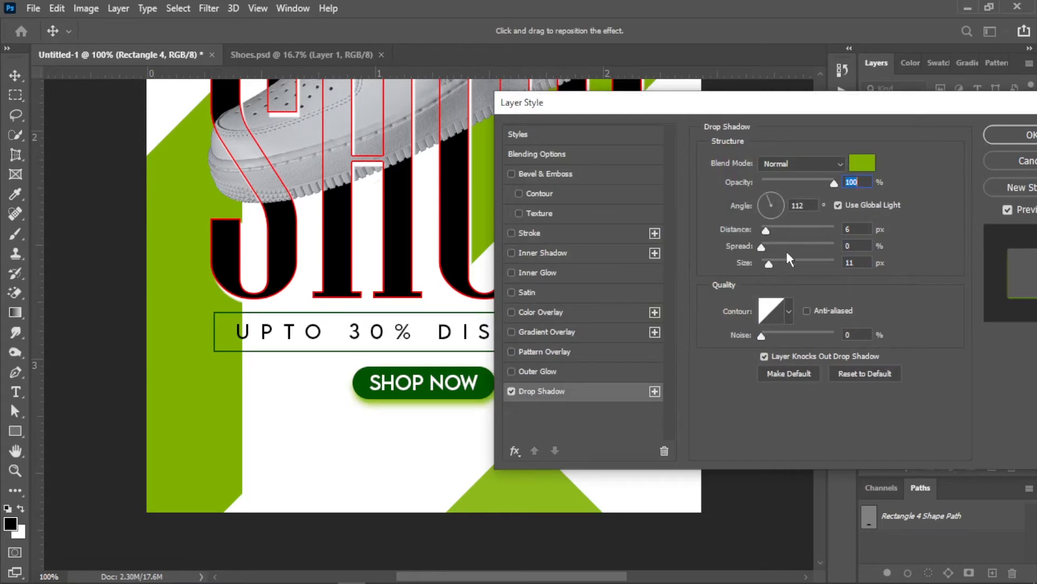
key(Down)
key(Down)
key(Down)
key(Down)
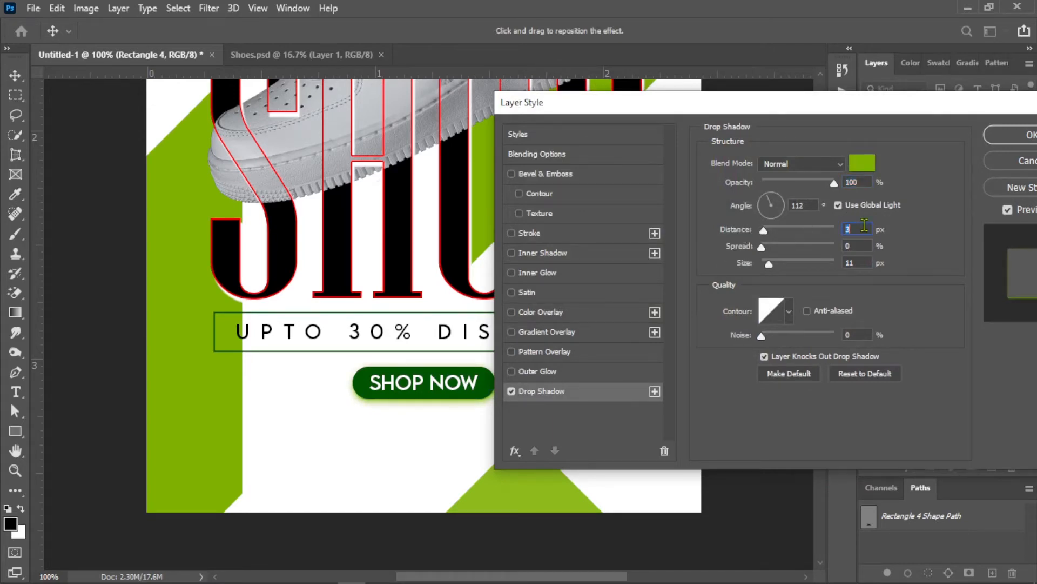
click(1006, 136)
Add the text "YOURBRAND" in the white area above the NEW label and select all of it.
right_click(466, 378)
click(500, 387)
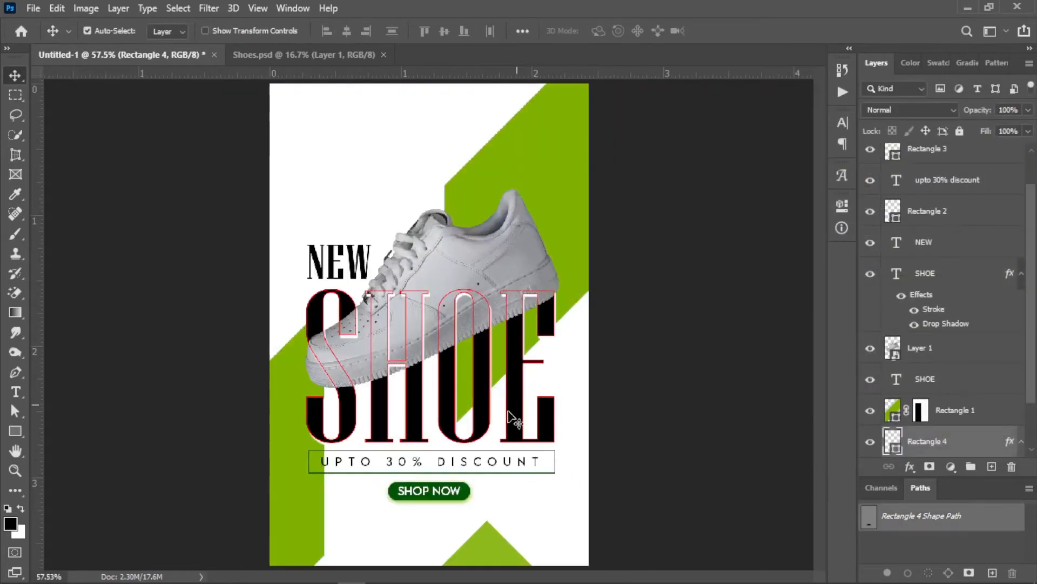
key(ctrl+minus)
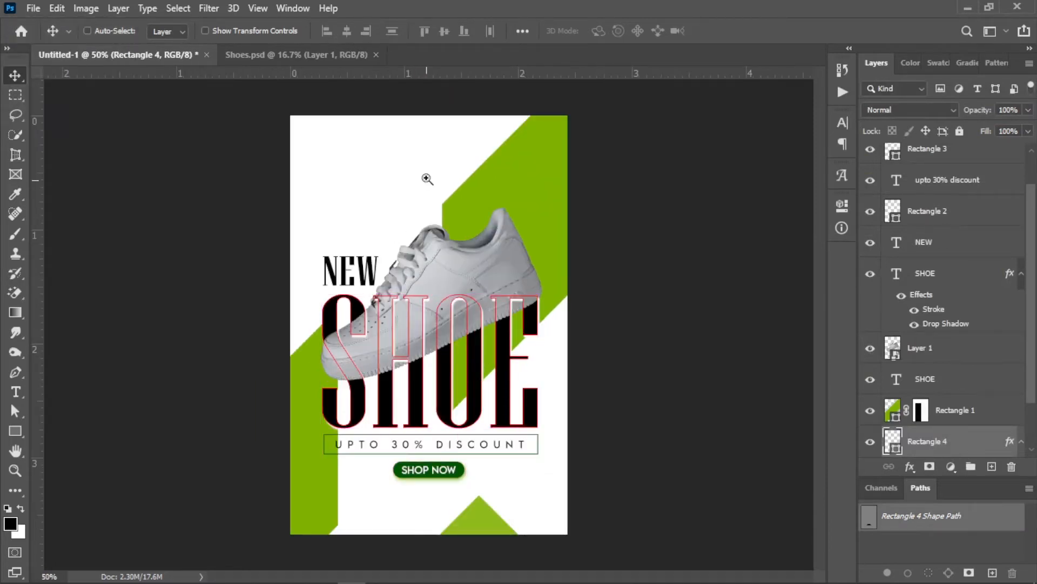
click(427, 178)
key(t)
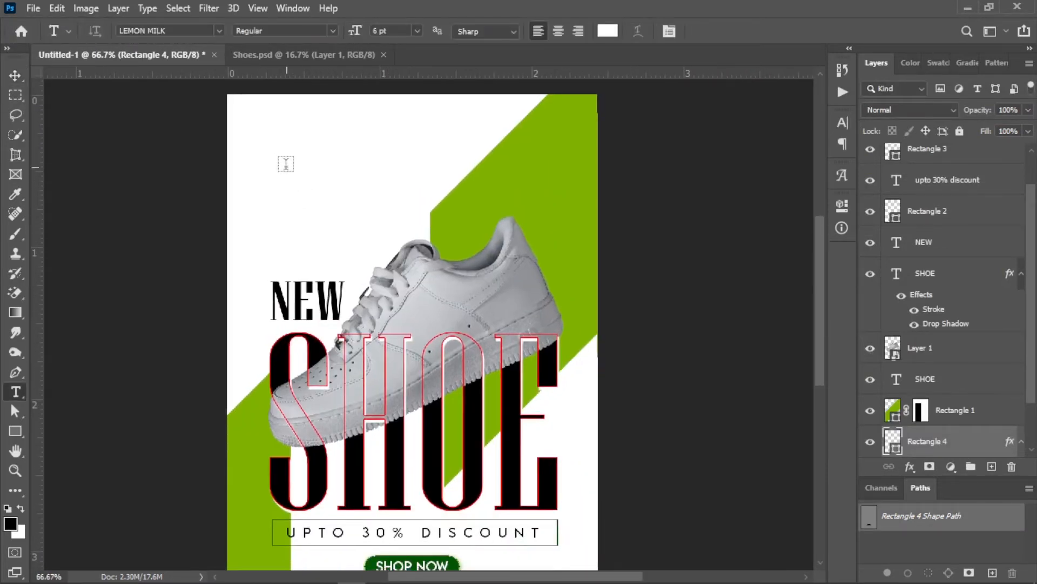
click(285, 164)
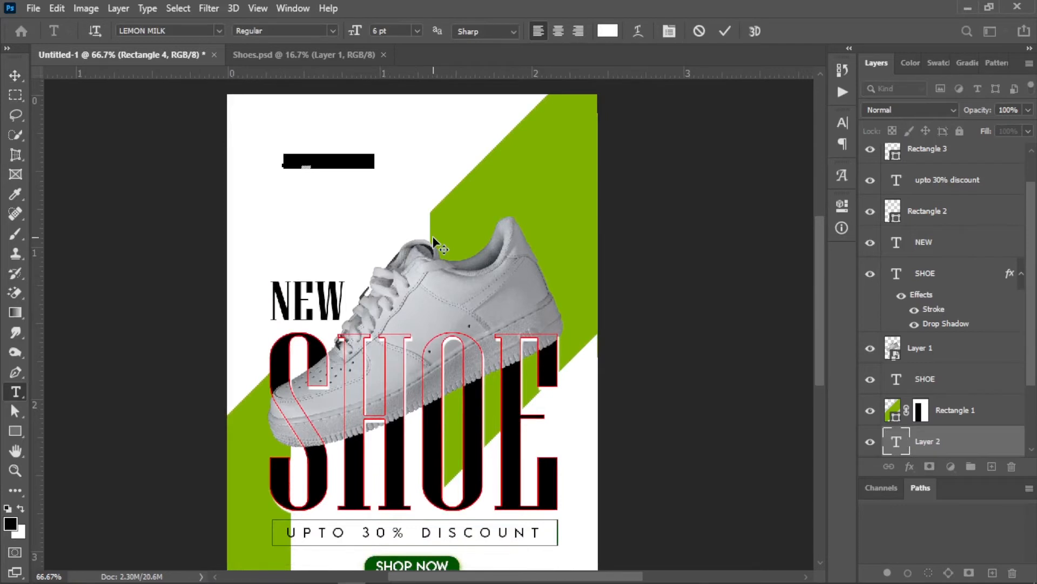
text(your)
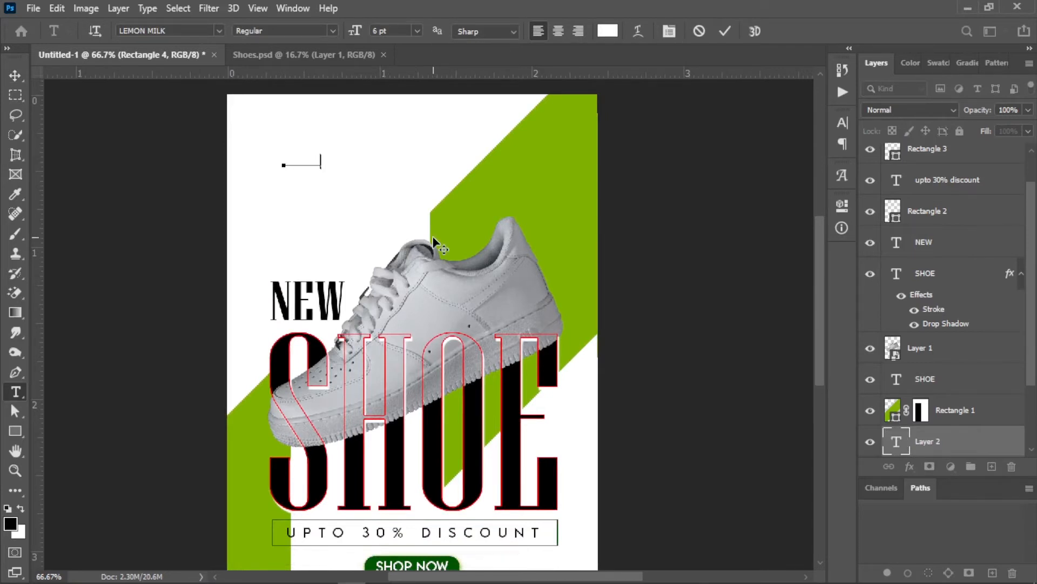
text( logo)
key(ctrl+a)
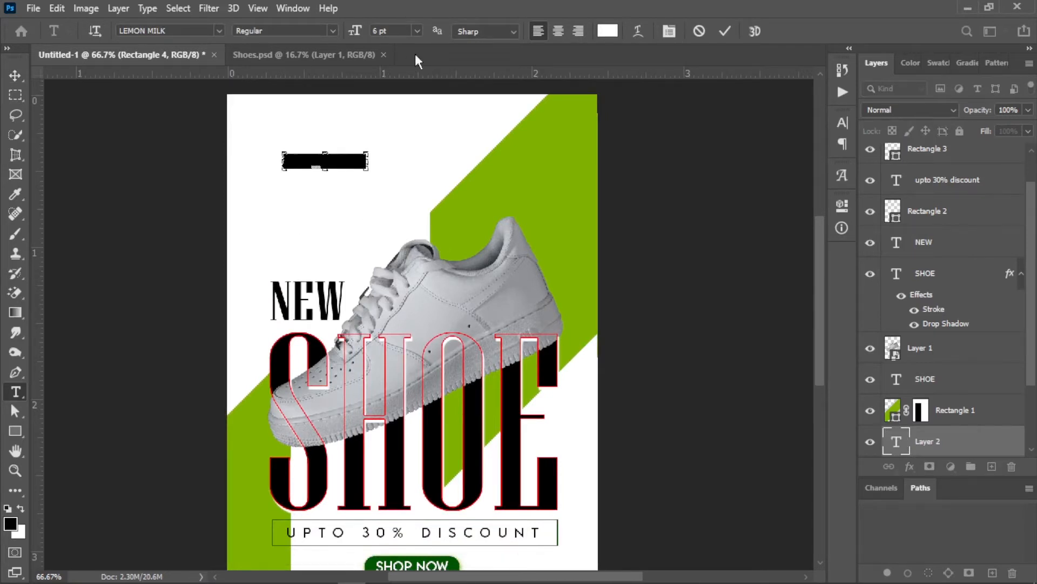
Change the YOURBRAND text colour to black and commit the text.
click(612, 34)
drag(670, 254, 810, 412)
click(834, 135)
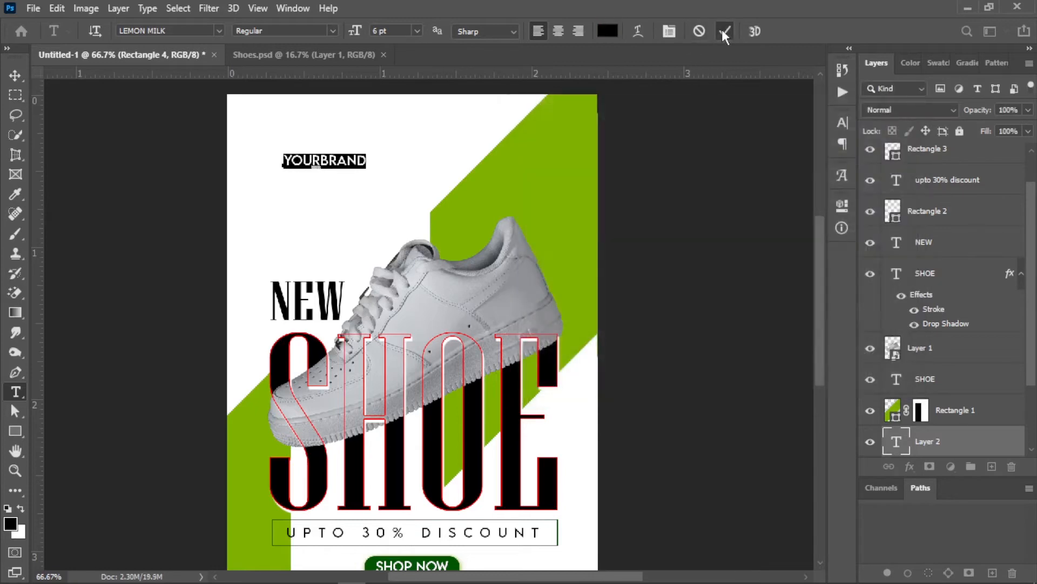
click(724, 31)
Replace the YOURBRAND text with "Your BRAND" set in Arial Regular.
double_click(333, 177)
text(YOUR)
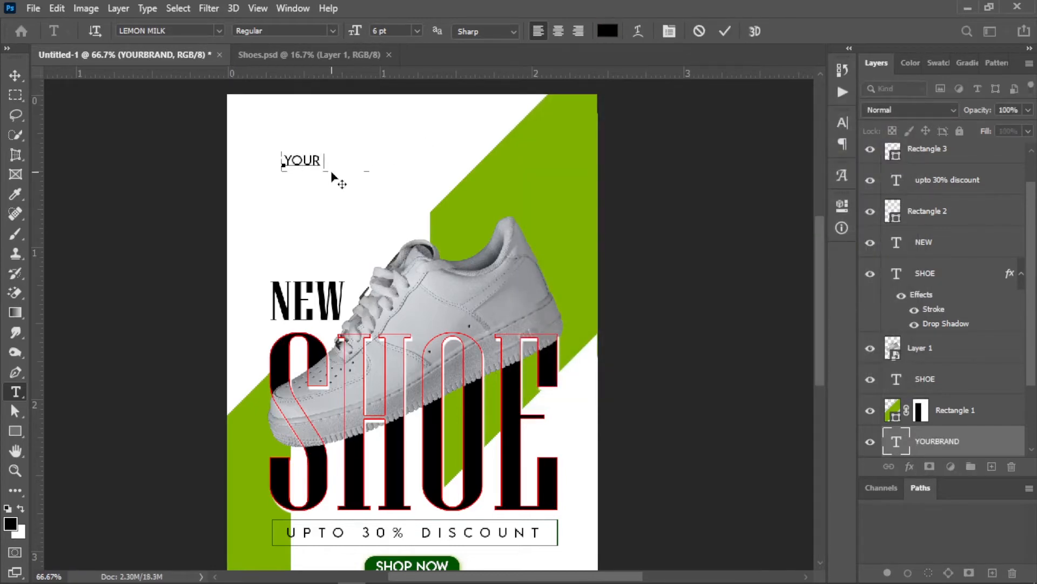
key(ctrl+a)
text(arial)
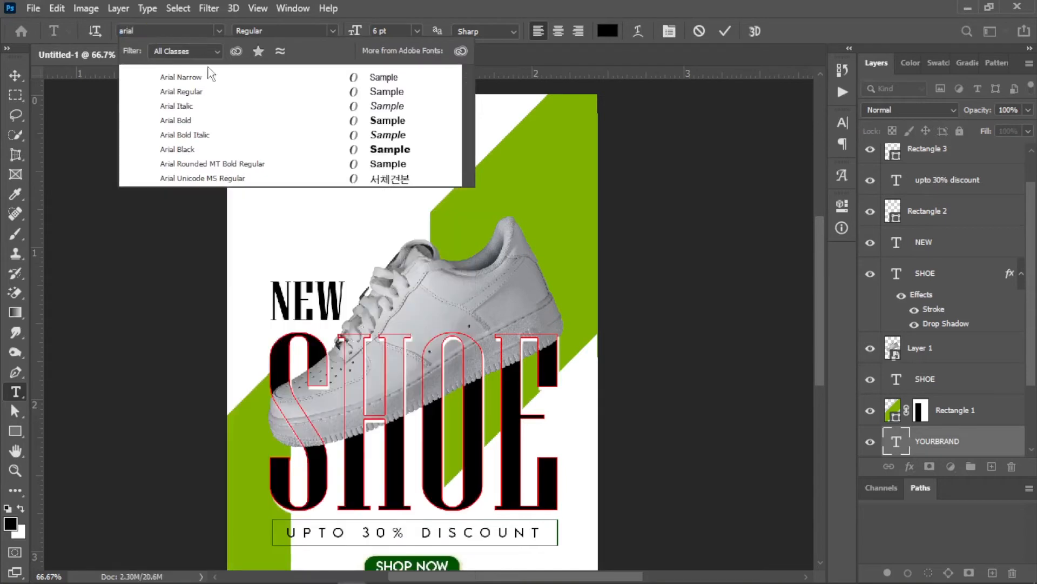
click(181, 91)
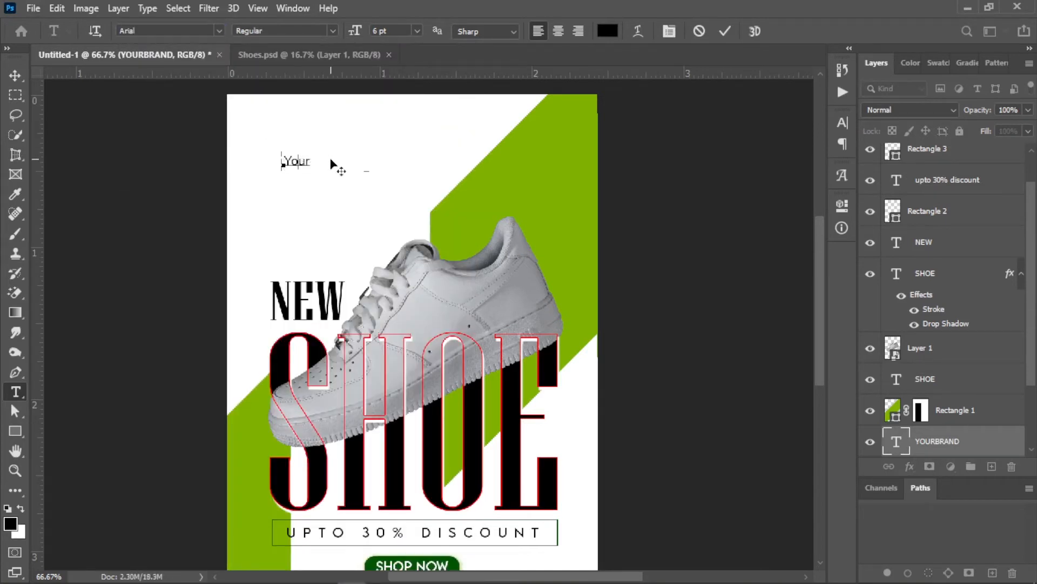
text(BRAND)
scroll(334, 164, up, 1)
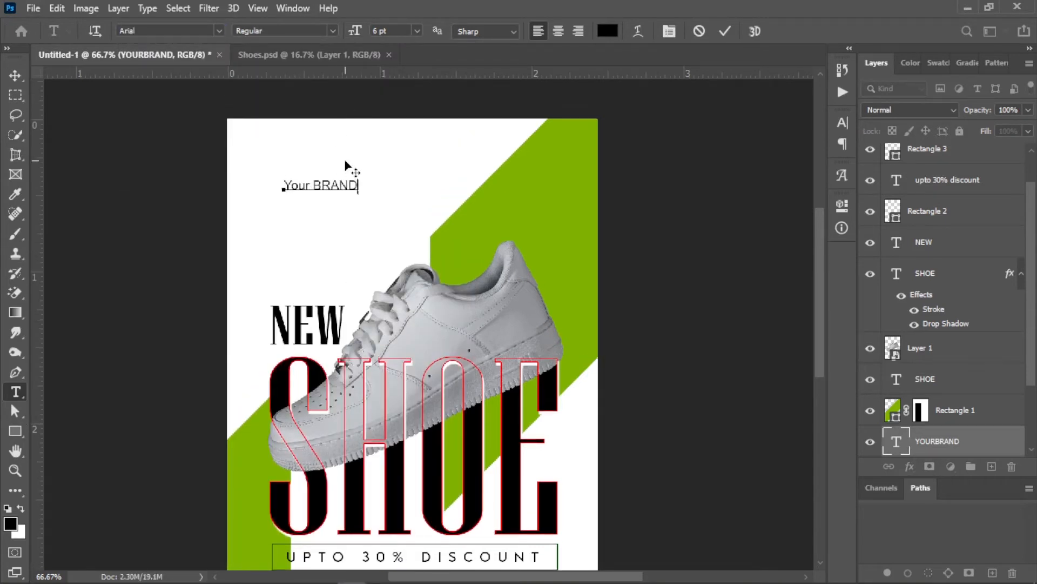
Make only the word BRAND bold, commit the text and move it slightly left and up.
double_click(321, 187)
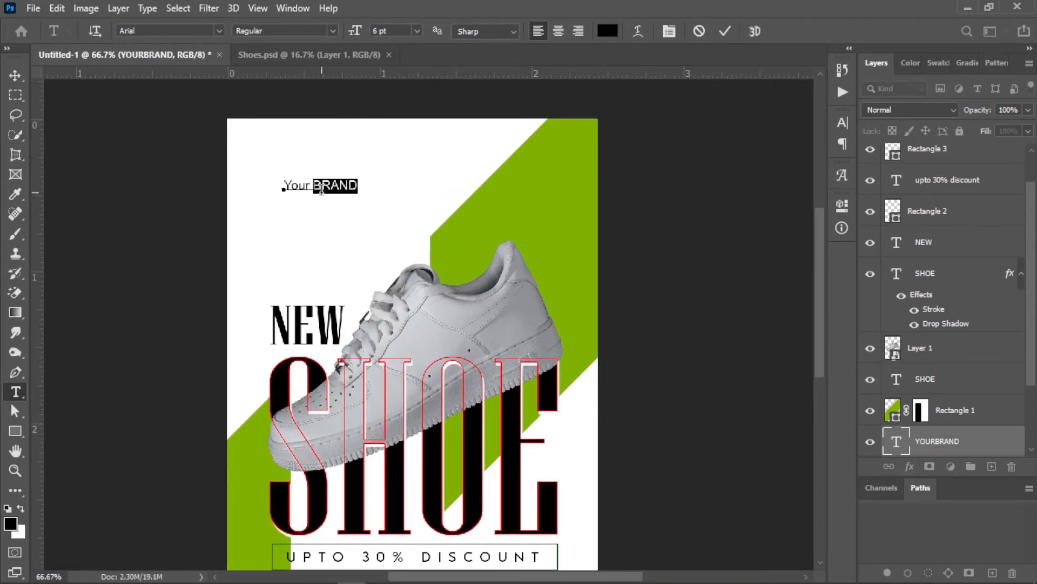
click(329, 33)
click(315, 82)
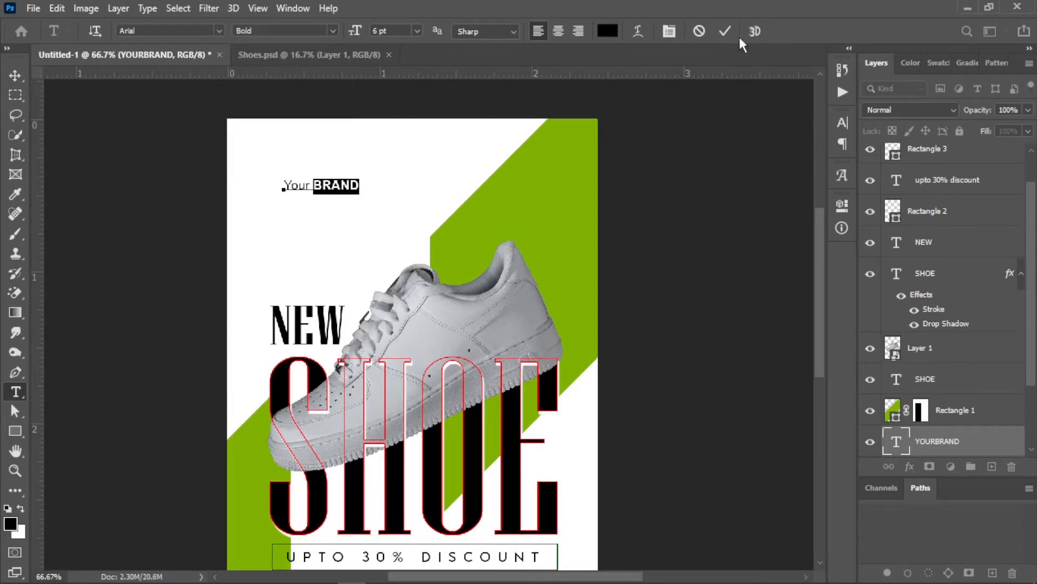
click(725, 31)
key(v)
drag(333, 185, 310, 180)
Draw a downward-pointing rounded triangle custom shape, about 71 × 63 px, above the brand name.
ctrl+click(300, 174)
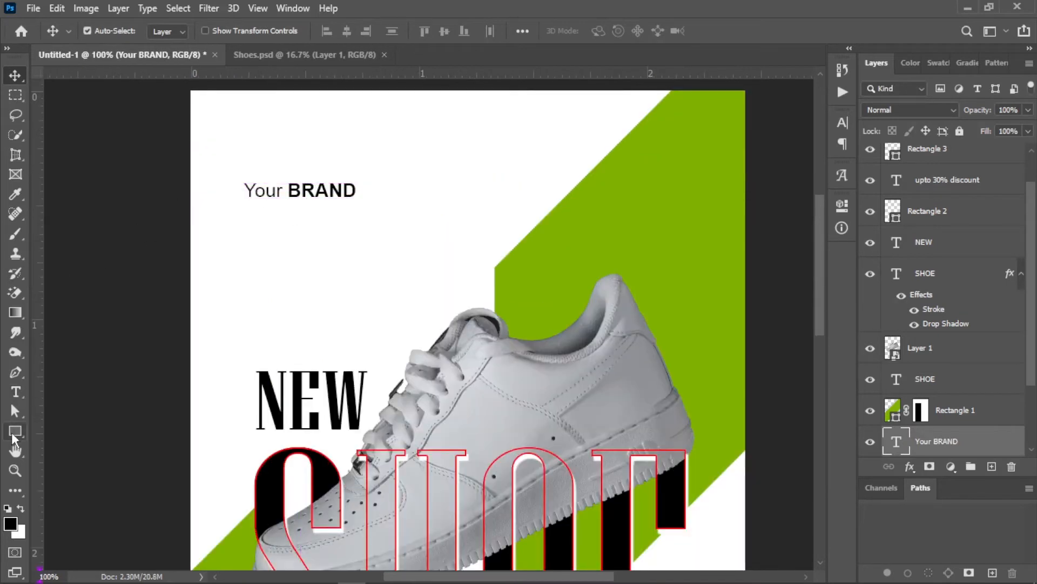
drag(15, 430, 70, 504)
right_click(445, 264)
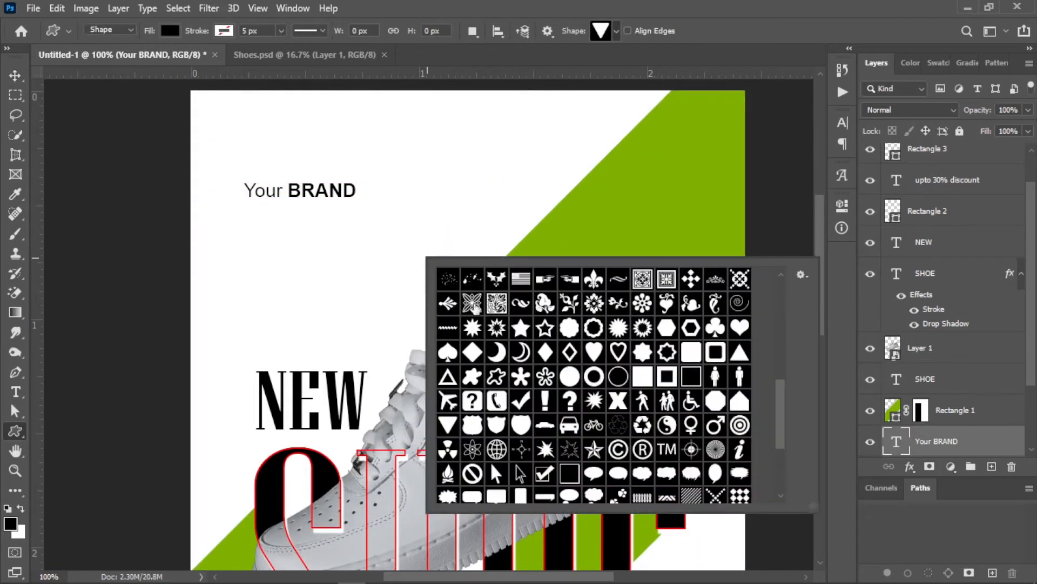
drag(273, 120, 327, 168)
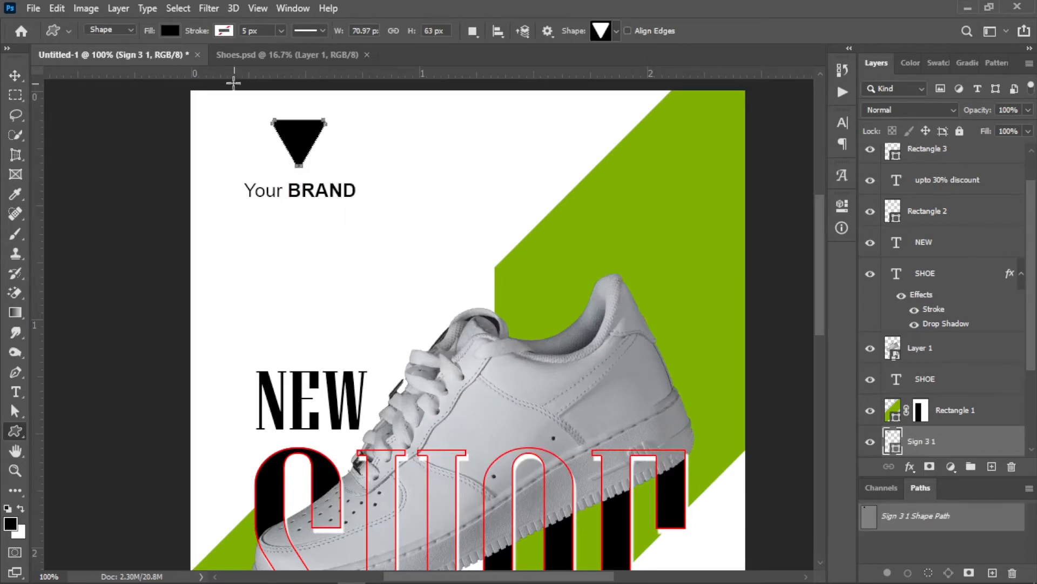
Remove the triangle's fill and give it a 2 px outline in the dark green of the SHOP NOW pill.
click(169, 30)
click(84, 62)
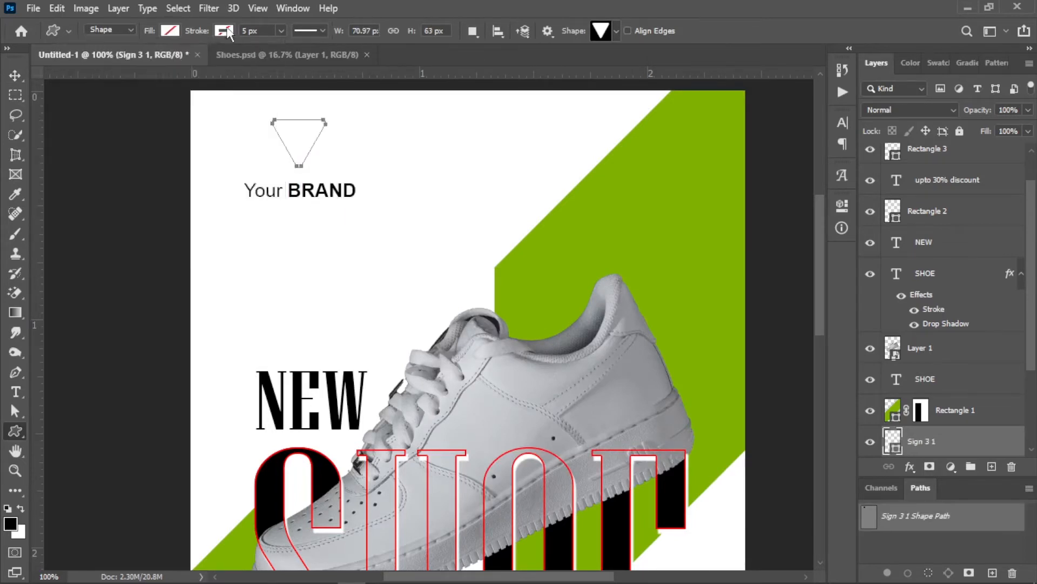
click(224, 30)
click(184, 109)
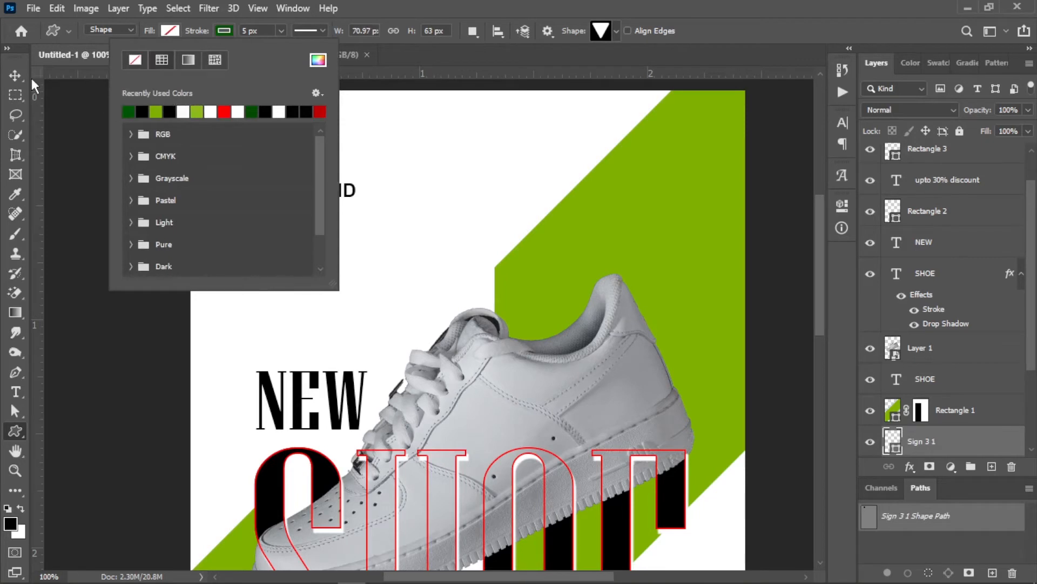
click(153, 56)
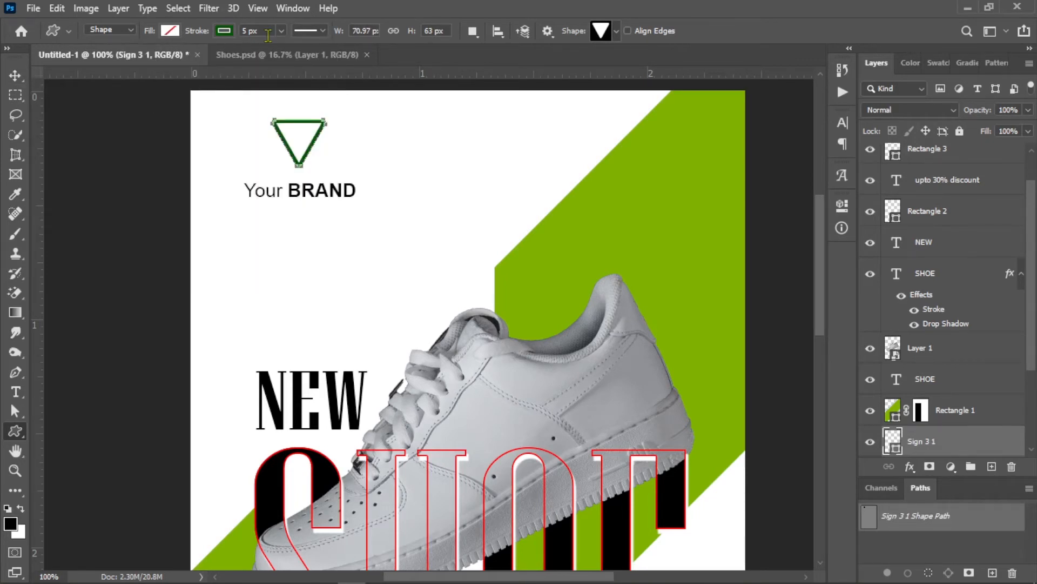
drag(268, 35, 208, 50)
key(BackSpace)
text(2)
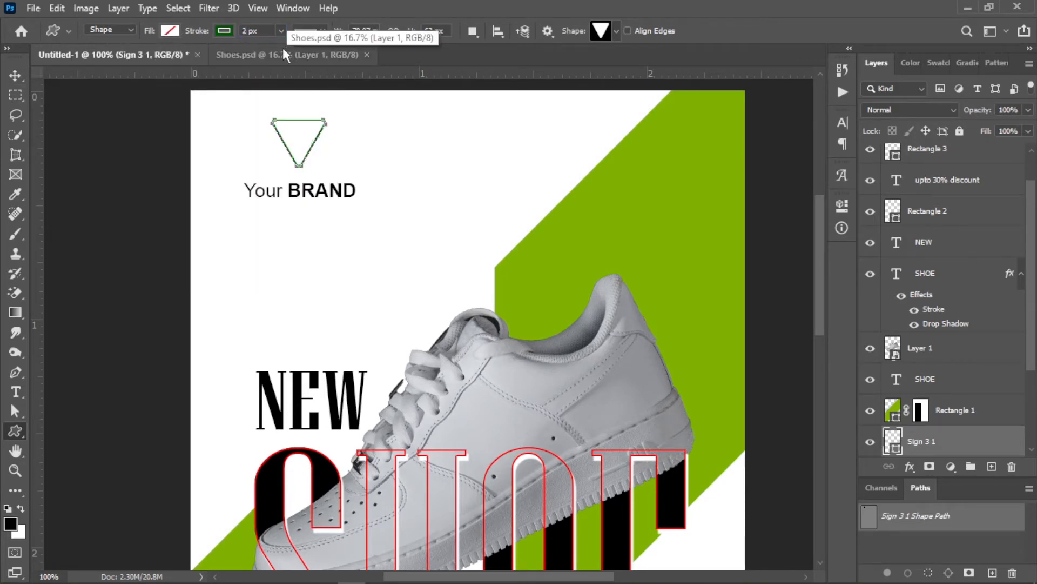
Move the outlined triangle down so it sits closer to the brand name.
text(v)
ctrl+click(275, 125)
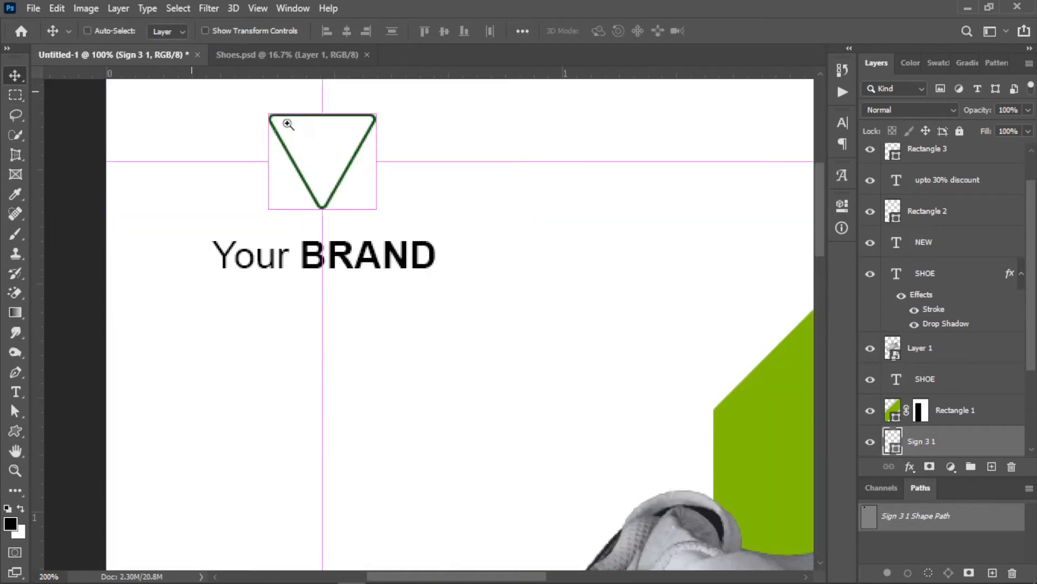
key(ctrl+minus)
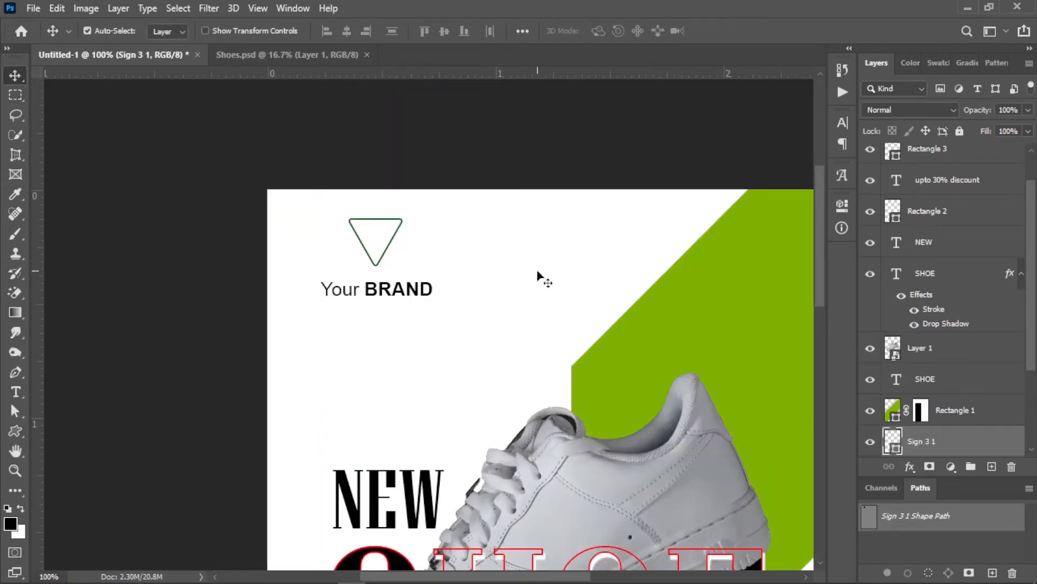
key(shift+Down)
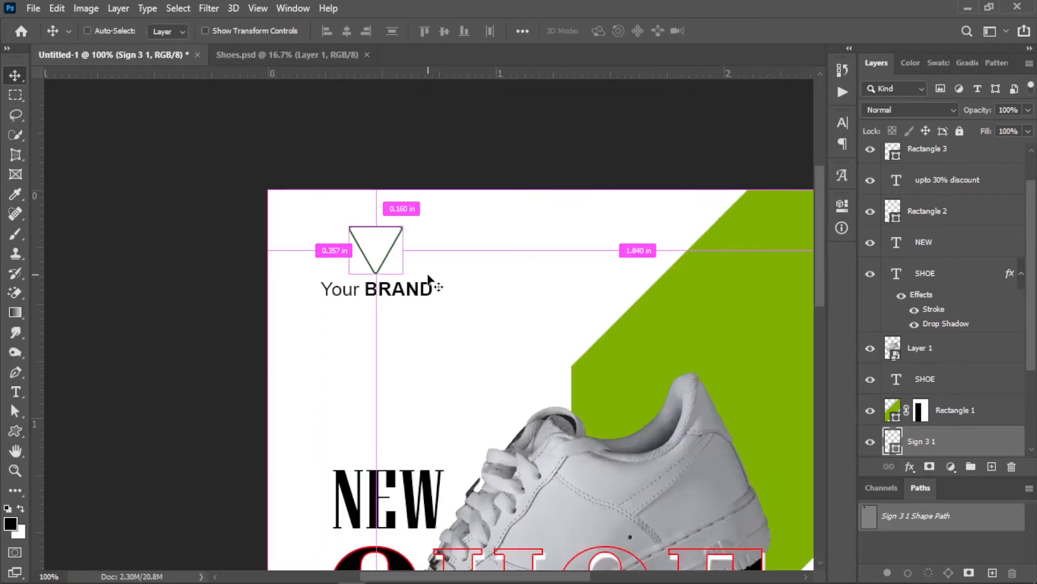
Duplicate the triangle and offset the copy to the right and down so the two overlap.
drag(958, 447, 992, 467)
key(shift+Right)
key(shift+Right)
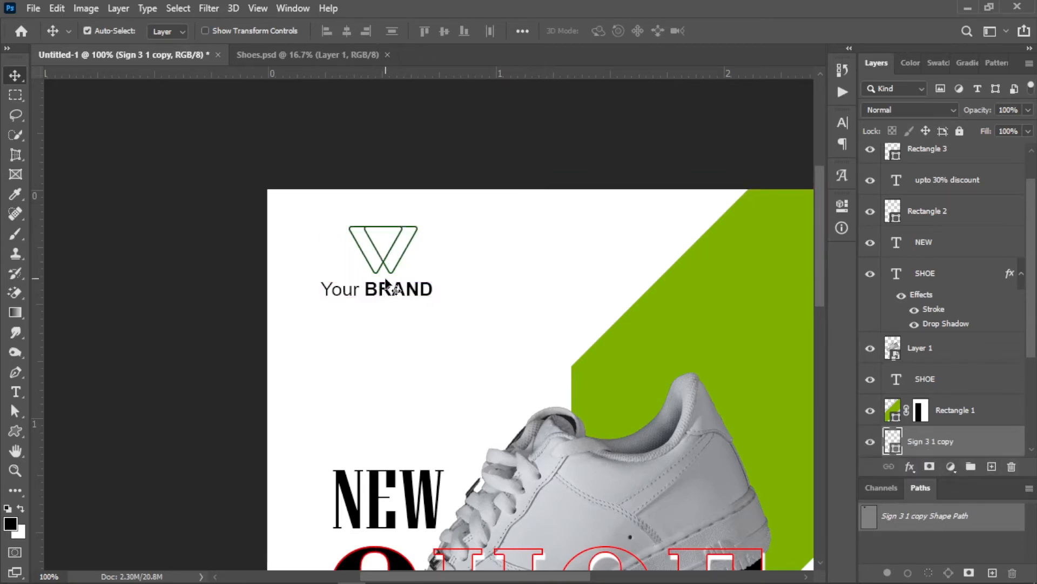
key(shift+Down)
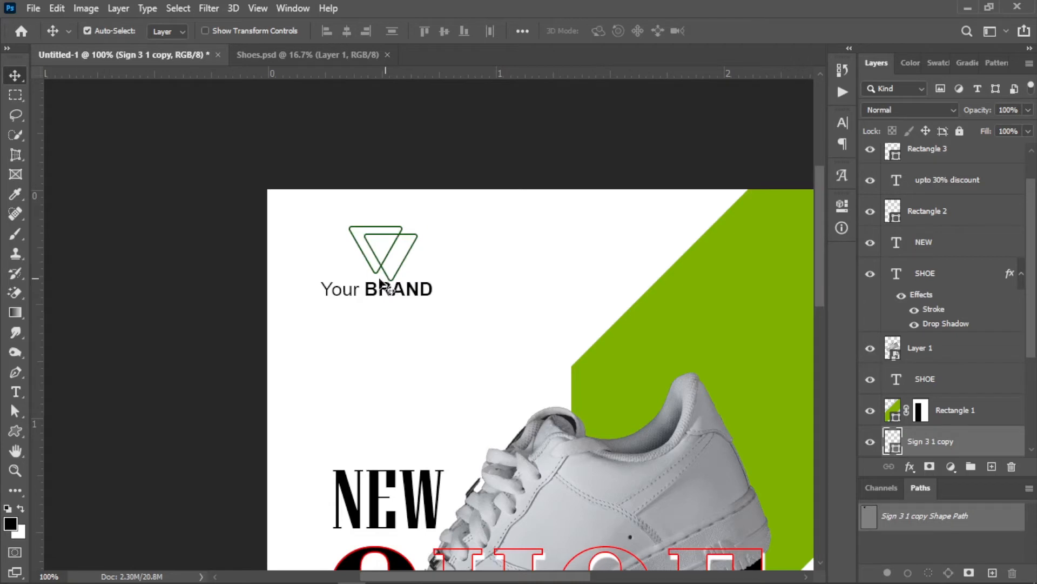
Change the duplicate triangle's outline to the band's light green and nudge it slightly down.
key(u)
click(223, 31)
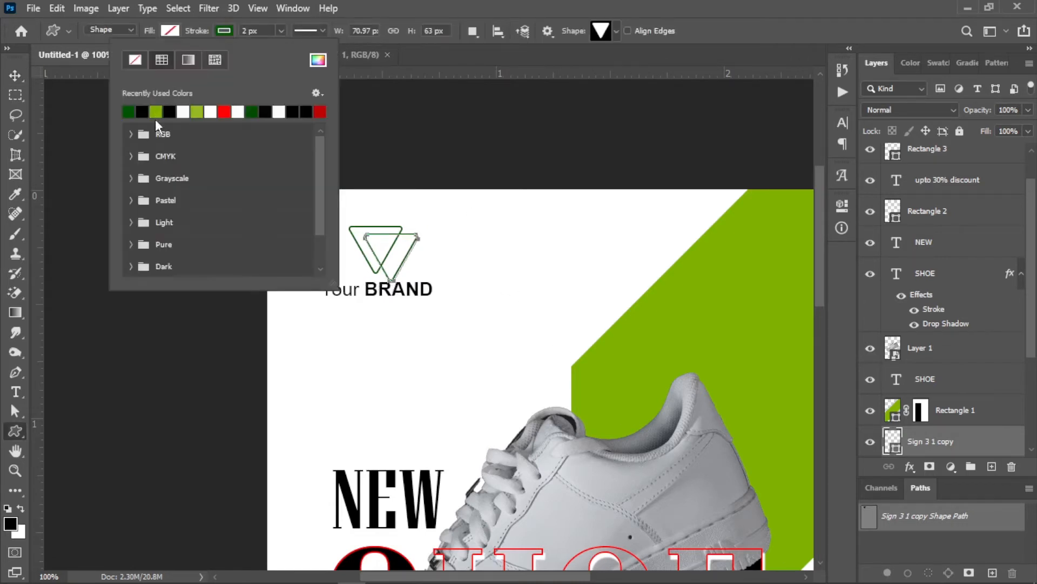
click(157, 111)
key(v)
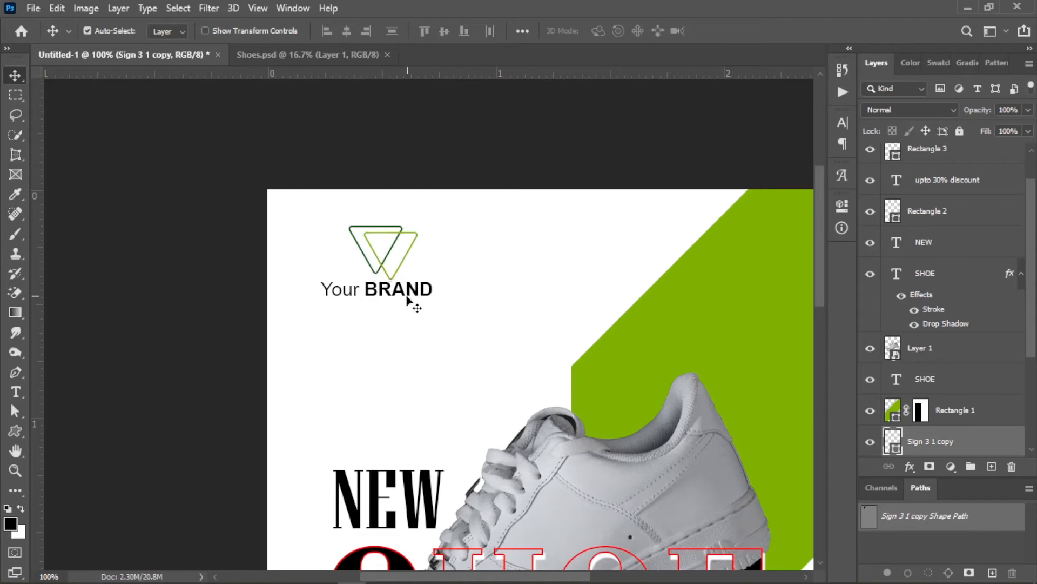
key(Down)
key(Down)
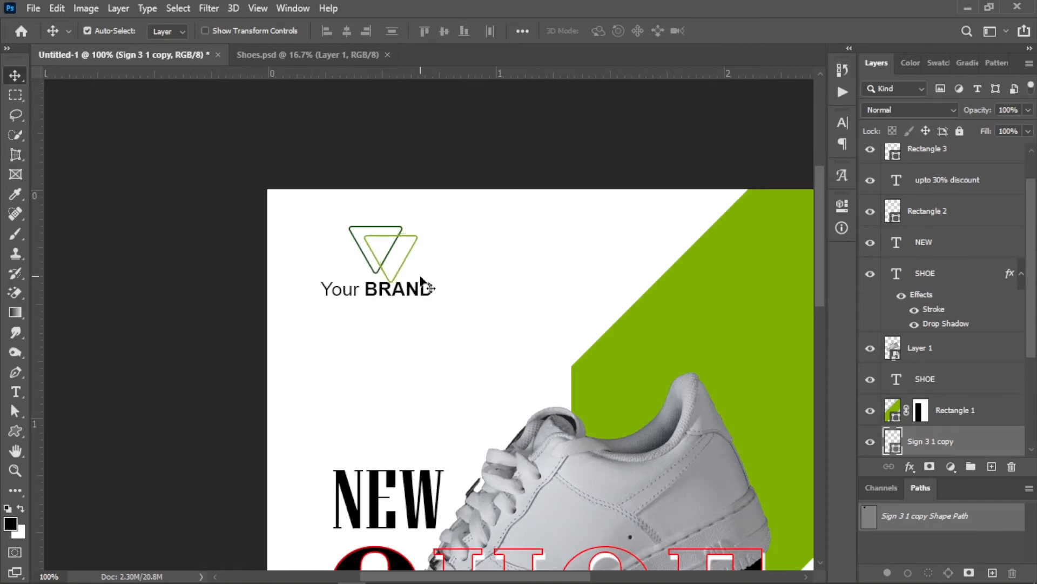
Nudge the "Your BRAND" text down and slightly right to leave a gap below the two triangles.
click(221, 309)
ctrl+click(401, 263)
right_click(374, 304)
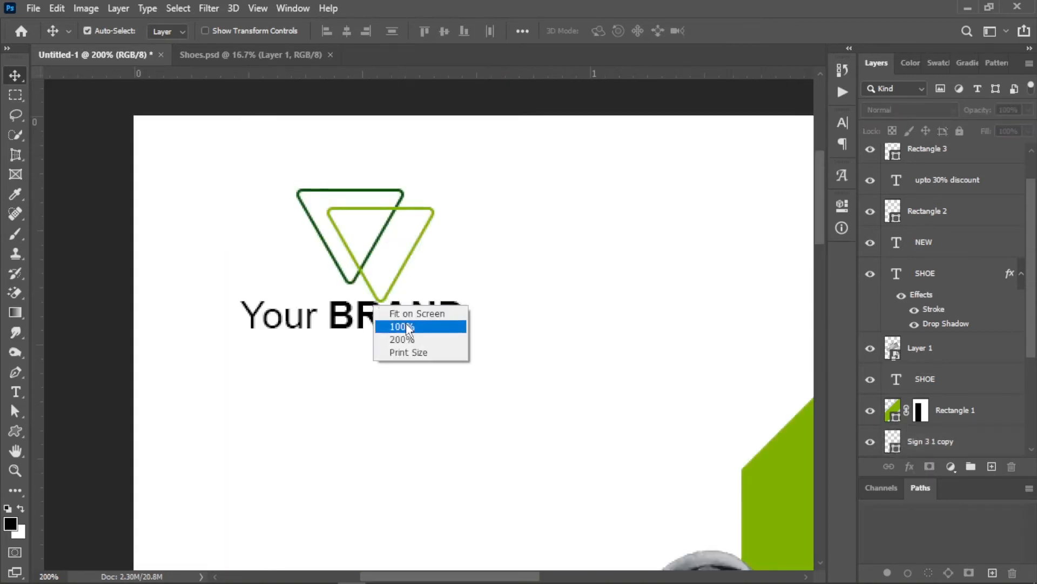
click(408, 327)
click(390, 321)
key(Down)
key(Down)
key(Down)
key(Down)
key(Down)
key(Down)
key(Down)
key(Down)
key(Down)
key(Down)
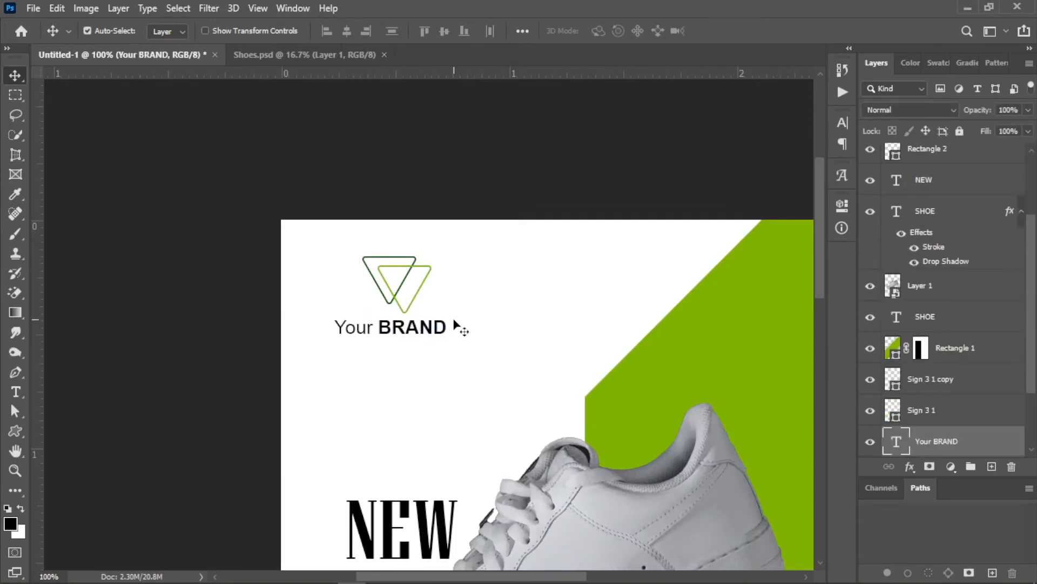
key(Right)
key(Right)
key(Right)
key(Right)
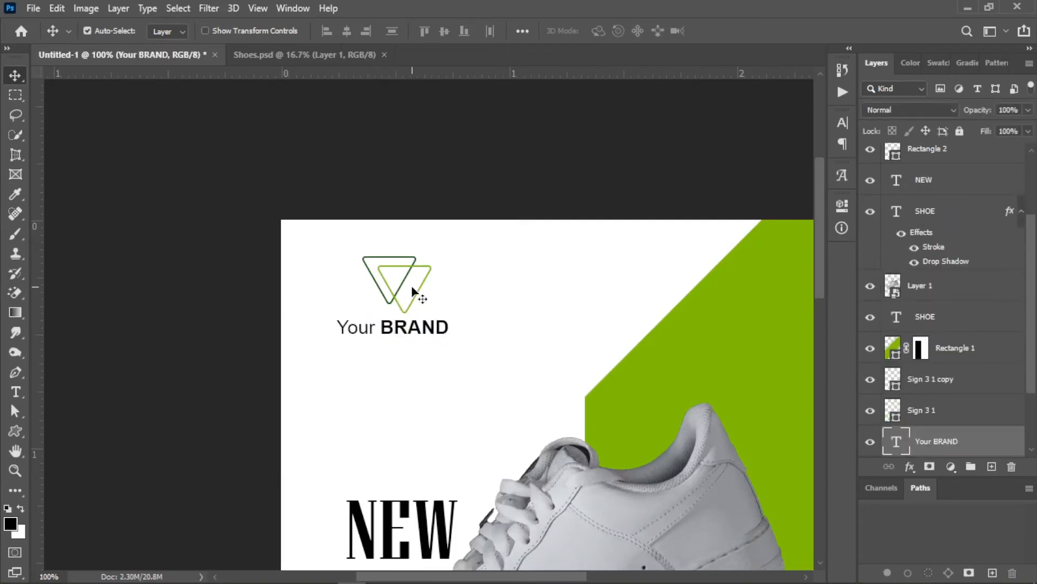
Select both triangles together with the brand name and move the whole logo left and slightly up.
scroll(942, 378, down, 1)
ctrl+click(940, 347)
ctrl+click(940, 379)
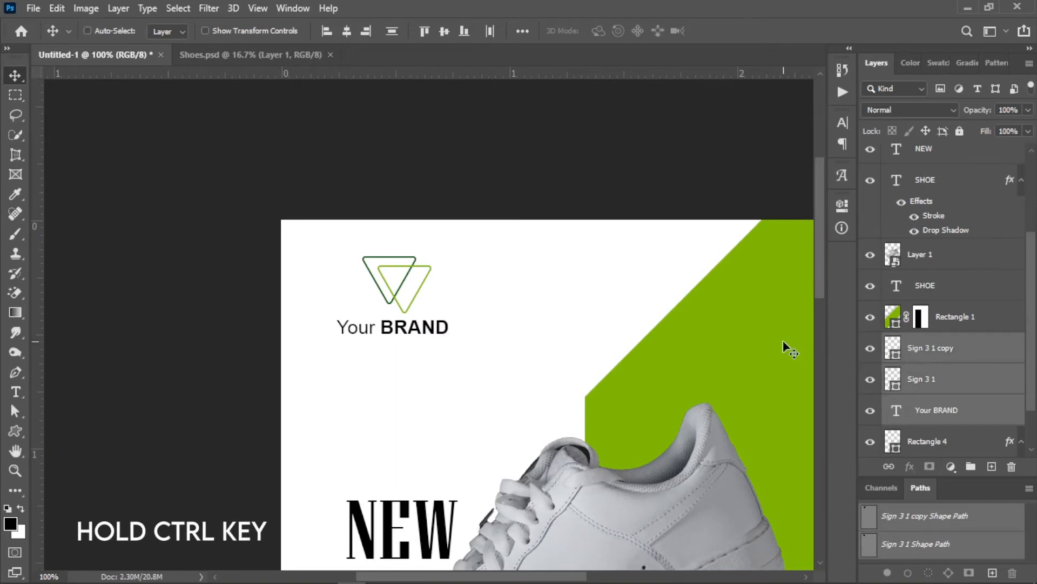
key(ctrl+t)
drag(426, 316, 404, 309)
key(Return)
click(412, 191)
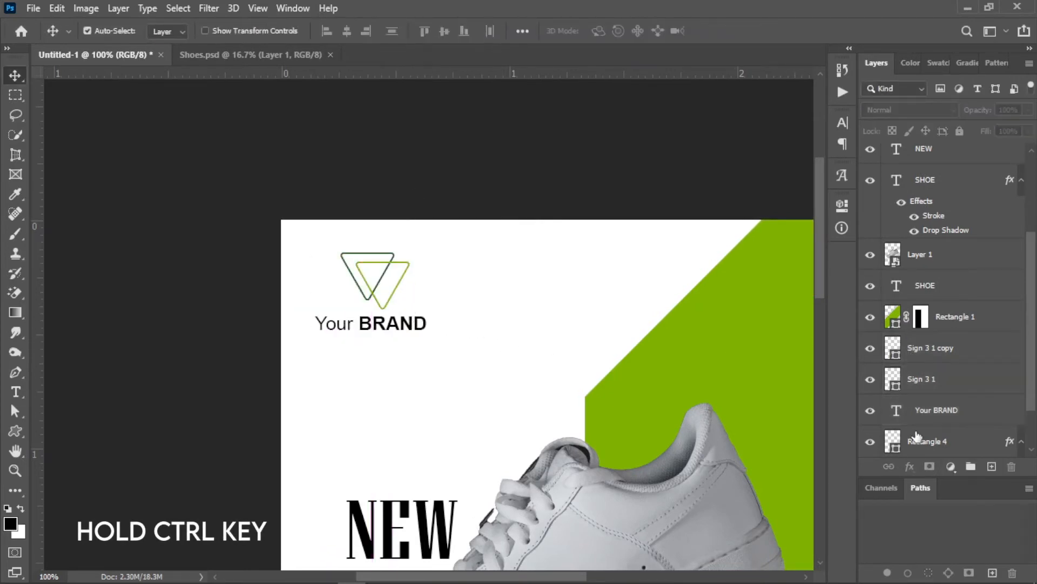
Select only the two triangles and nudge them left to centre them above the brand name.
scroll(926, 420, down, 2)
ctrl+click(924, 295)
ctrl+click(922, 320)
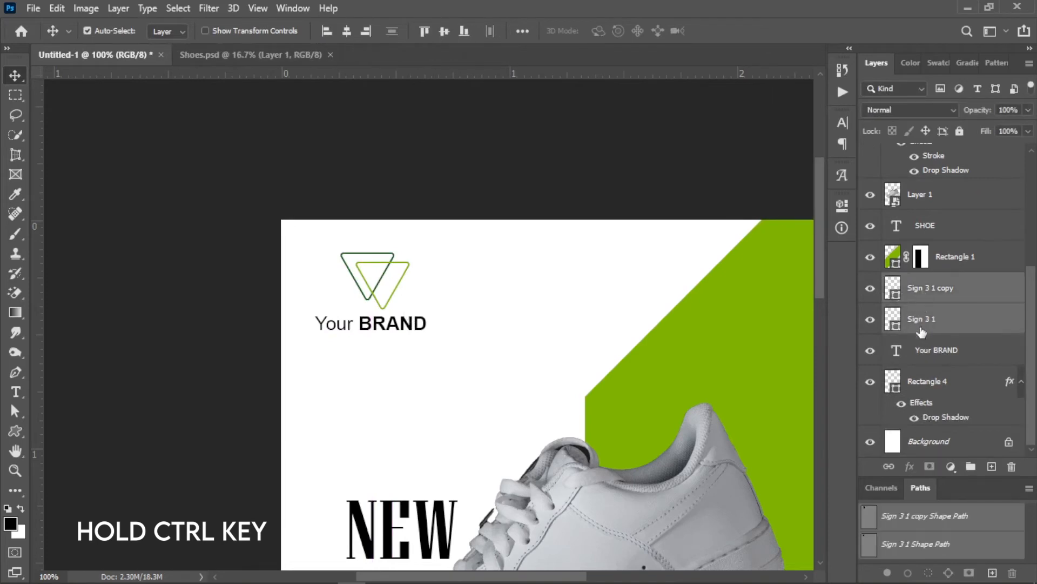
key(Left)
key(Left)
key(Left)
key(Left)
key(Left)
key(Left)
key(Left)
key(Left)
key(Left)
key(Left)
key(Left)
key(Left)
key(Left)
key(Left)
key(Right)
key(Right)
key(Right)
key(Right)
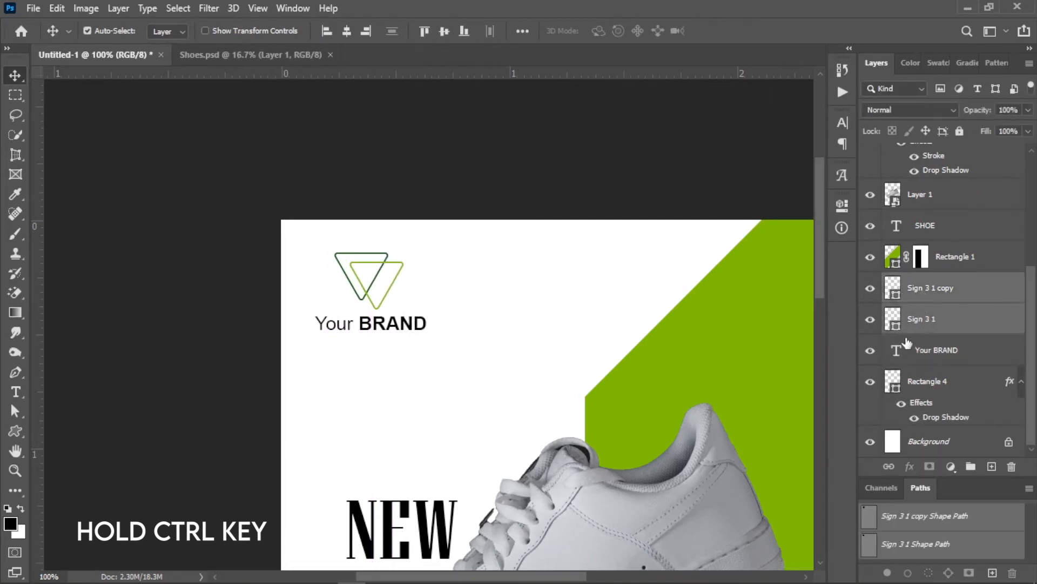
Add a phone number text in the white area below SHOP NOW, beside the small light green triangle.
scroll(544, 325, down, 3)
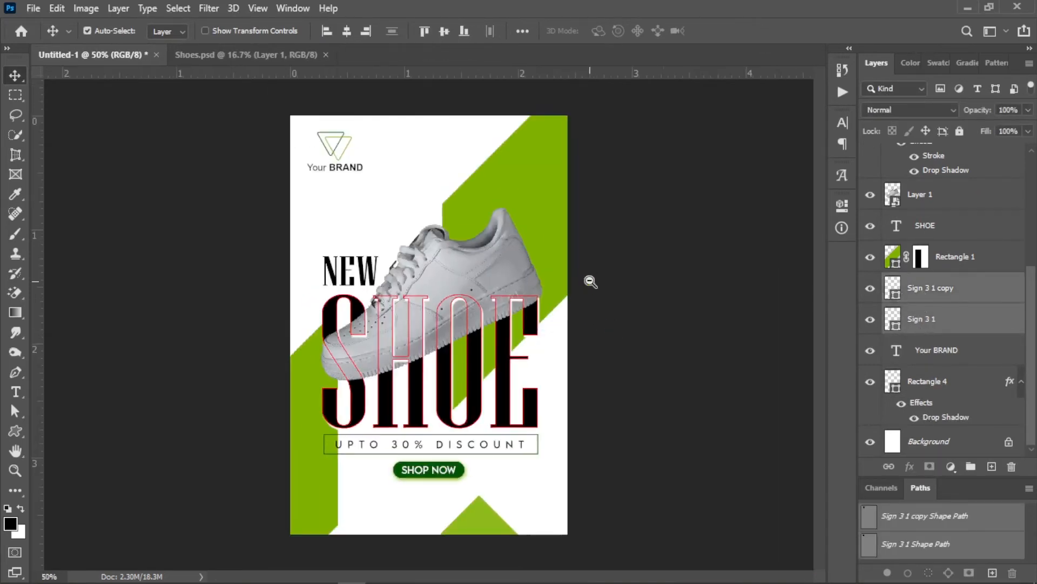
scroll(591, 277, up, 2)
scroll(450, 267, down, 1)
scroll(450, 267, up, 1)
scroll(359, 324, down, 3)
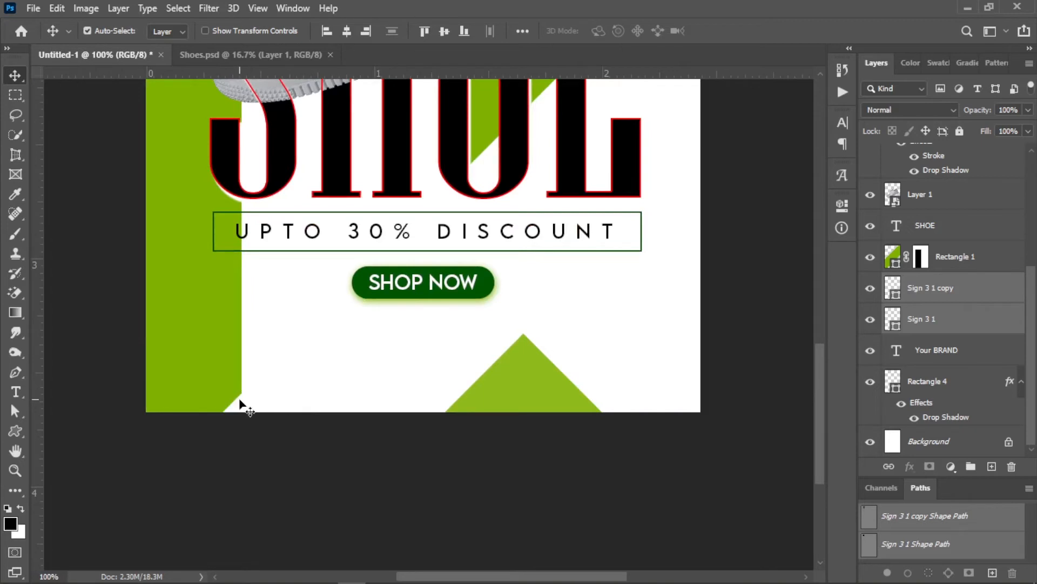
key(t)
click(280, 369)
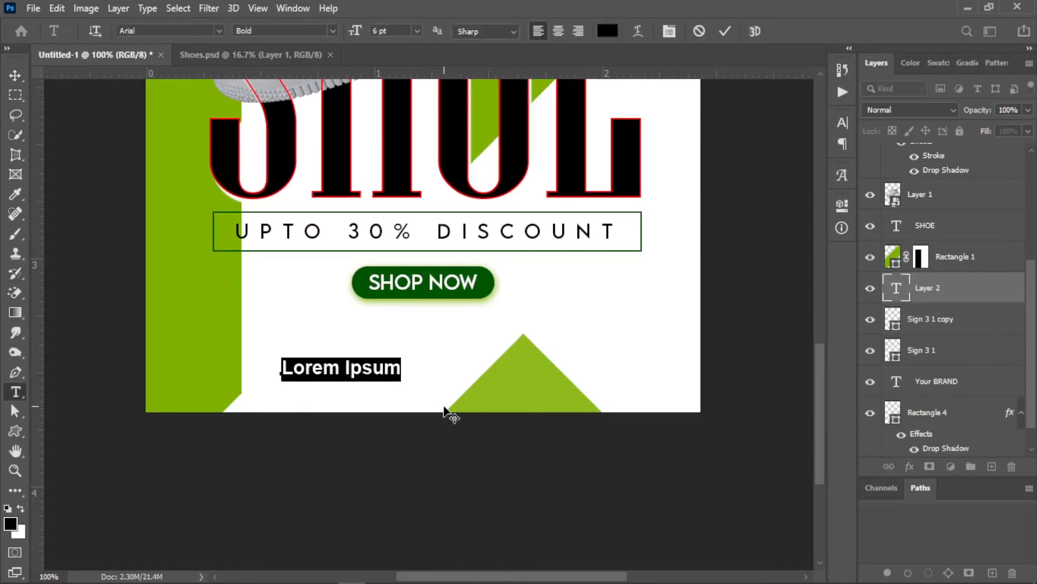
text(12345 54321)
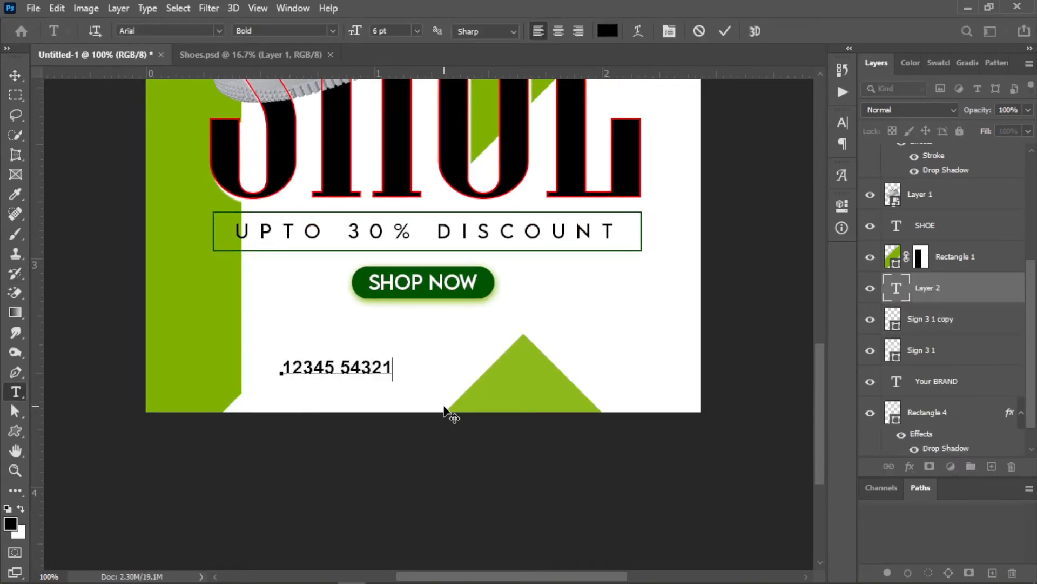
Set the phone number text to Arial Regular and select all of it again.
key(ctrl+a)
click(326, 32)
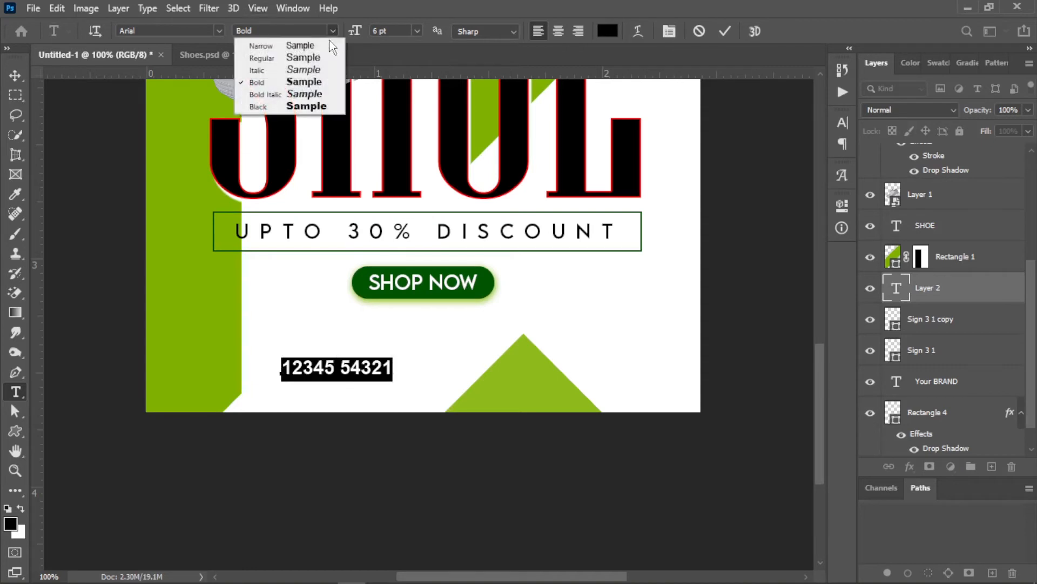
click(319, 57)
click(329, 369)
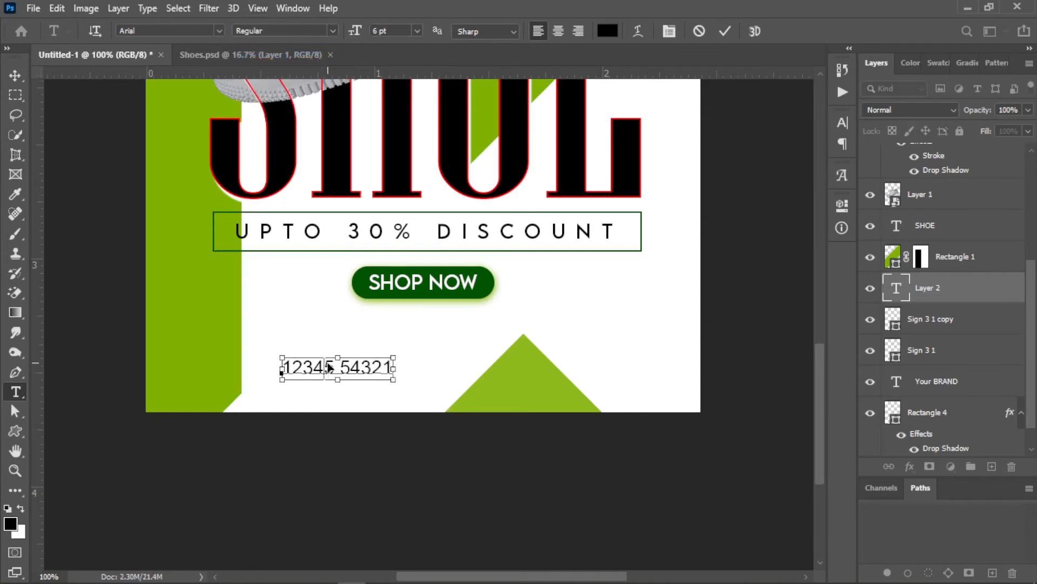
key(ctrl+a)
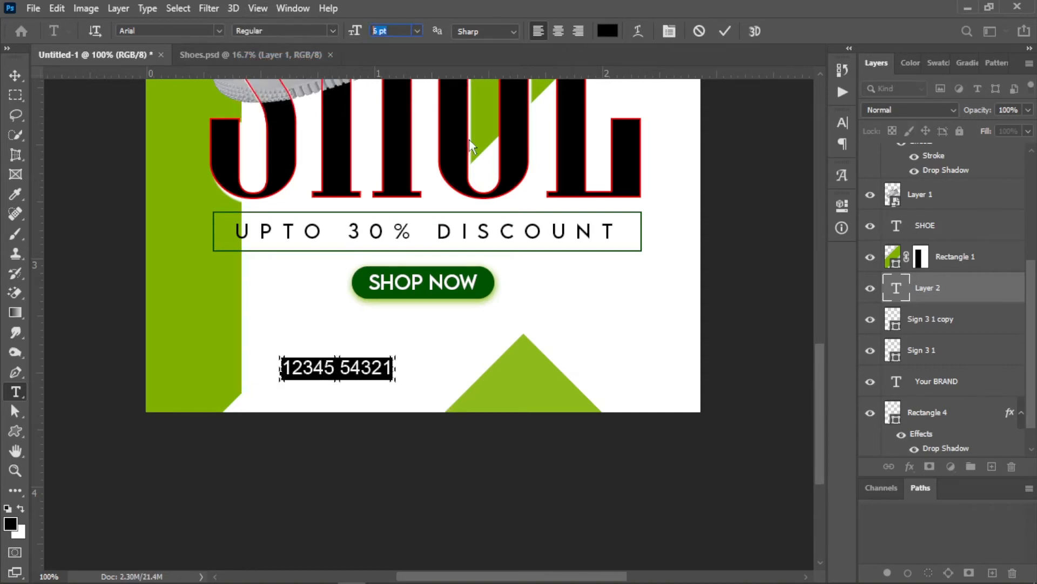
Move the finished phone number text to the flyer's lower-left corner and bring its layer to the front.
key(ctrl+Return)
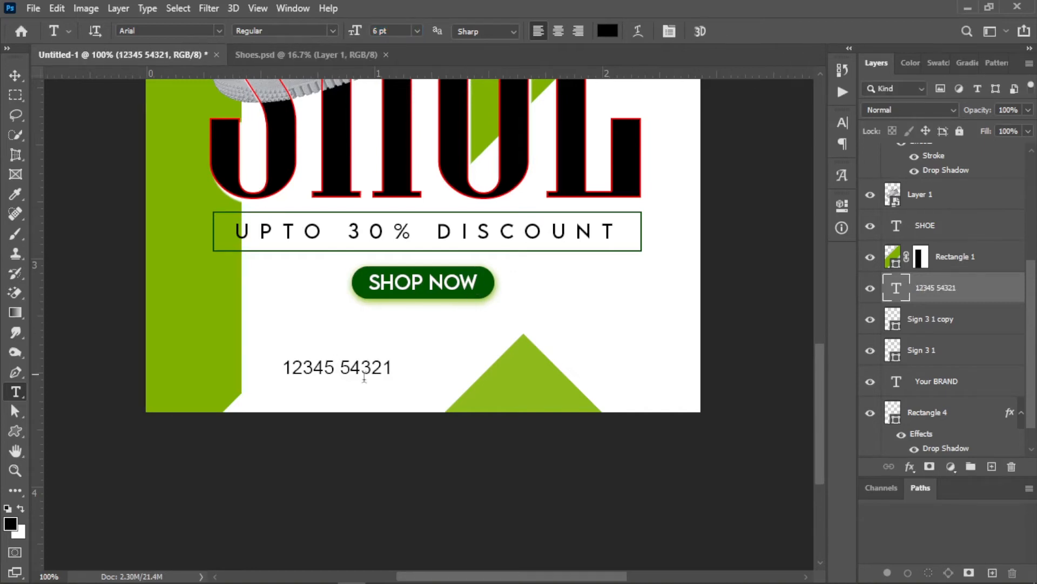
key(v)
drag(331, 368, 414, 395)
key(ctrl+shift+bracketright)
double_click(396, 383)
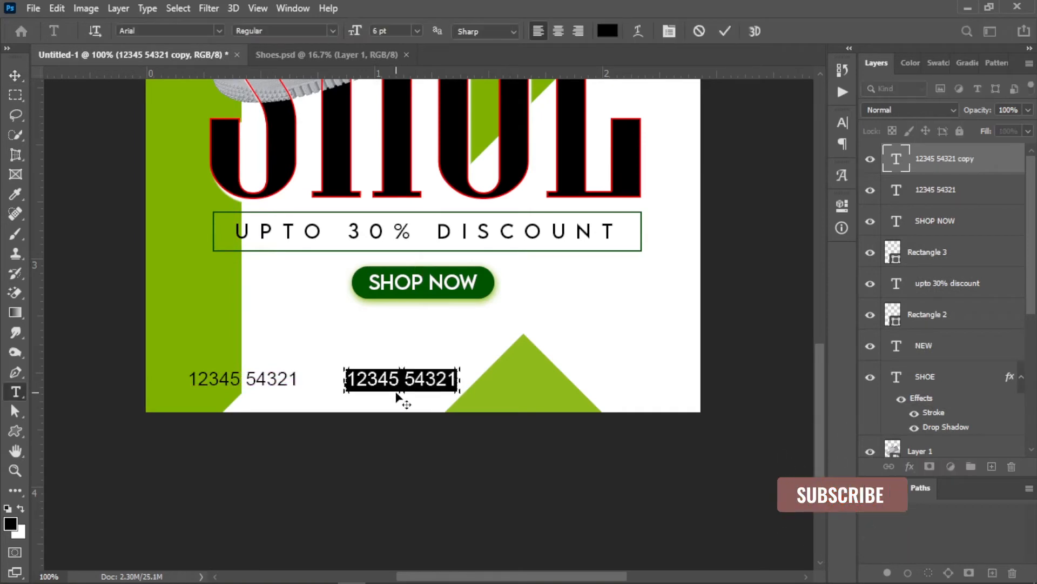
text(www.websit)
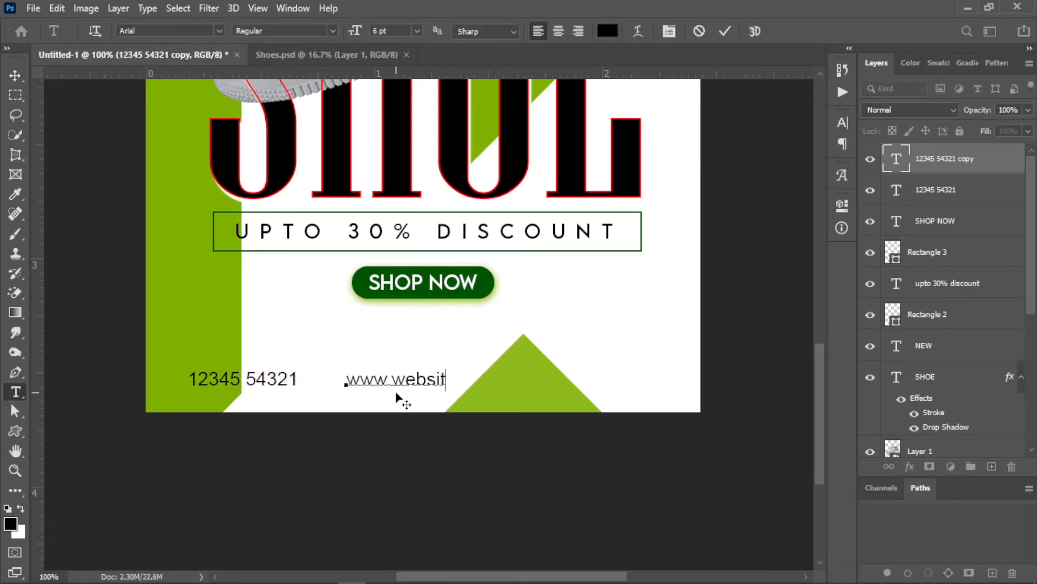
text(e.com)
key(ctrl+Return)
key(v)
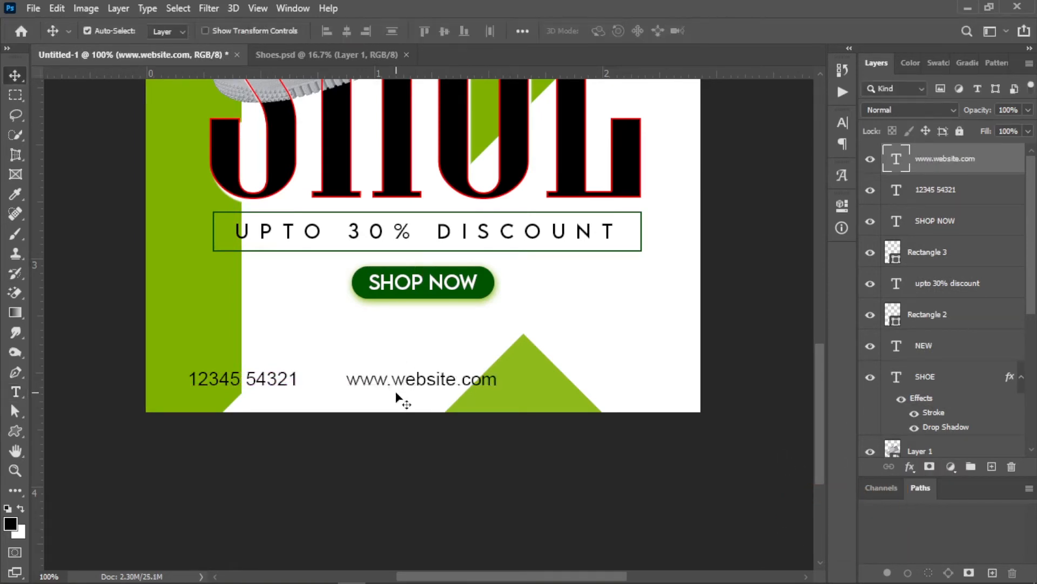
key(Up)
key(Up)
key(Up)
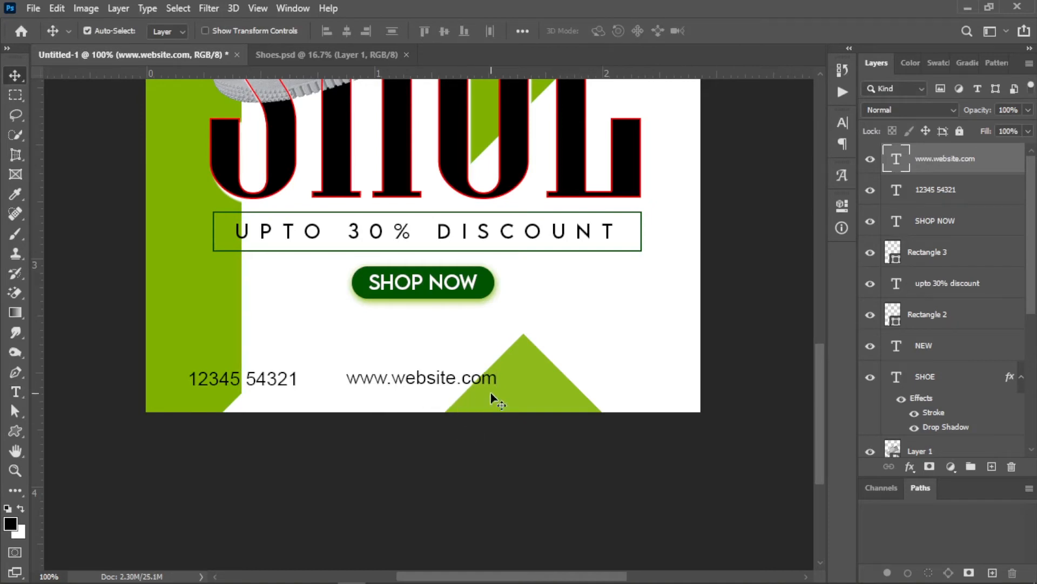
Shift the small light green triangle at the flyer's lower edge slightly right and down.
drag(498, 393, 543, 393)
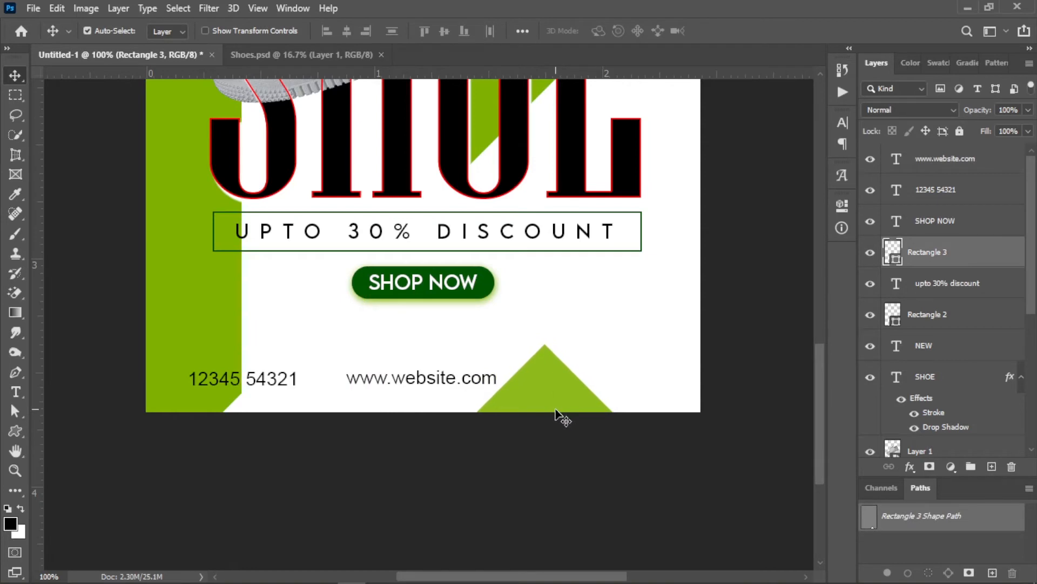
click(446, 427)
key(ctrl+0)
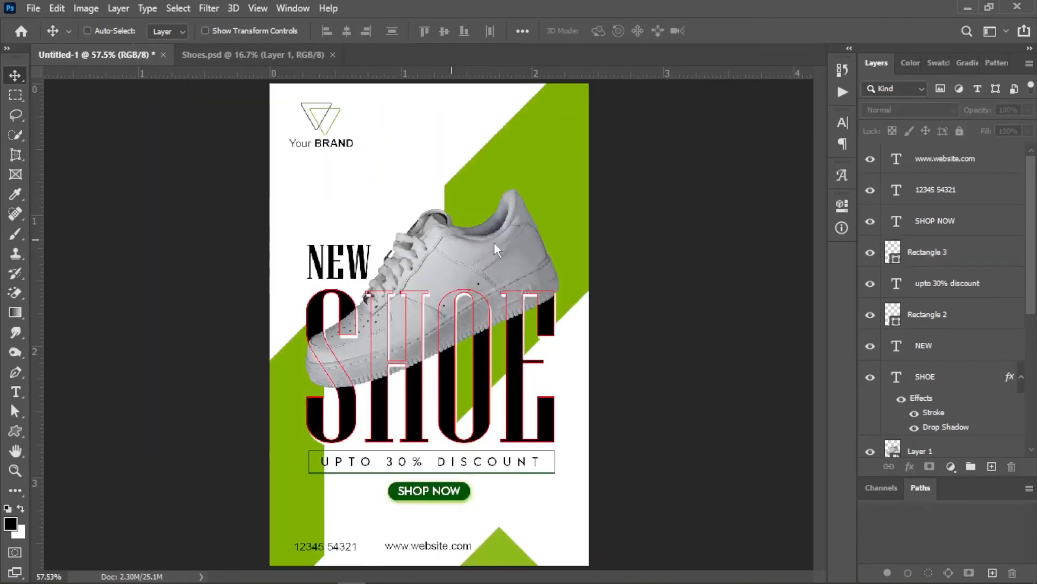
Open the image files social-media-icon, telephone_icon and www-icon_ together.
key(ctrl+o)
click(504, 305)
ctrl+click(596, 306)
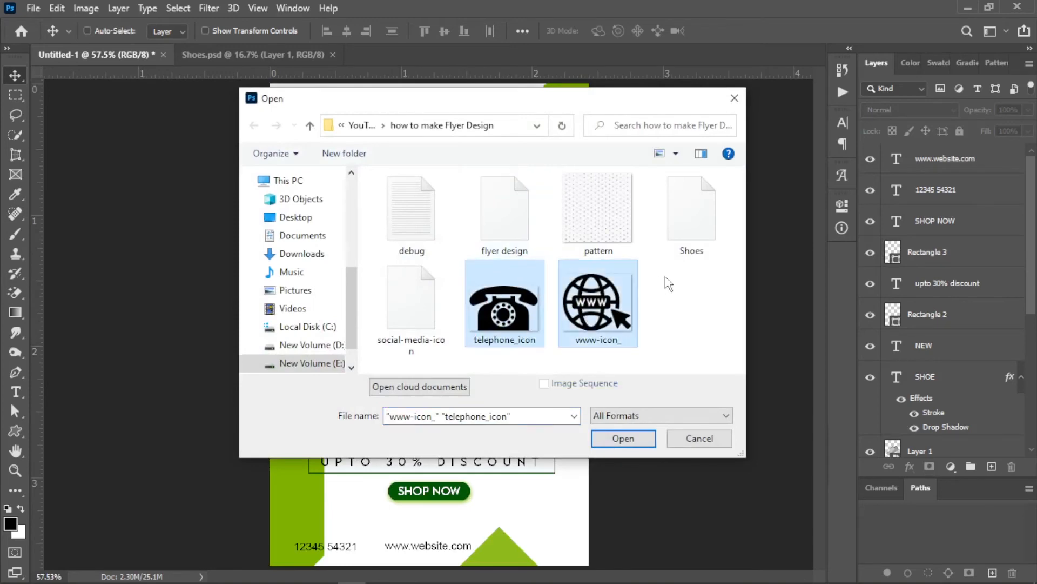
ctrl+click(412, 305)
click(623, 437)
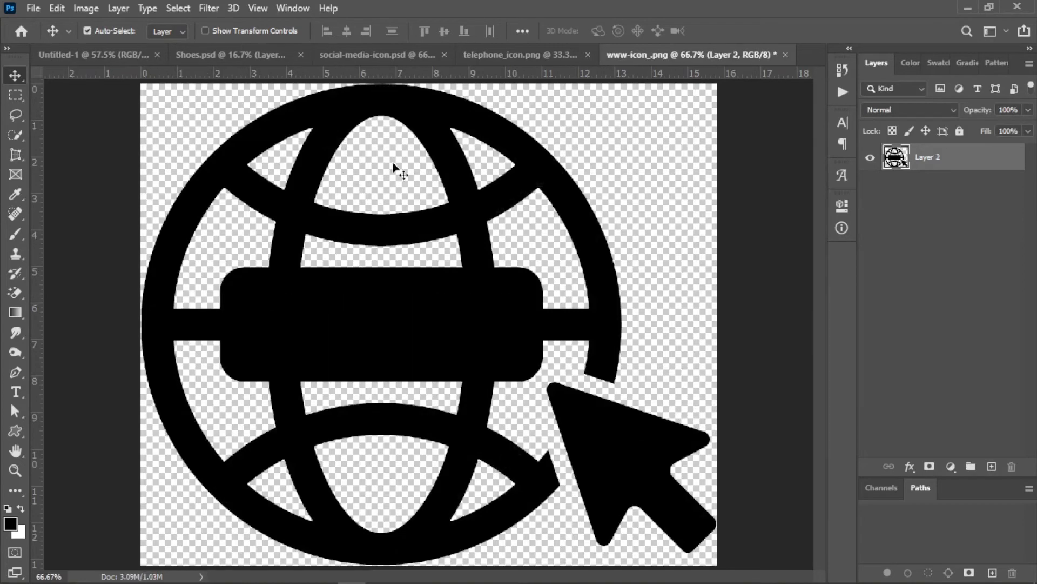
Bring the www globe icon and the telephone icon into the flyer document and select both new layers.
drag(356, 101, 352, 213)
click(520, 55)
drag(451, 186, 325, 217)
shift+click(921, 197)
Scale both icons down together to 6.05% and place them over the phone number at the flyer's lower left.
key(ctrl+t)
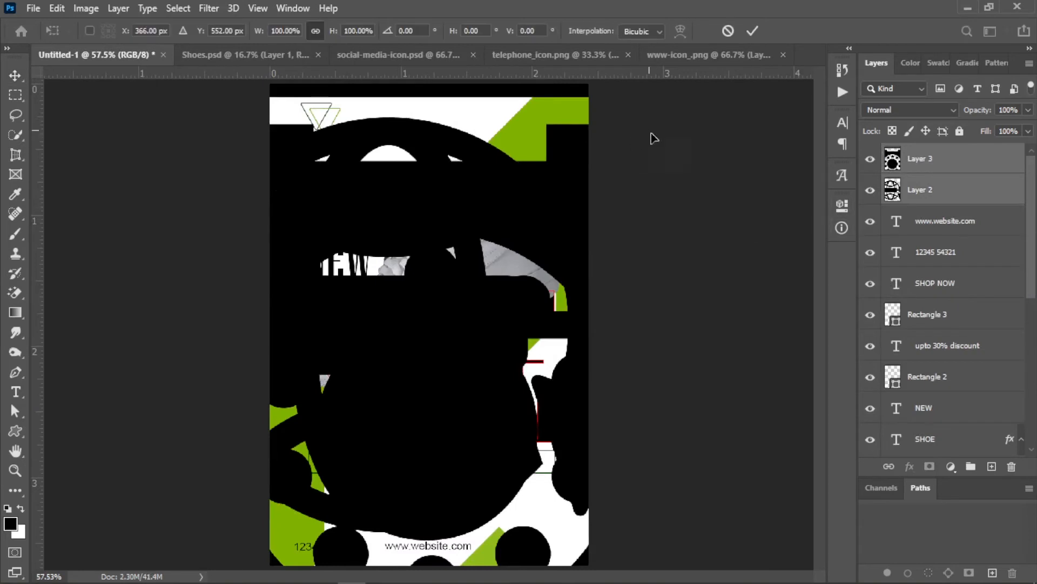
key(ctrl+0)
drag(783, 97, 451, 311)
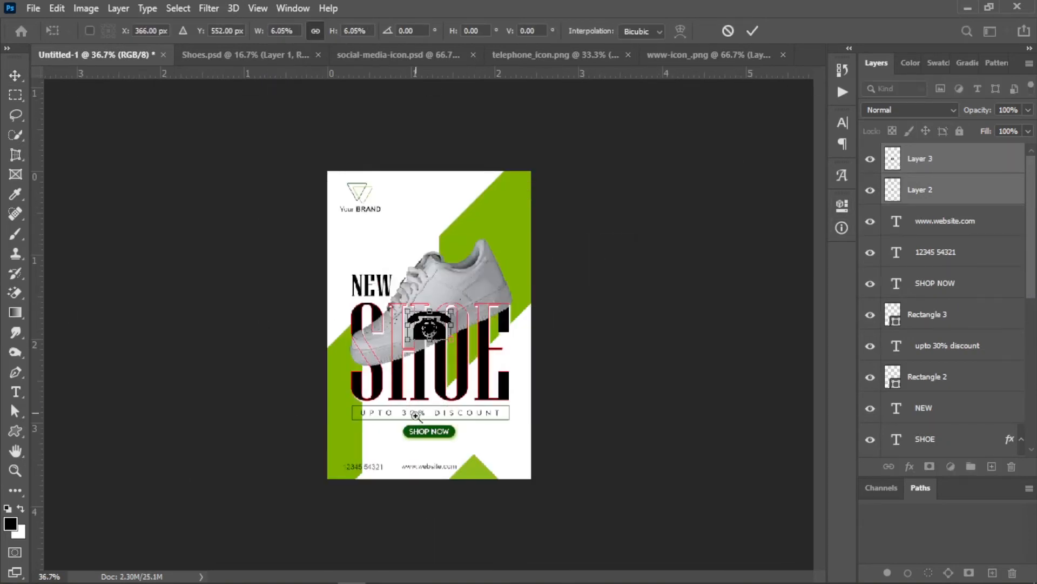
ctrl+click(415, 415)
ctrl+click(415, 415)
drag(414, 413, 450, 306)
drag(485, 197, 375, 431)
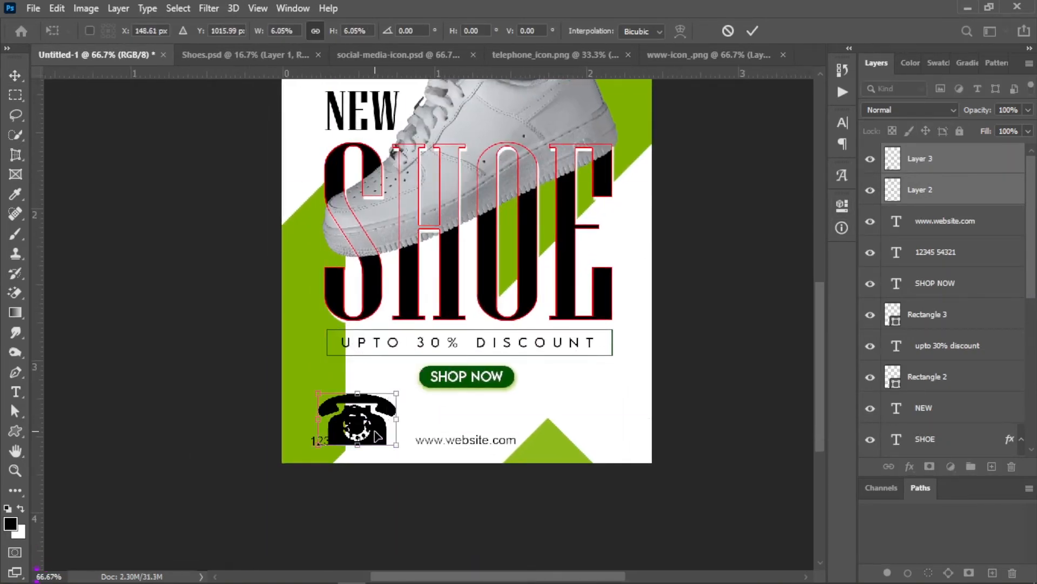
key(Return)
Shrink the telephone icon further to text height and move it left to just before the phone number.
click(593, 418)
click(377, 438)
key(ctrl+t)
drag(396, 394, 346, 434)
key(Return)
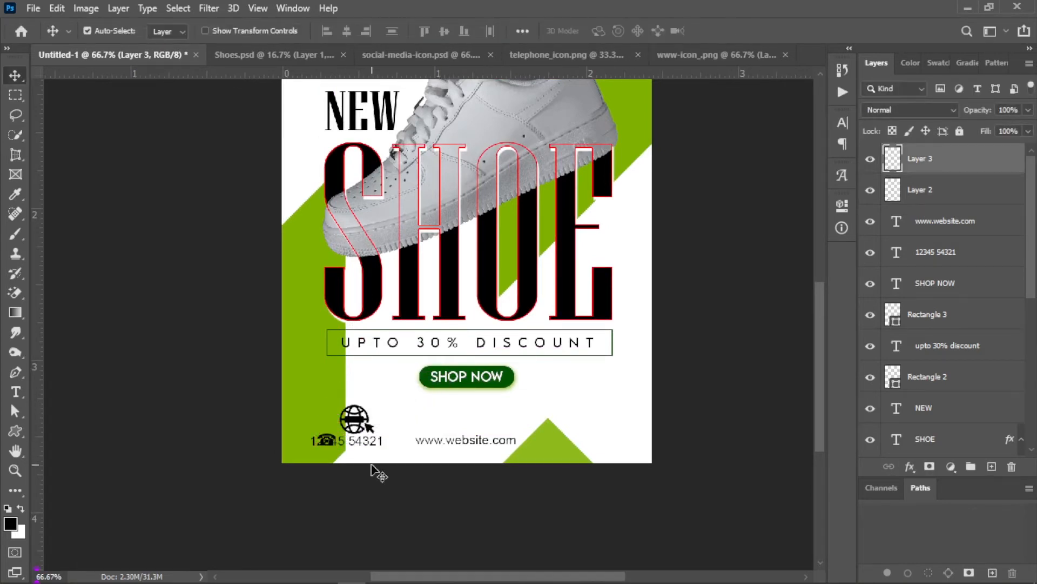
key(shift+Left)
key(shift+Left)
key(shift+Left)
key(shift+Left)
key(shift+Left)
key(shift+Left)
key(shift+Left)
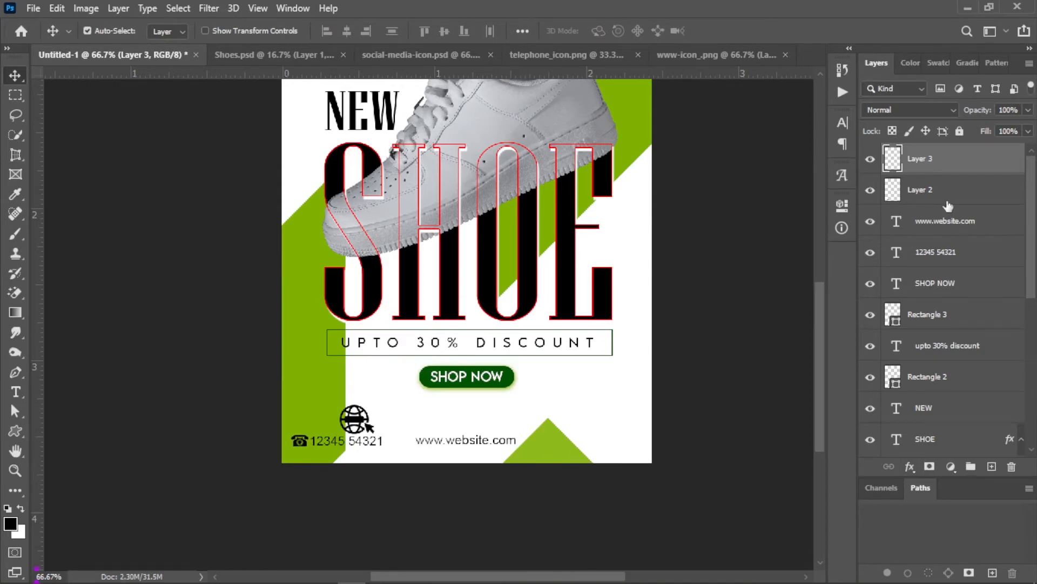
Apply a black Color Overlay at 100% opacity to the telephone icon.
double_click(899, 168)
click(482, 311)
click(804, 164)
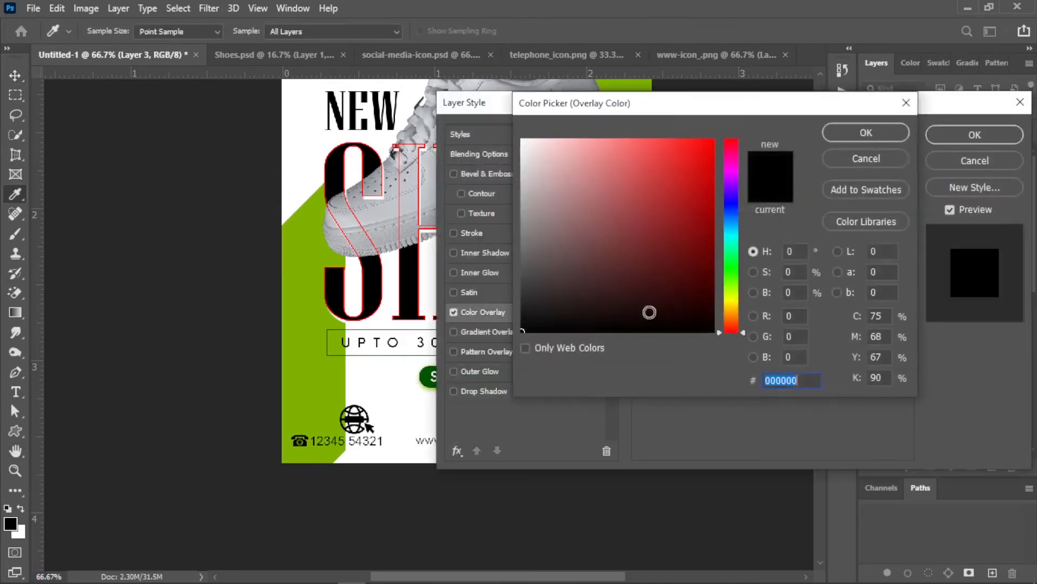
text(ffffff)
click(800, 165)
drag(632, 279, 576, 365)
key(Return)
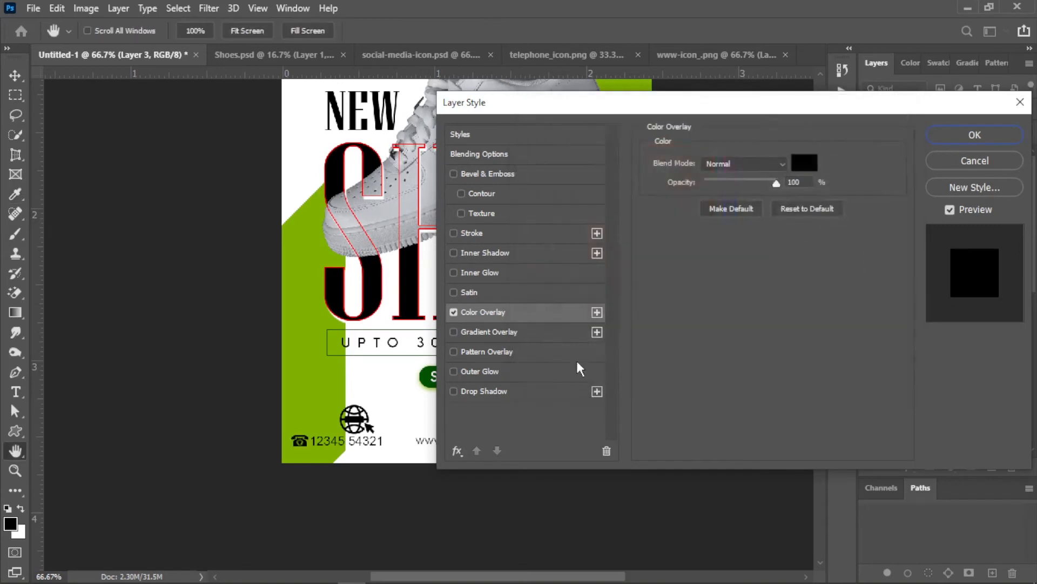
key(Return)
drag(369, 427, 335, 436)
key(ctrl+t)
key(Return)
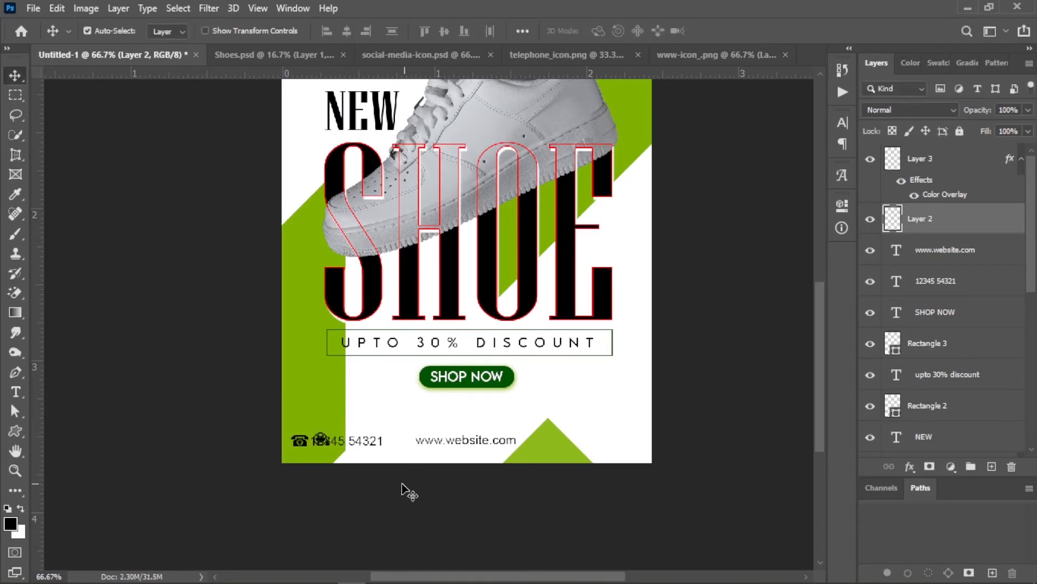
key(shift+Right)
key(shift+Right)
key(shift+Right)
key(shift+Right)
key(shift+Right)
key(shift+Right)
key(shift+Right)
key(shift+Right)
key(shift+Right)
key(shift+Right)
key(shift+Right)
key(shift+Right)
click(772, 384)
Merge the Facebook, Instagram and Twitter icons in social-media-icon.psd into one layer and bring it into the flyer.
drag(484, 447, 336, 355)
click(406, 55)
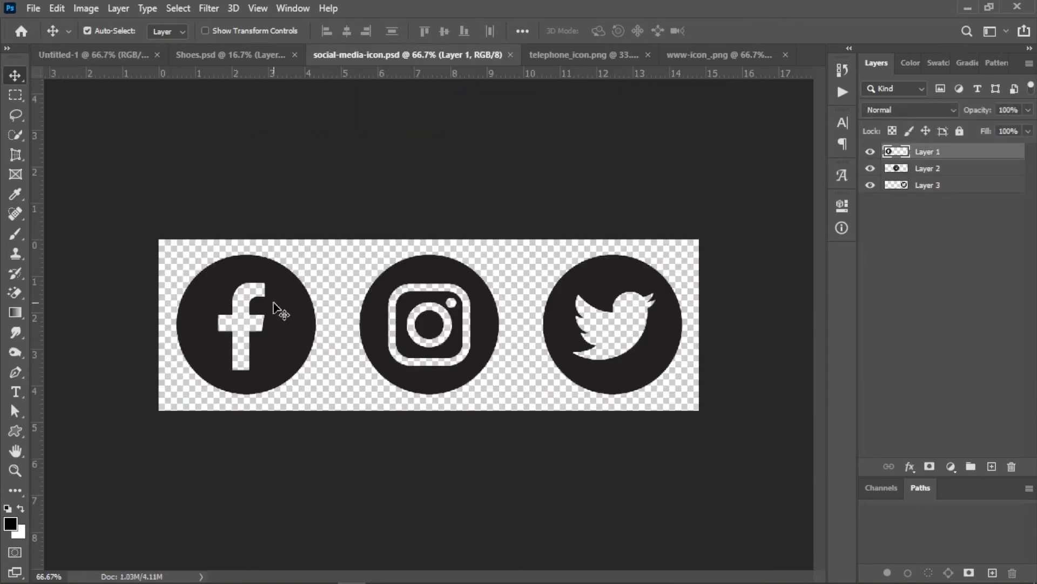
shift+click(370, 297)
shift+click(597, 278)
key(ctrl+e)
drag(429, 265, 343, 289)
Scale the merged social media icons down to a small row on the contact line at the flyer's lower edge.
key(ctrl+t)
drag(575, 213, 406, 556)
key(Return)
Move the social media icon row right into the flyer's lower-right corner.
key(shift+Right)
key(shift+Right)
key(shift+Right)
key(shift+Right)
key(shift+Right)
key(shift+Right)
key(shift+Right)
key(shift+Right)
key(shift+Right)
key(shift+Right)
key(shift+Right)
key(shift+Right)
key(shift+Right)
key(shift+Right)
key(shift+Right)
key(shift+Right)
key(shift+Right)
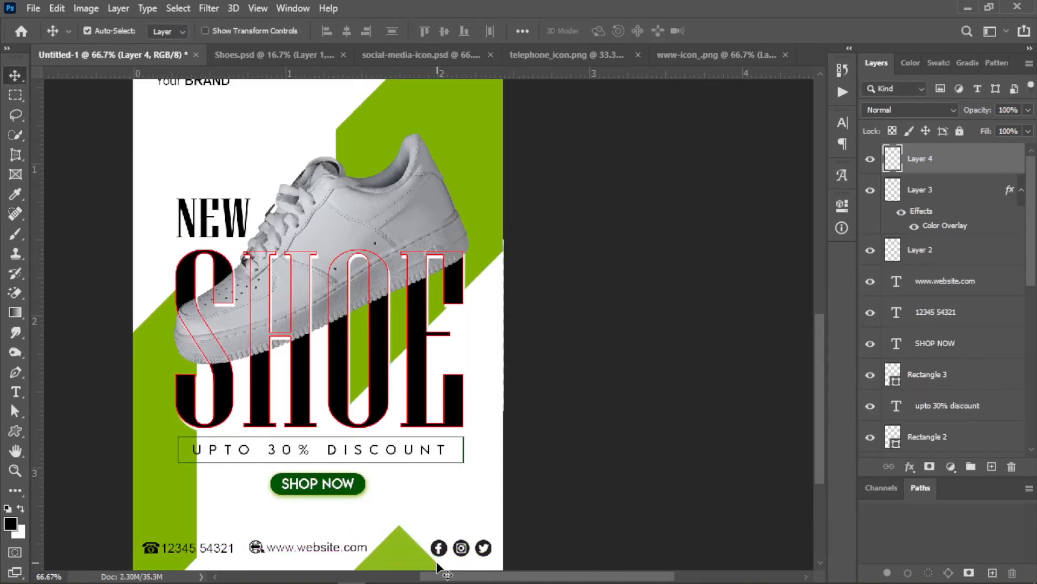
key(Left)
key(Left)
key(Left)
Select the SHOP NOW text with its button shape and move both down a little towards the contact line.
drag(444, 511, 465, 343)
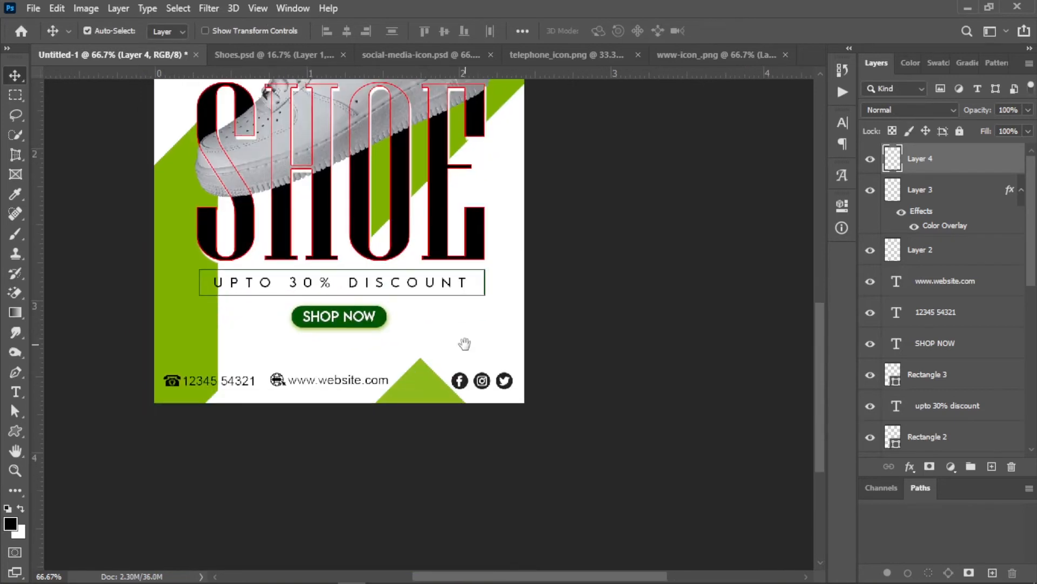
drag(365, 349, 391, 384)
scroll(400, 382, up, 1)
click(401, 380)
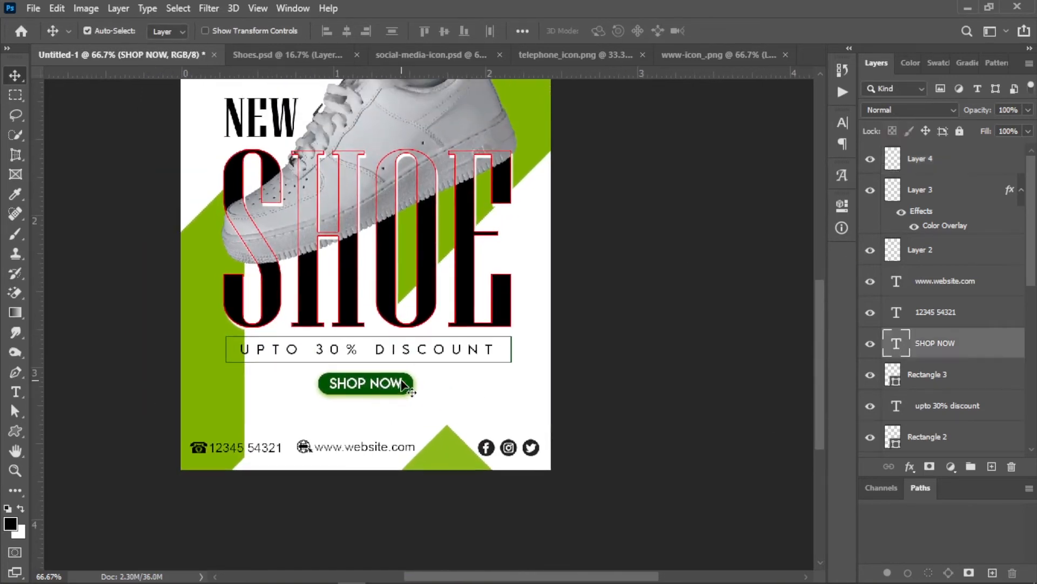
shift+click(408, 381)
key(shift+Down)
key(shift+Down)
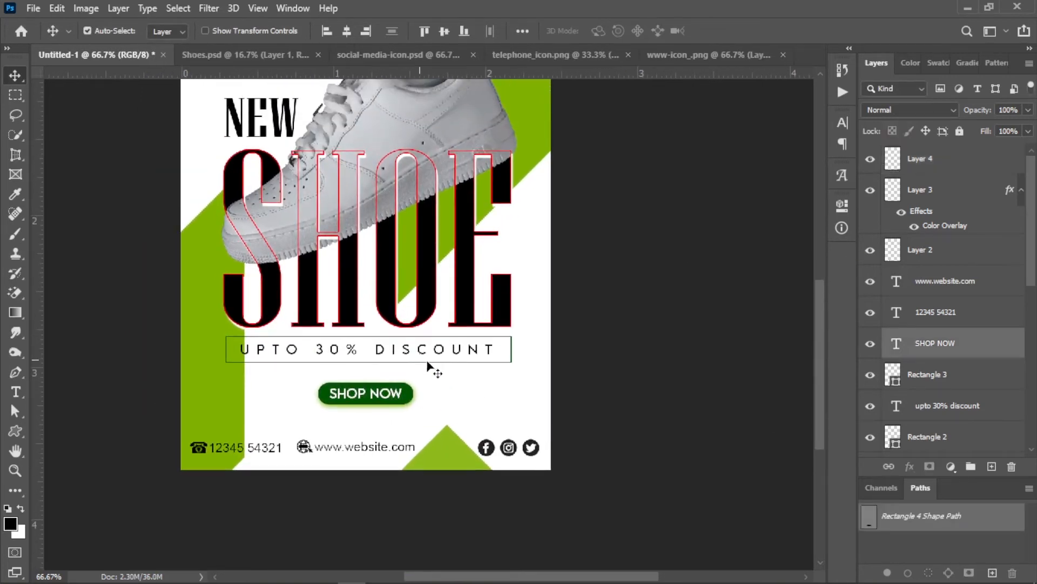
key(Up)
Add a Bevel & Emboss effect with Texture enabled to the large green band.
scroll(379, 295, up, 3)
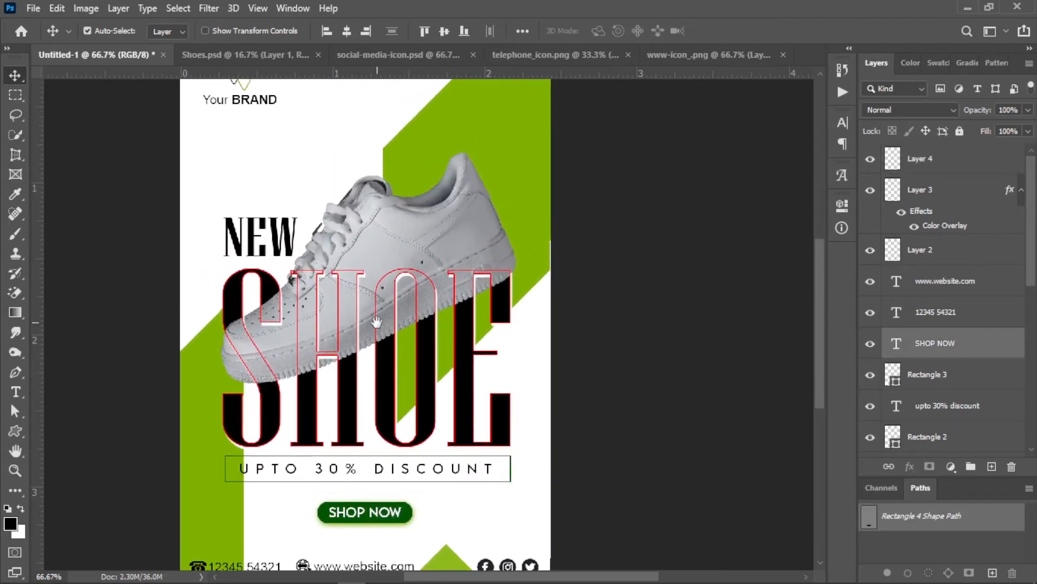
right_click(381, 276)
click(416, 283)
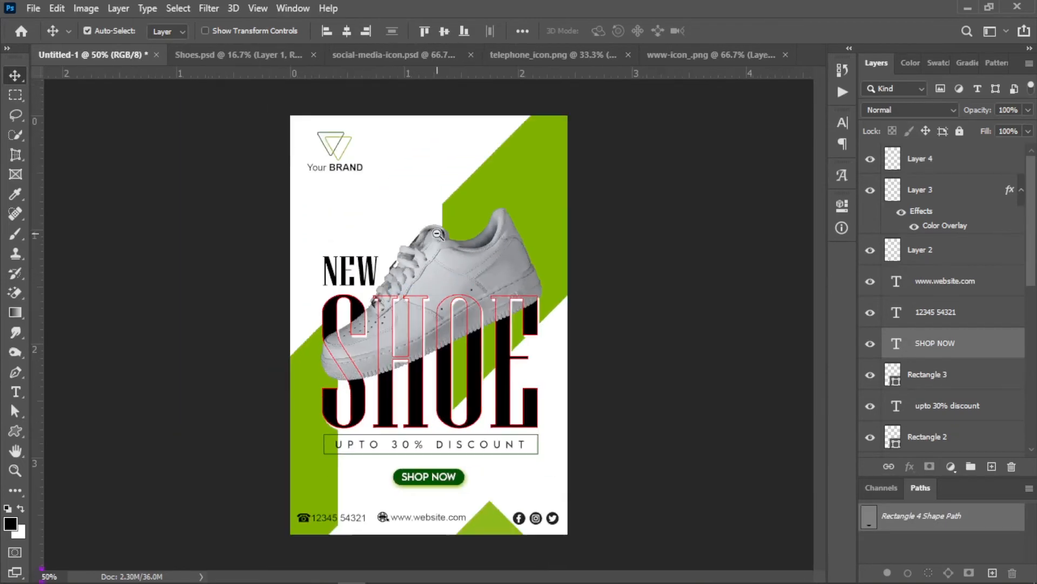
click(483, 208)
click(910, 466)
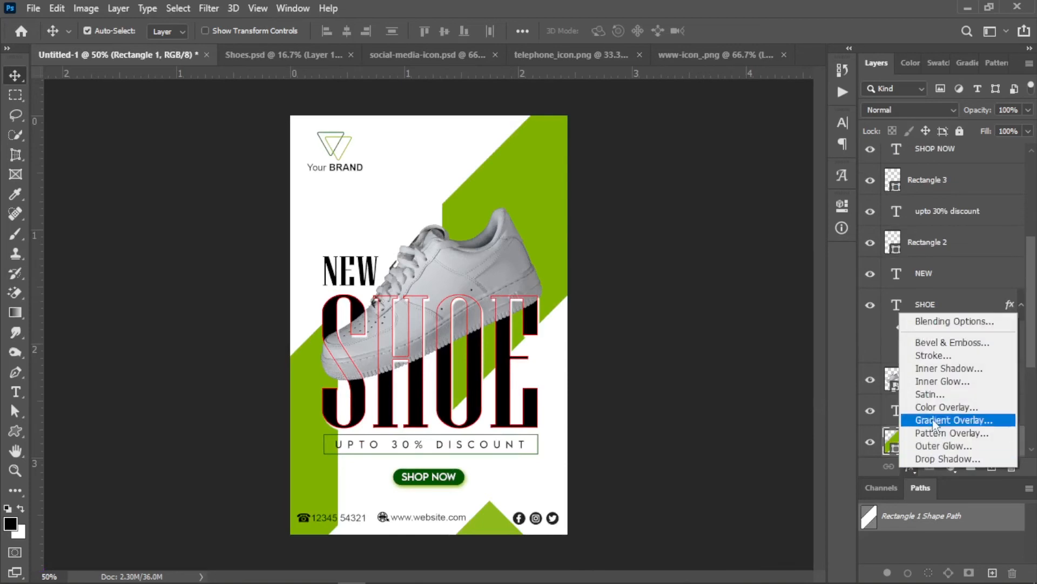
click(789, 300)
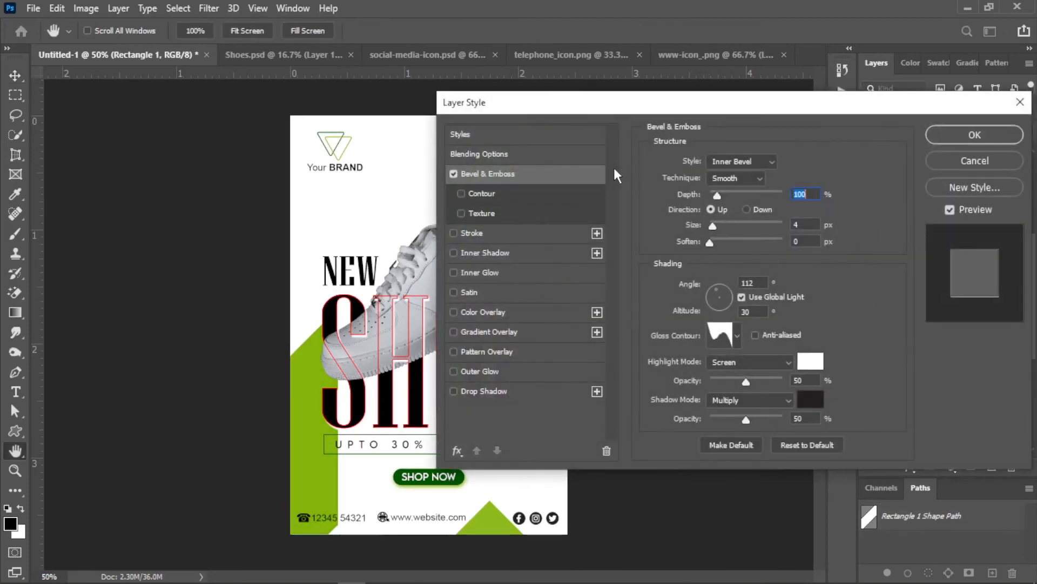
drag(533, 96, 454, 245)
click(312, 355)
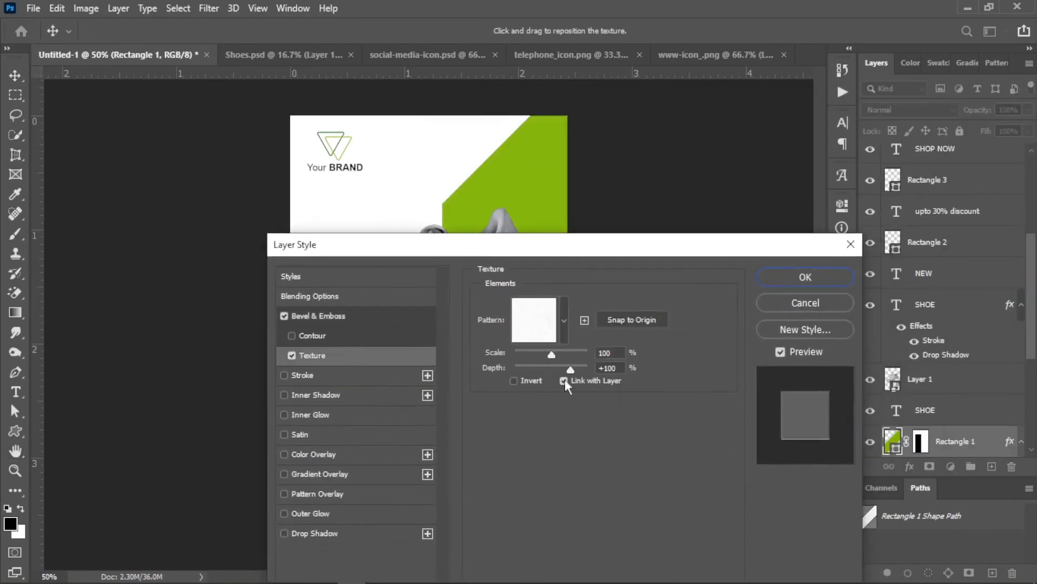
Set the band's texture to the second Water pattern with a depth of +380% and apply the layer style.
click(562, 319)
scroll(456, 417, down, 5)
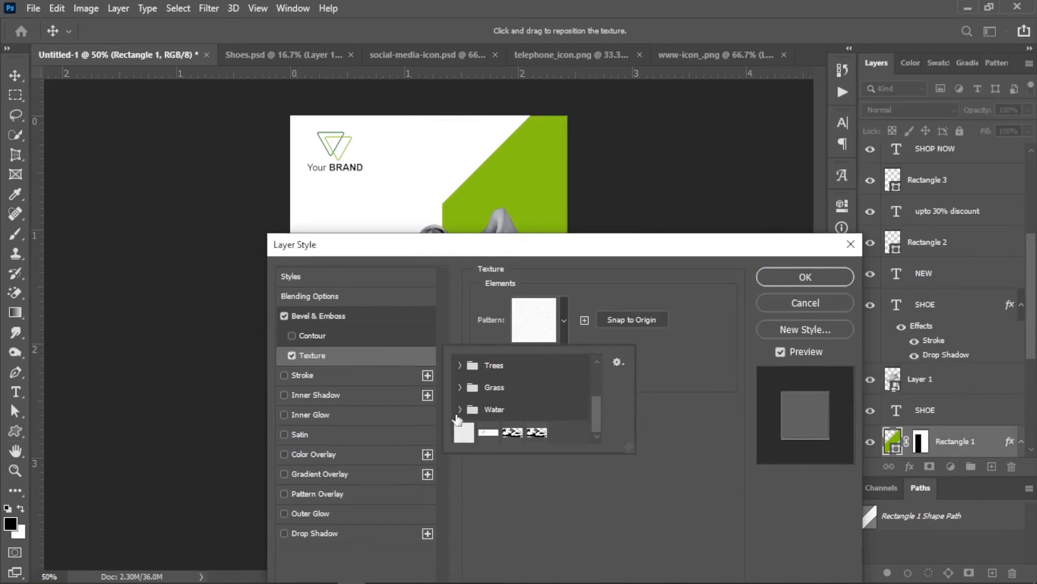
click(460, 409)
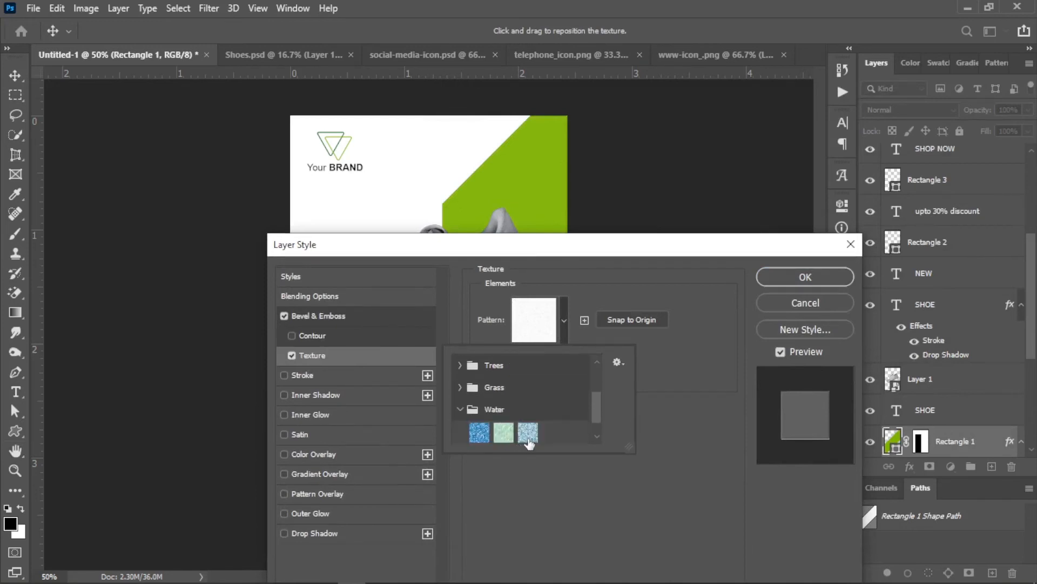
click(504, 432)
drag(595, 251, 696, 236)
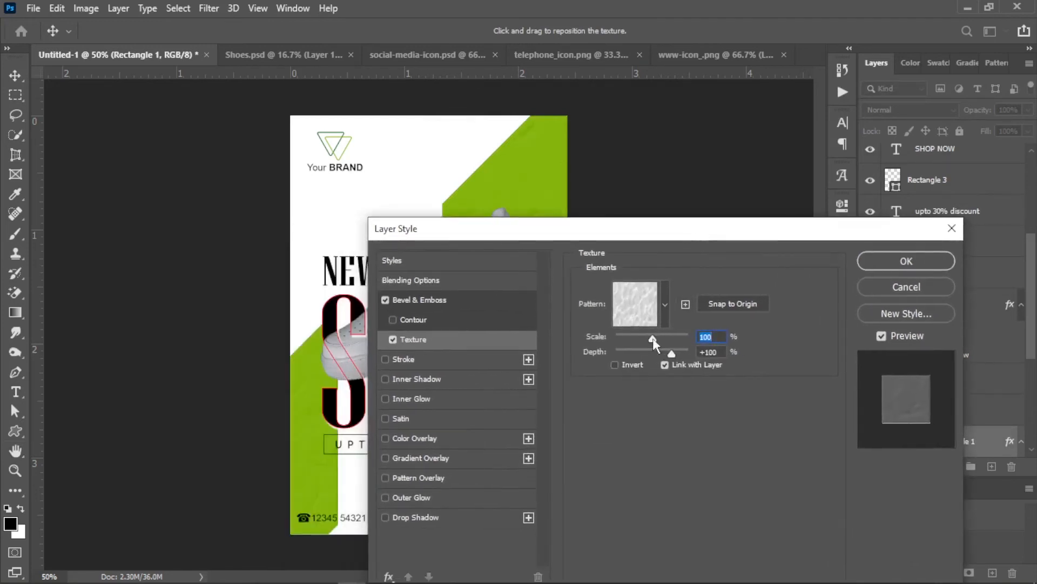
drag(676, 354, 676, 354)
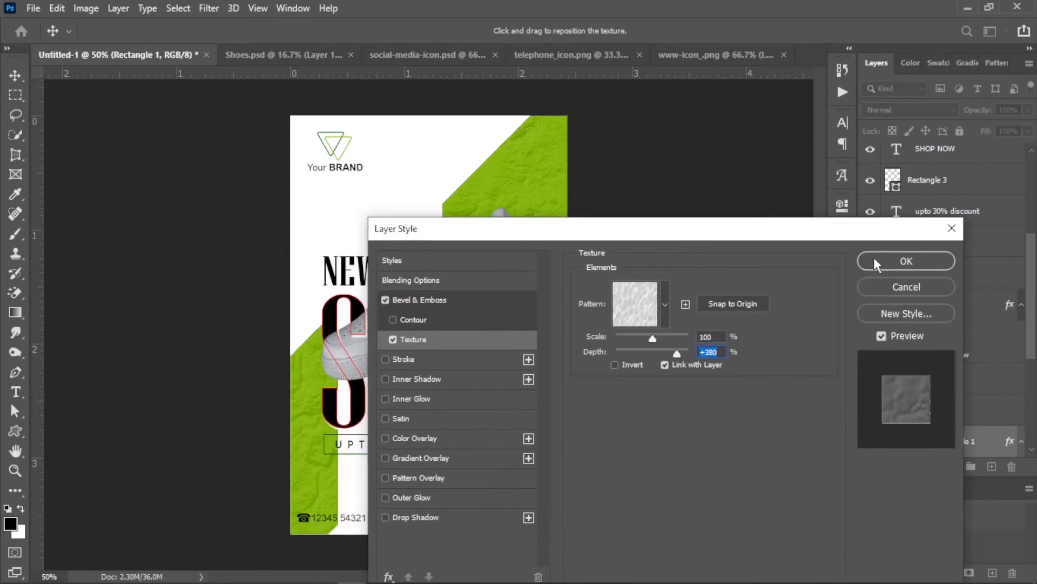
click(905, 264)
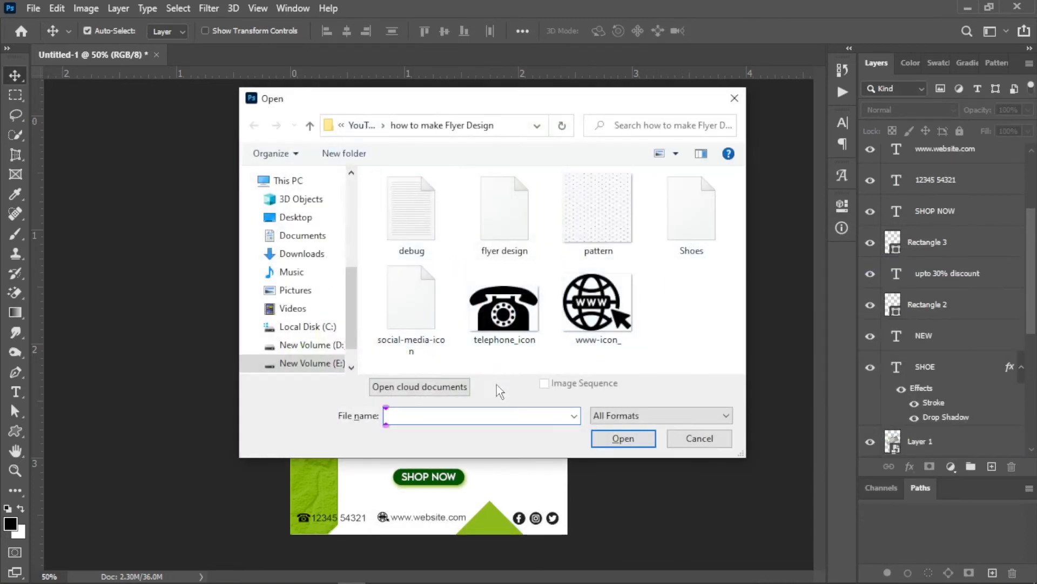
Bring the pattern image into the flyer and scale it to 16.99% width and 23.70% height to cover the canvas.
double_click(597, 211)
drag(113, 59, 493, 211)
key(ctrl+t)
right_click(394, 238)
click(427, 249)
drag(666, 108, 476, 262)
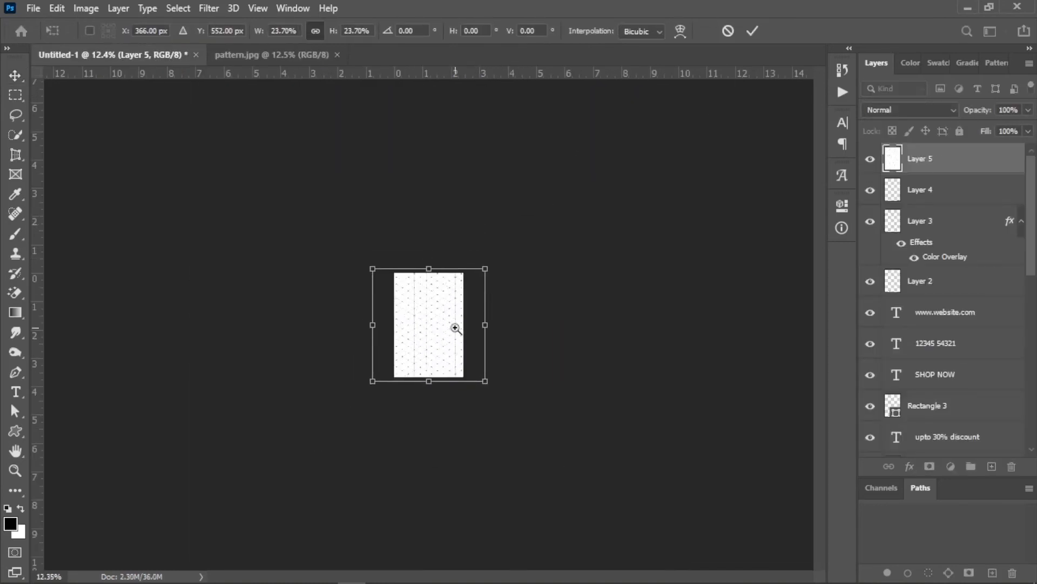
ctrl+click(463, 324)
drag(547, 312, 509, 349)
click(753, 31)
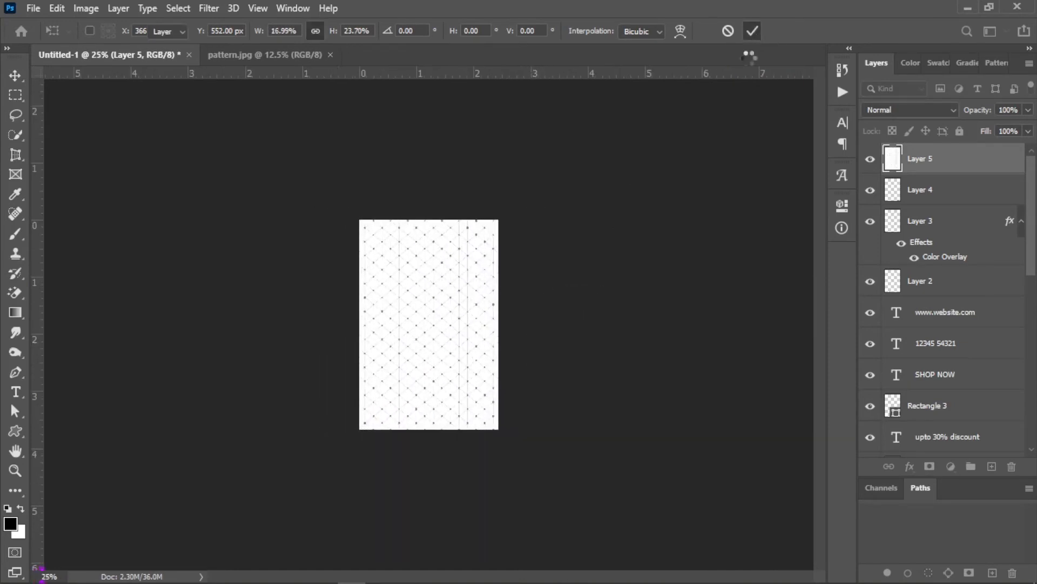
Apply the pattern's scaling and move its layer down the stack to sit directly above the Background layer.
drag(919, 159, 909, 369)
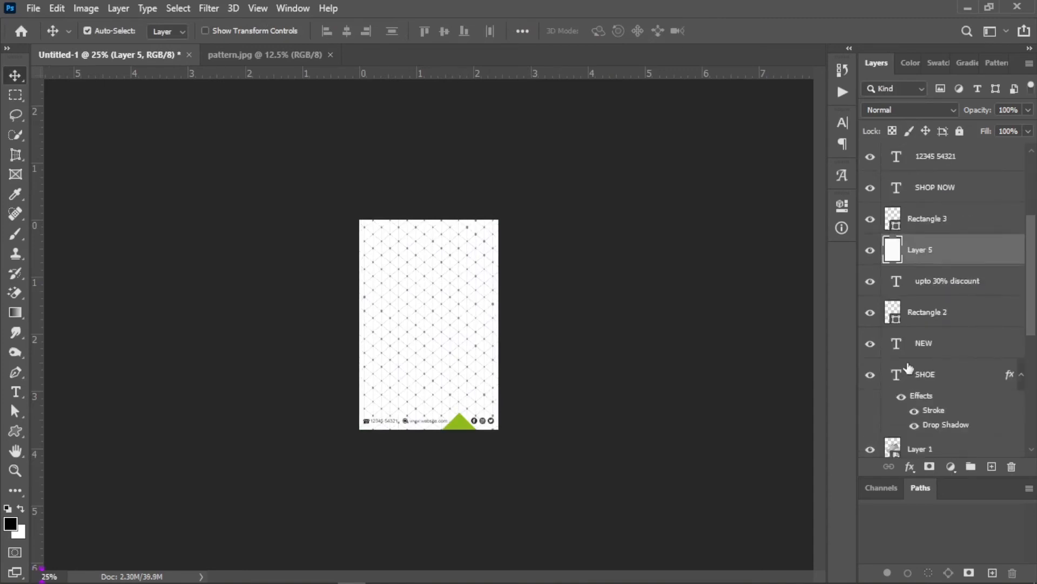
scroll(908, 324, down, 2)
drag(892, 193, 898, 435)
scroll(901, 429, down, 5)
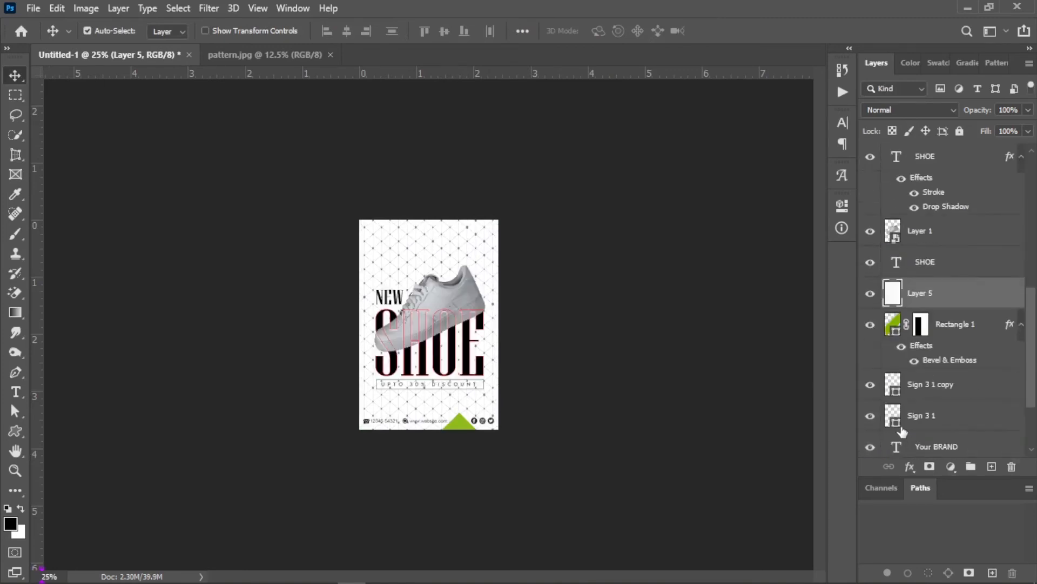
drag(893, 204, 897, 415)
ctrl+click(483, 306)
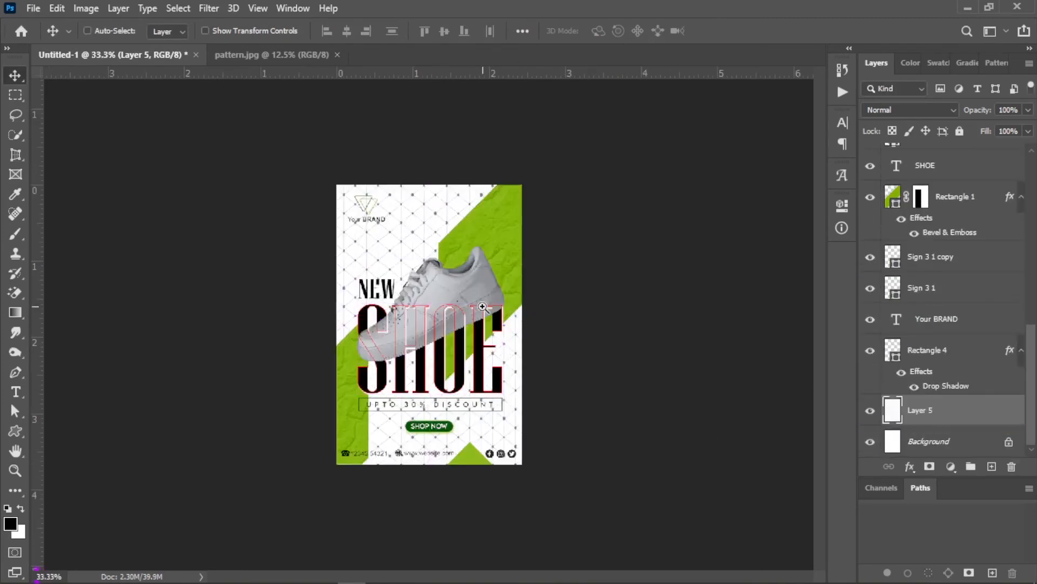
Lower the pattern layer's opacity to 19%.
drag(982, 110, 968, 146)
drag(920, 253, 919, 253)
click(653, 278)
ctrl+click(456, 311)
ctrl+right_click(394, 257)
click(411, 264)
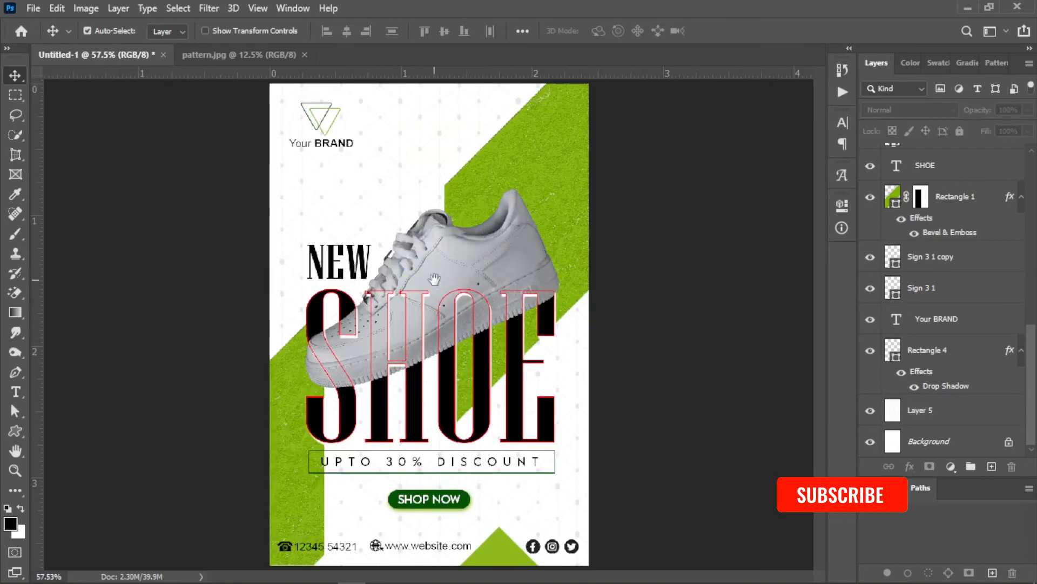
right_click(360, 200)
click(390, 207)
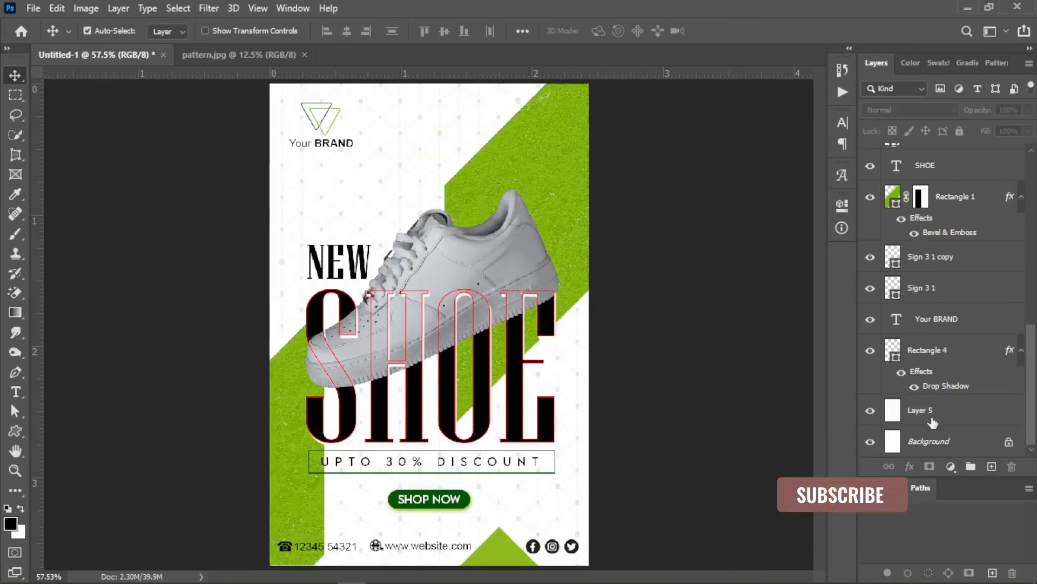
Create a new layer above the pattern and paint one soft white brush dab above the sneaker.
click(15, 233)
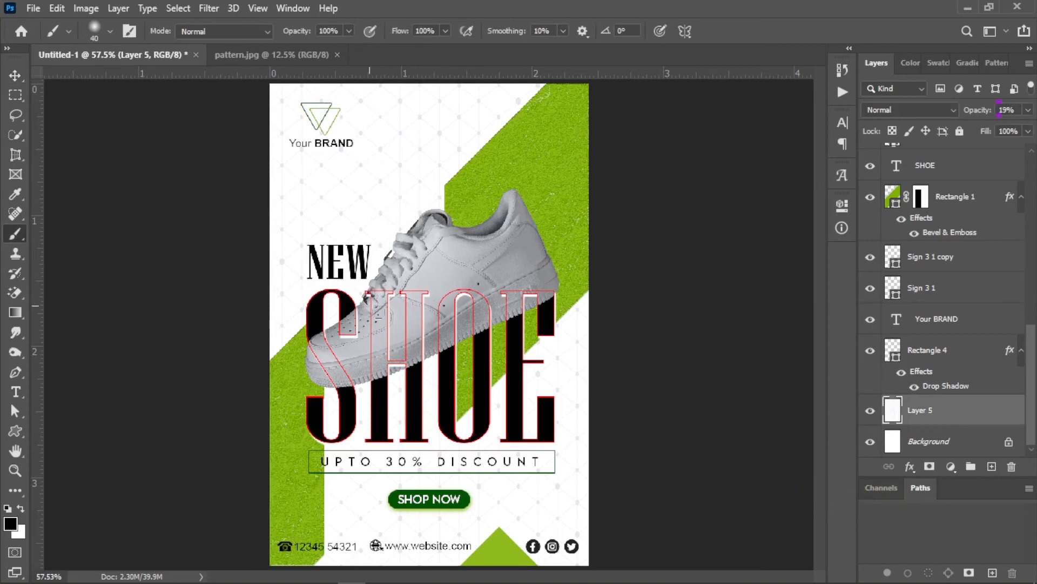
alt+click(414, 317)
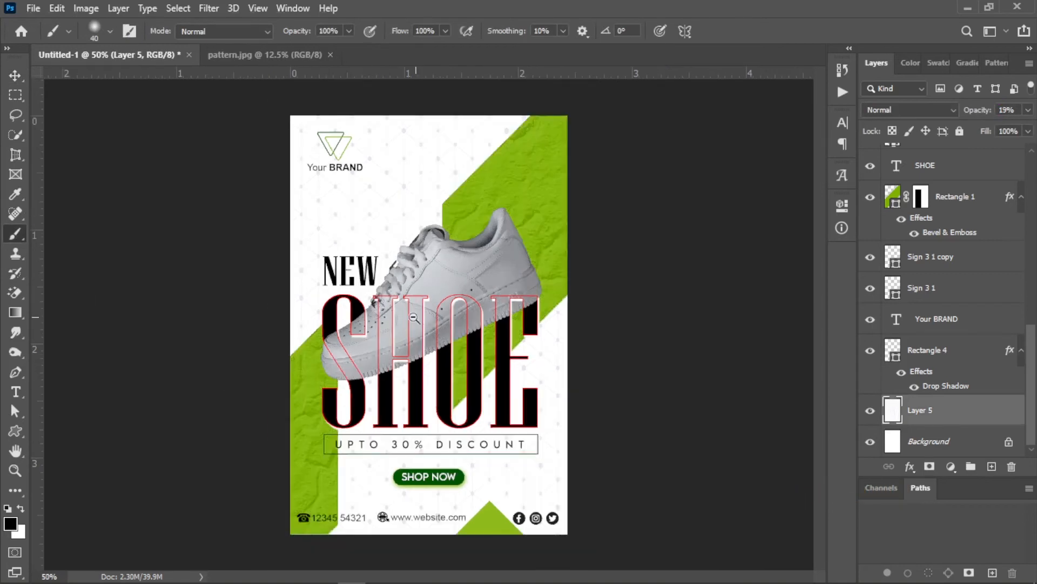
click(22, 511)
click(990, 467)
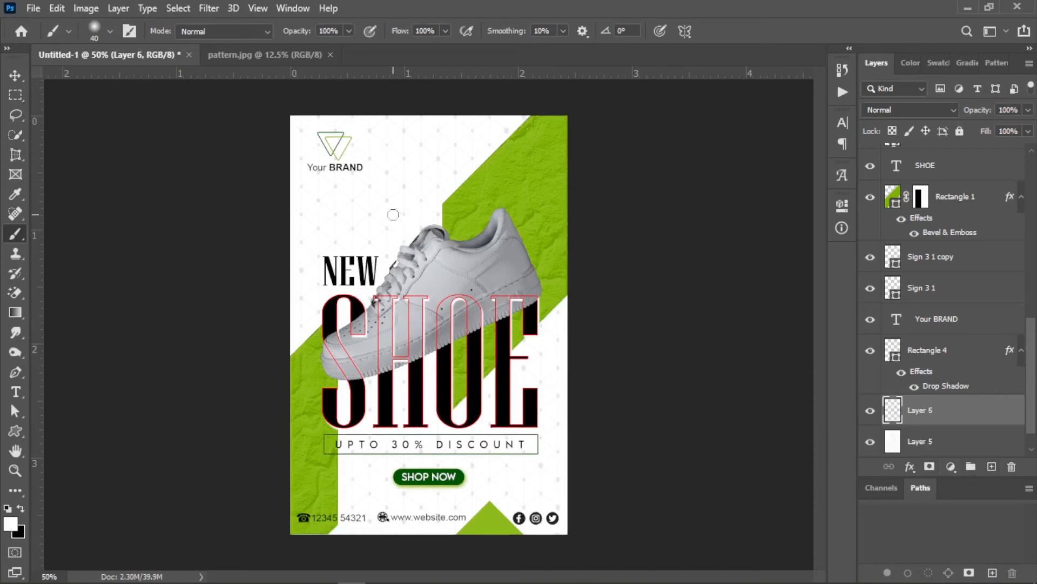
Scale the white dab to about 2206% and centre it over the flyer to soften the pattern's middle.
key(ctrl+t)
drag(408, 224, 620, 416)
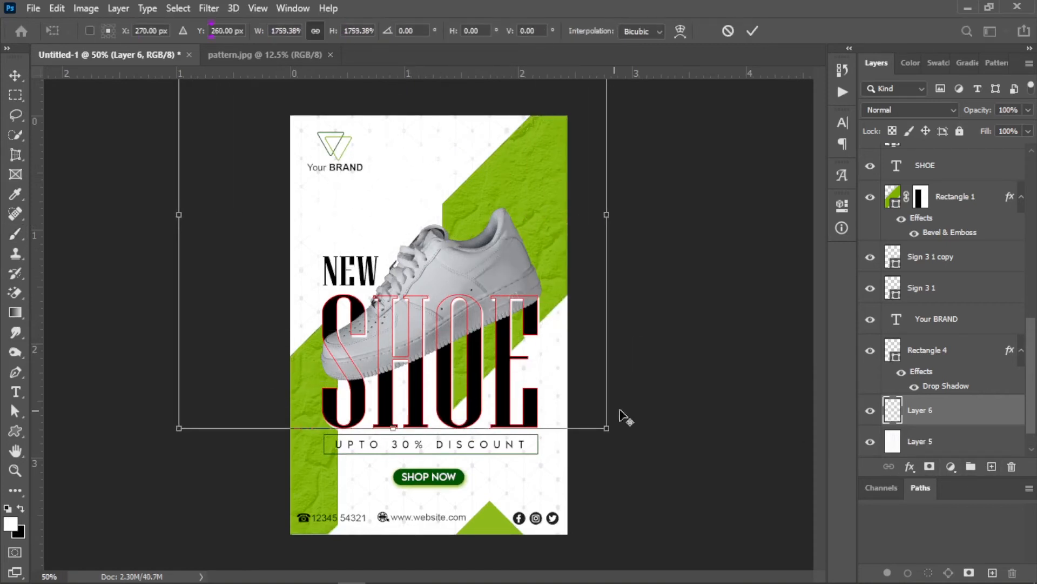
drag(488, 280, 511, 399)
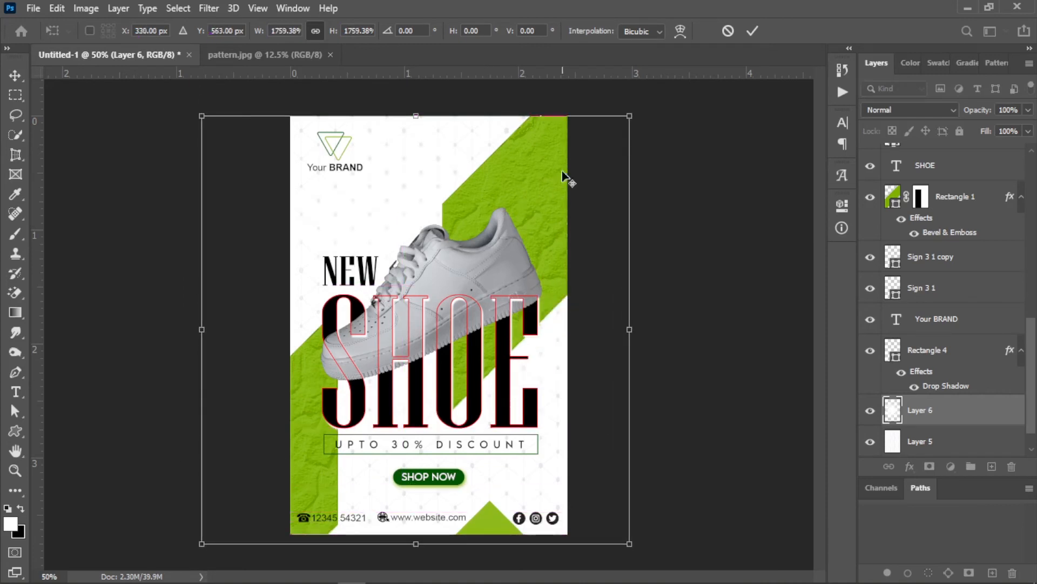
drag(625, 111, 684, 52)
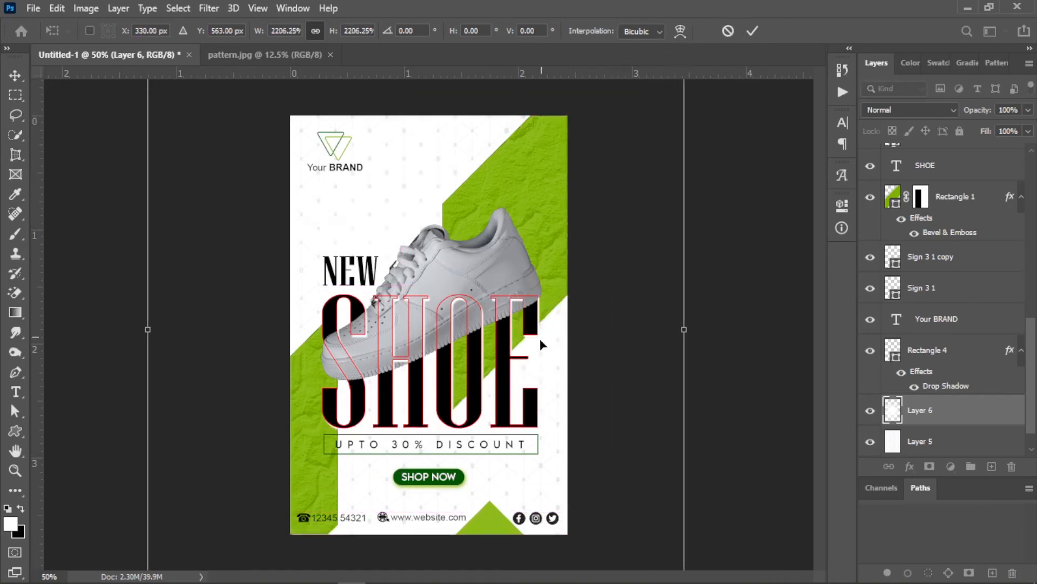
mouse_move(540, 338)
mouse_down()
mouse_move(524, 356)
mouse_move(532, 359)
mouse_up()
key(Return)
key(b)
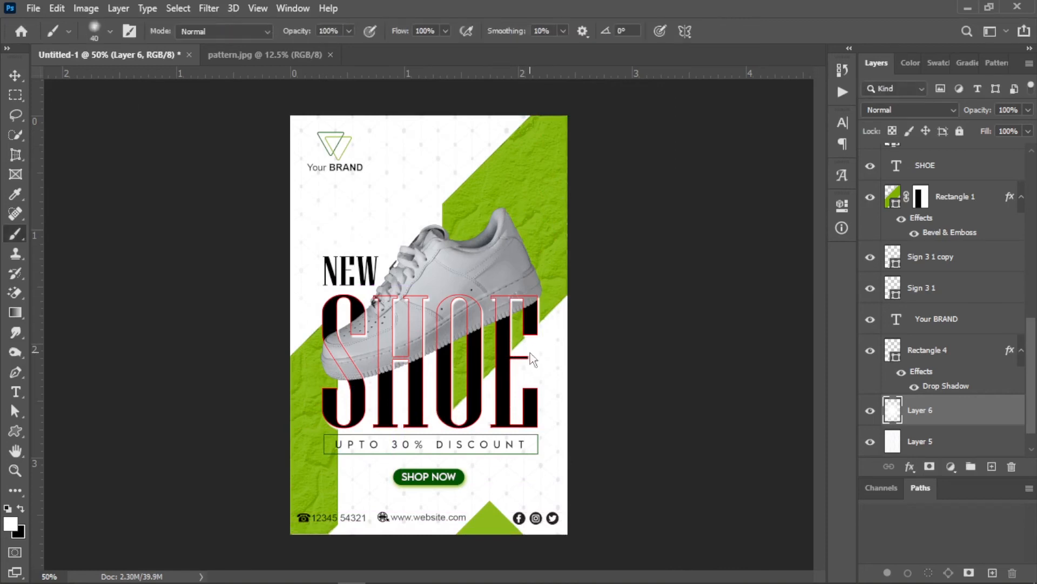
Review the softened background pattern across the whole flyer.
key(v)
ctrl+right_click(400, 356)
click(426, 364)
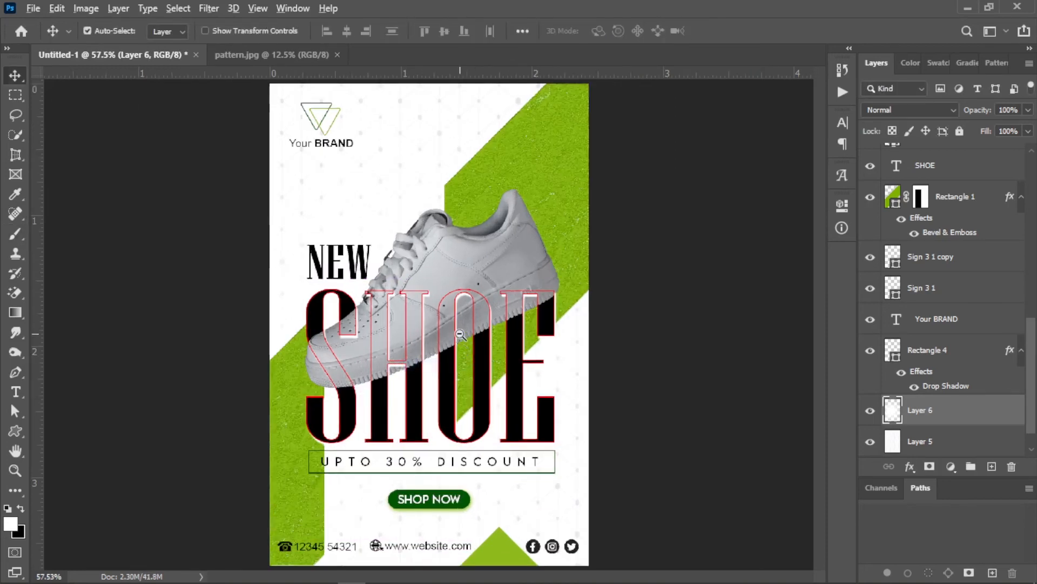
key(ctrl+minus)
ctrl+click(526, 293)
ctrl+right_click(426, 311)
click(443, 325)
ctrl+click(638, 263)
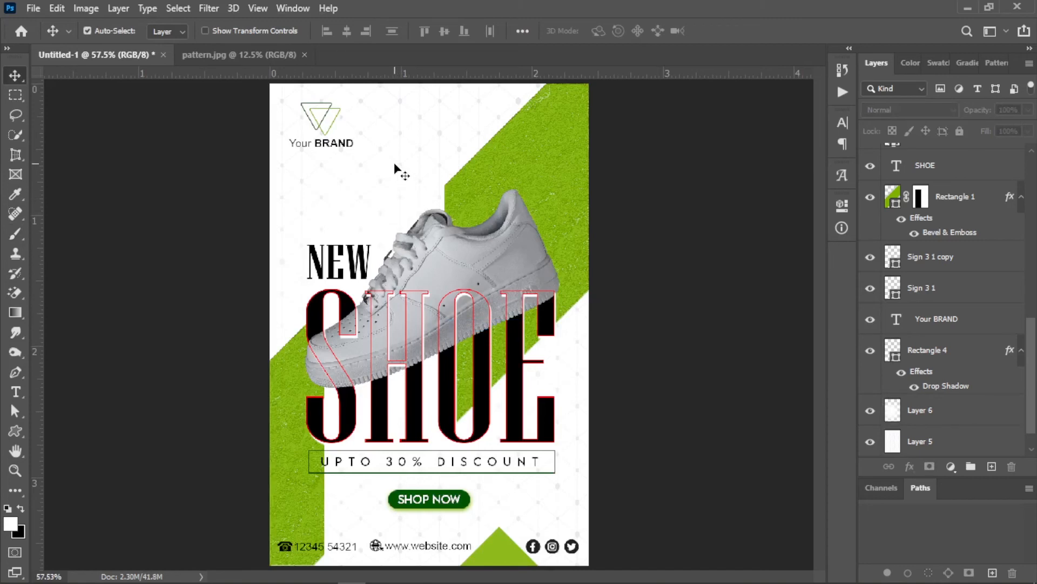
Draw a circle of about 16 px between the logo and the green band and fill it with black.
click(20, 434)
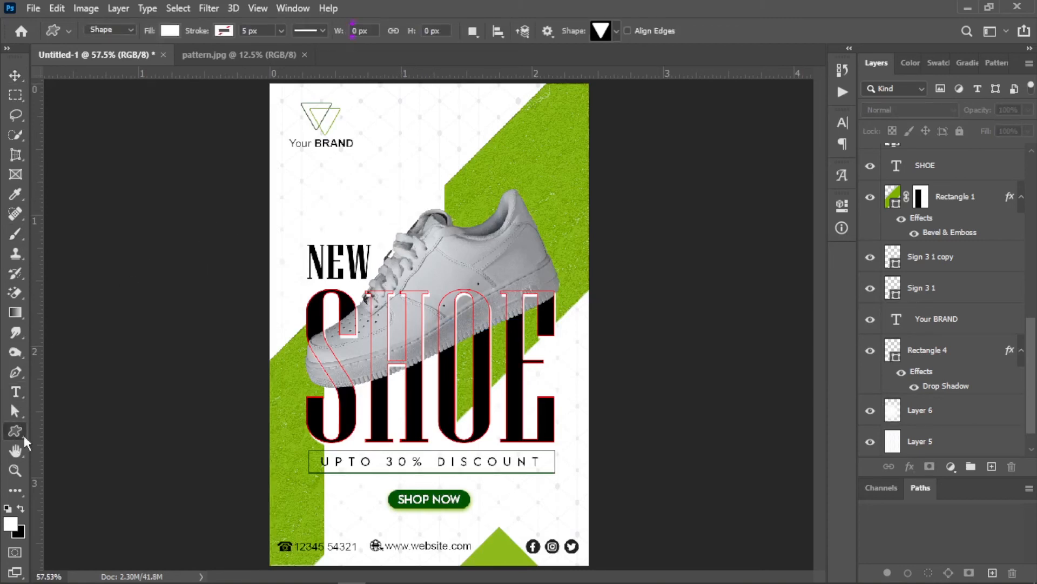
click(69, 461)
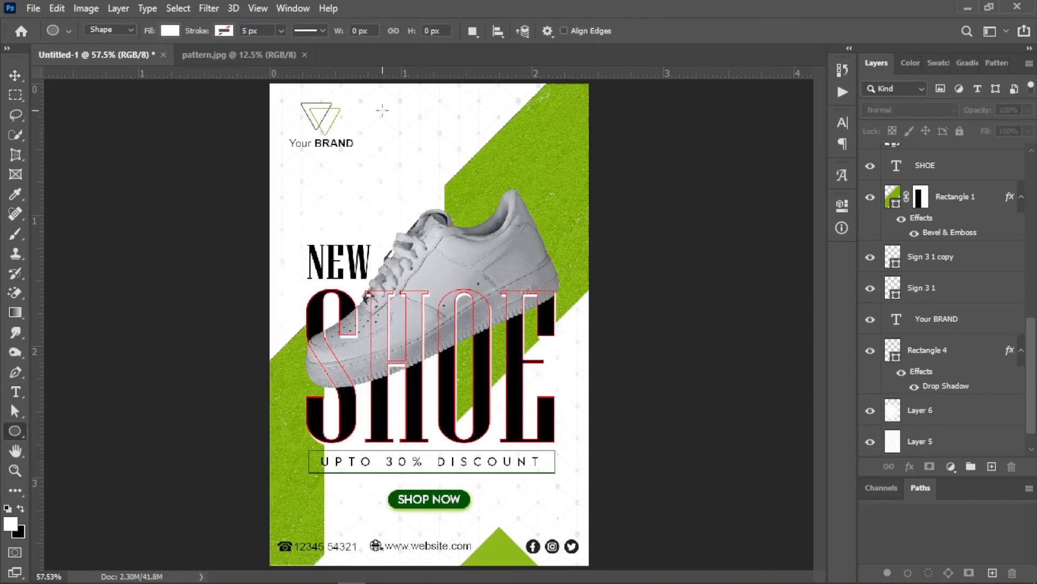
drag(389, 109, 395, 114)
click(169, 31)
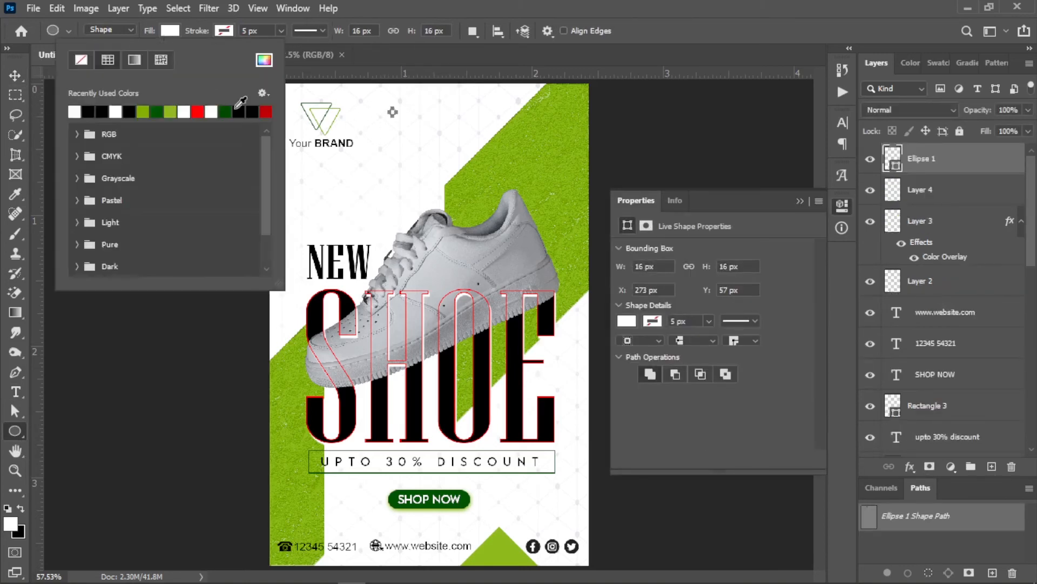
click(245, 111)
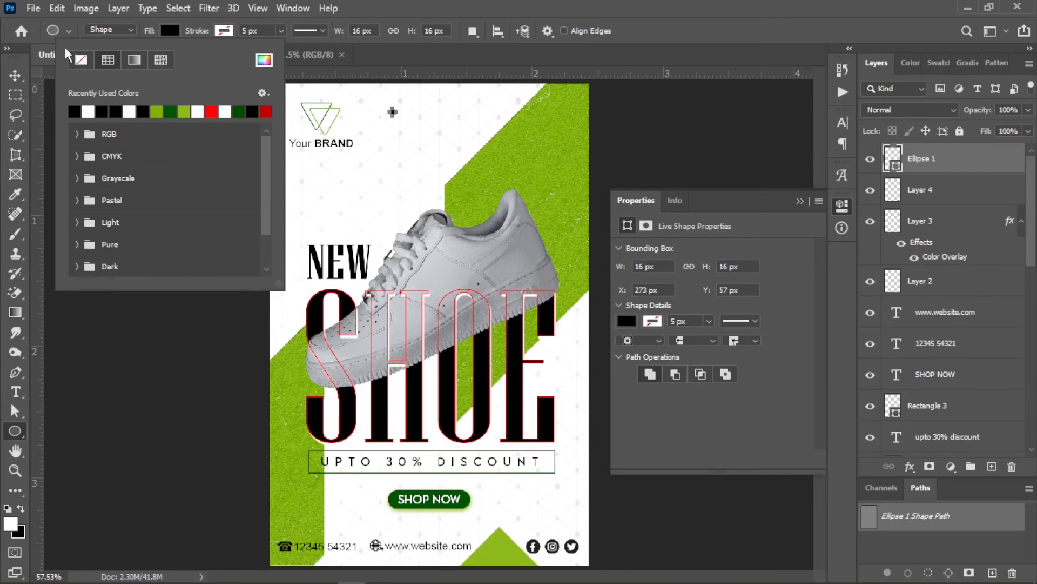
Duplicate the black circle five times to the right to form a horizontal row of six dots.
click(15, 76)
ctrl+click(420, 103)
ctrl+click(419, 104)
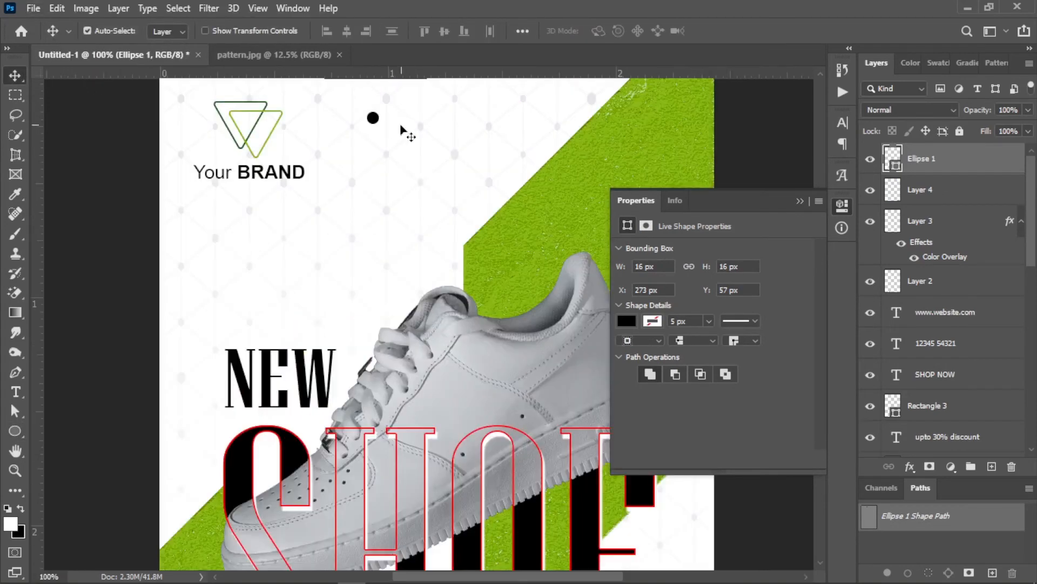
drag(373, 119, 448, 118)
drag(447, 118, 539, 119)
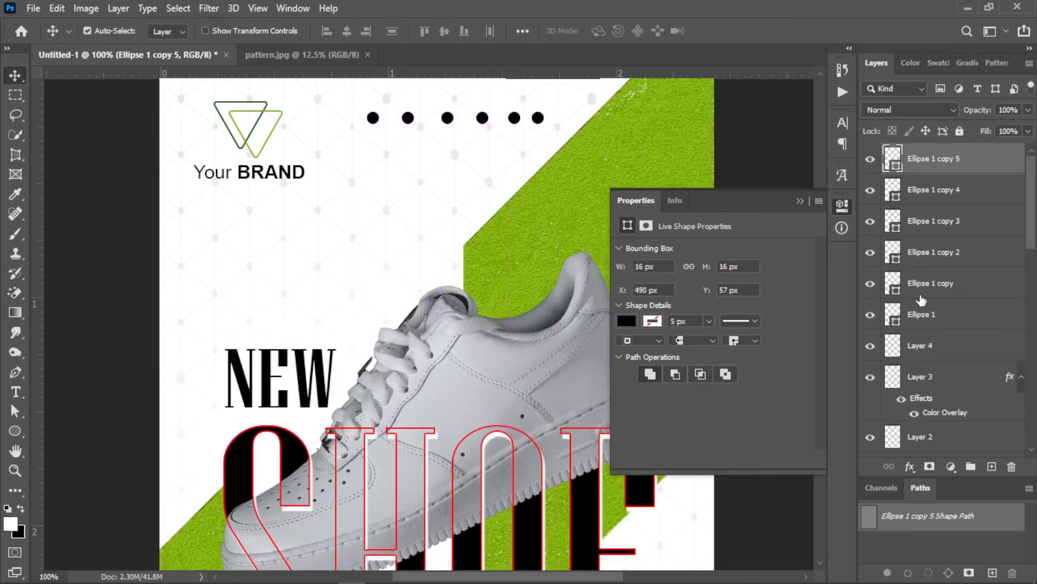
Distribute the six dots evenly across the row and merge them into one shape layer.
shift+click(918, 295)
shift+click(917, 306)
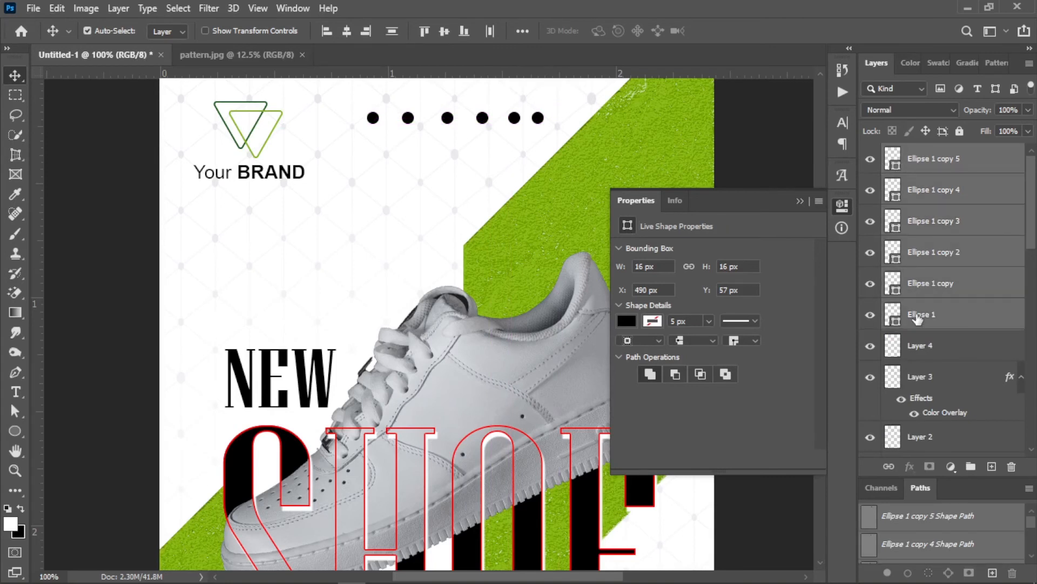
click(522, 30)
click(568, 119)
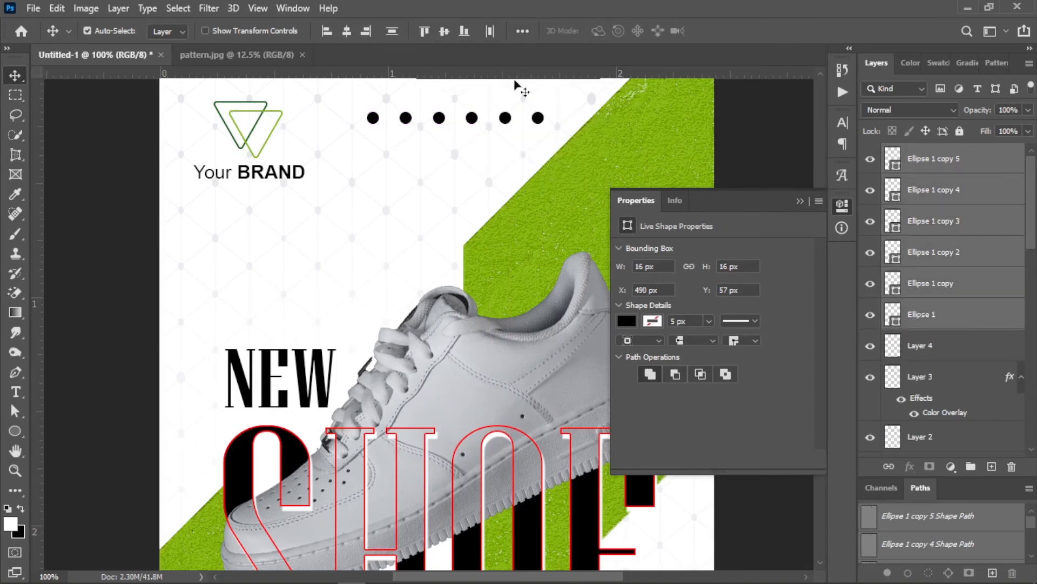
key(ctrl+e)
Duplicate the dot row twice downward to make three stacked rows.
drag(471, 118, 472, 178)
key(Up)
key(Up)
Distribute the three dot rows evenly by their vertical centres and merge them into one layer.
shift+click(472, 143)
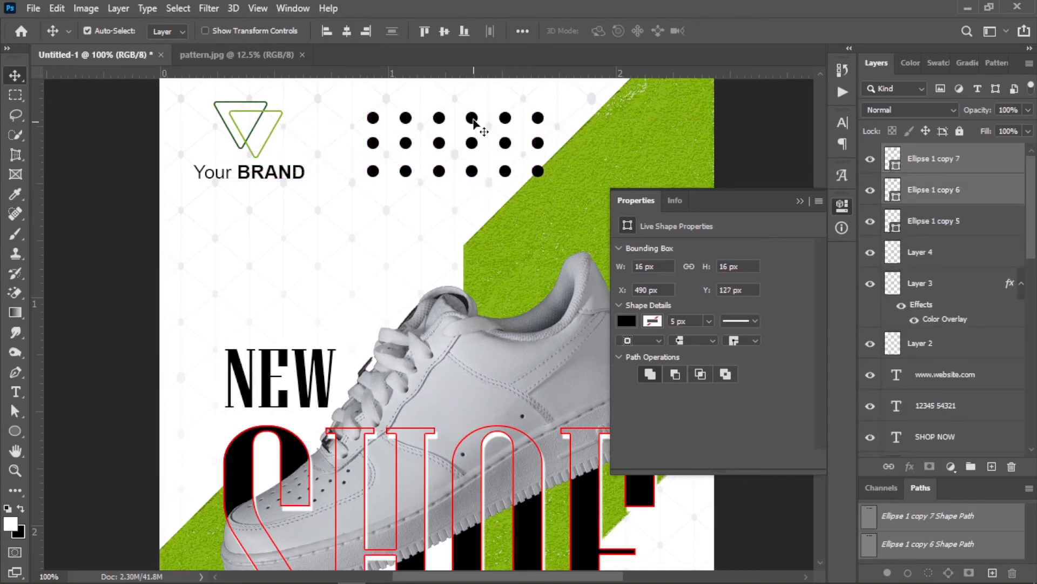
shift+click(472, 118)
click(522, 31)
click(476, 120)
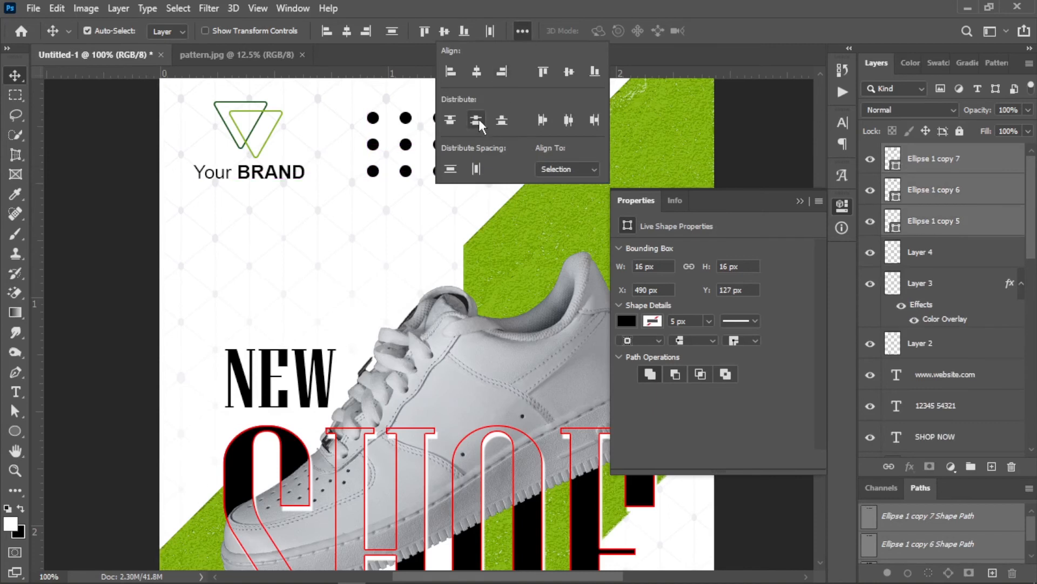
click(522, 31)
key(ctrl+e)
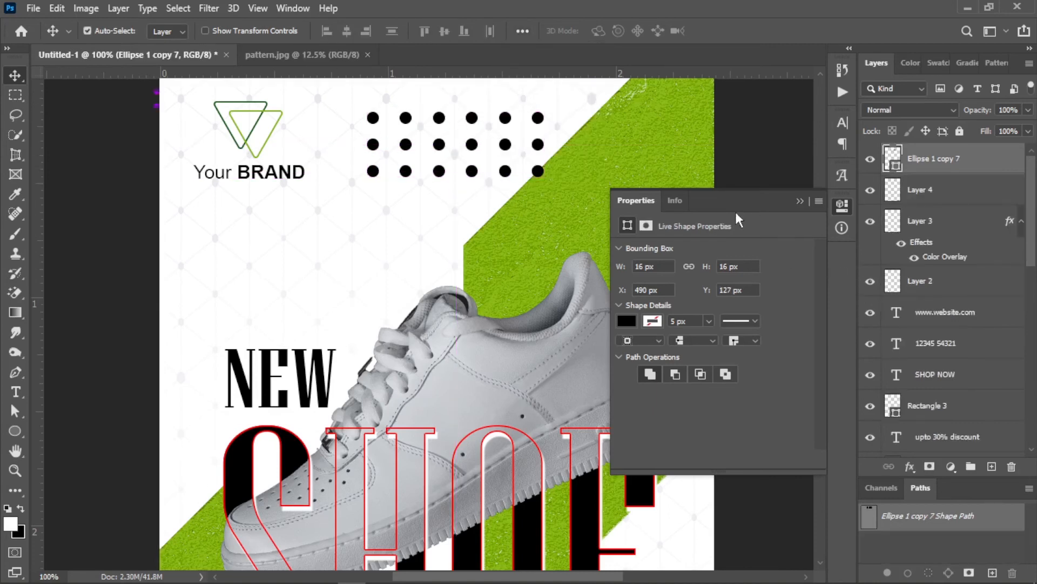
Scale down the dot grid and position it over the upper end of the green band, near the flyer's right corner.
drag(537, 145, 661, 139)
key(ctrl+t)
drag(489, 172, 566, 144)
drag(653, 135, 626, 128)
key(Return)
right_click(608, 222)
click(622, 227)
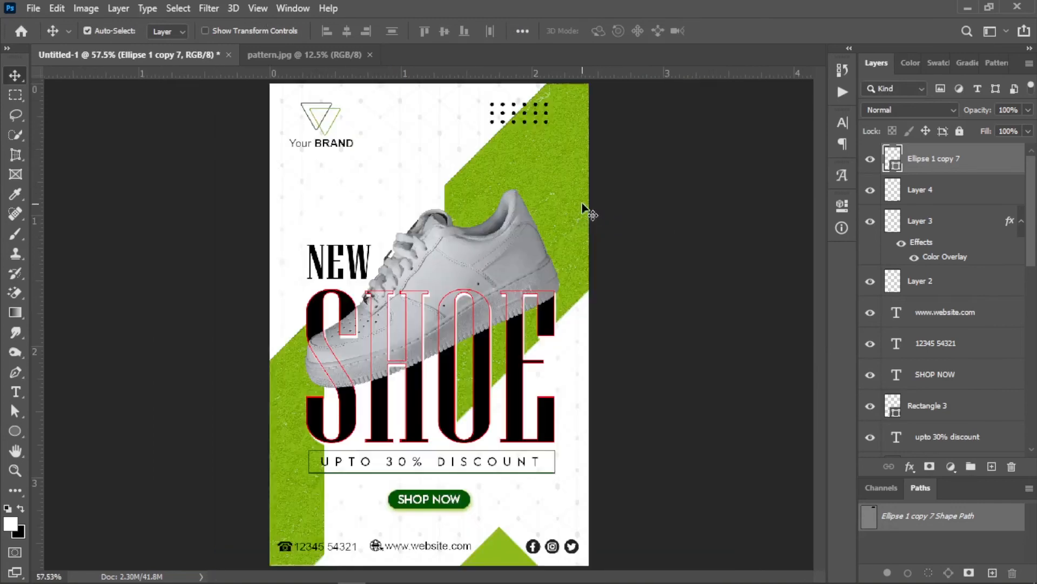
key(shift+Right)
key(shift+Right)
key(shift+Right)
key(shift+Right)
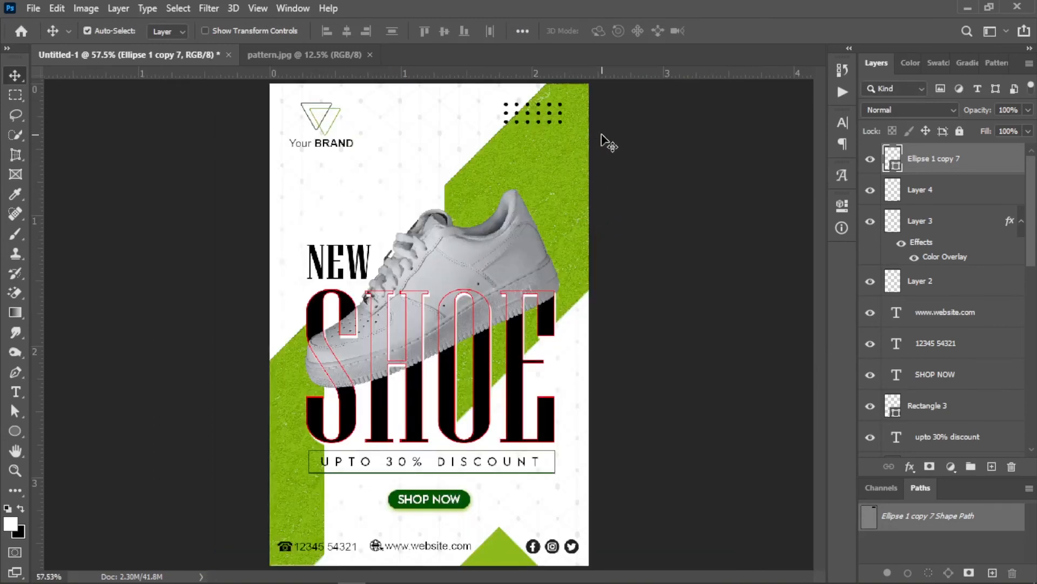
Duplicate the dot grid to the flyer's lower left edge and rotate the copy 90° clockwise.
drag(552, 119, 282, 518)
key(ctrl+t)
right_click(299, 188)
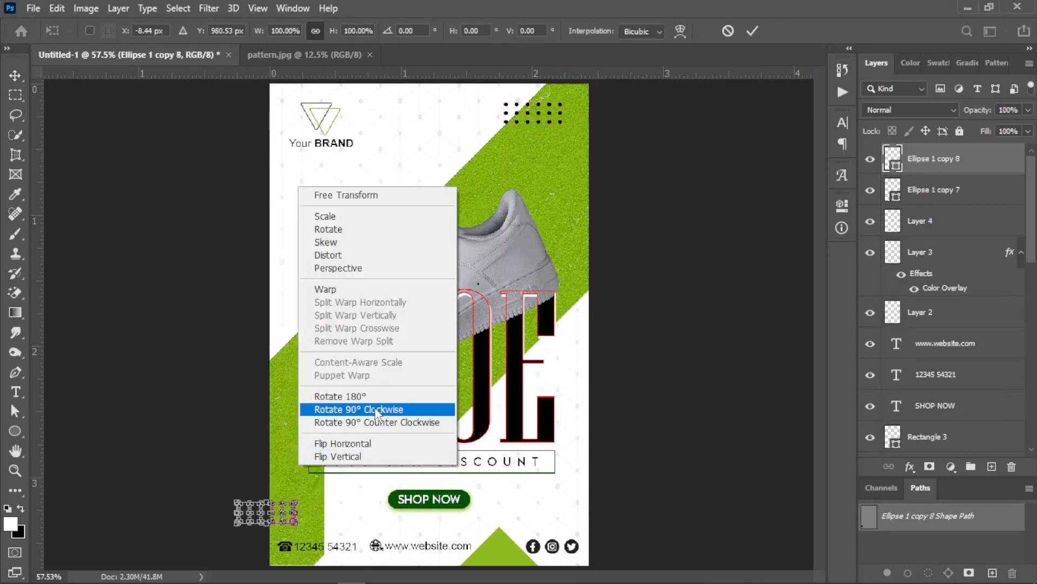
click(359, 409)
key(Return)
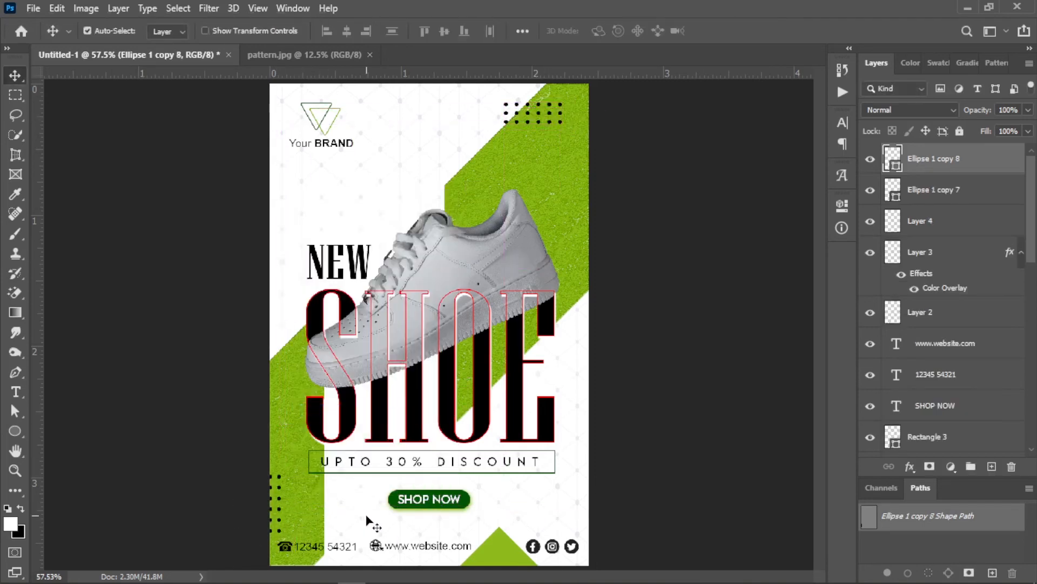
Nudge the rotated dot grid up and slightly right, above the phone number on the green band.
key(Up)
key(Up)
key(Up)
key(Up)
key(Up)
key(Up)
key(Up)
key(Up)
key(Up)
key(Up)
key(Up)
key(Up)
key(Up)
key(Up)
key(Up)
key(Up)
key(Up)
key(Up)
key(Up)
key(Up)
key(Right)
key(Right)
key(Right)
key(Right)
key(Right)
key(Right)
key(Right)
key(Right)
key(Right)
key(Right)
key(Right)
key(Right)
key(Right)
key(Right)
click(735, 442)
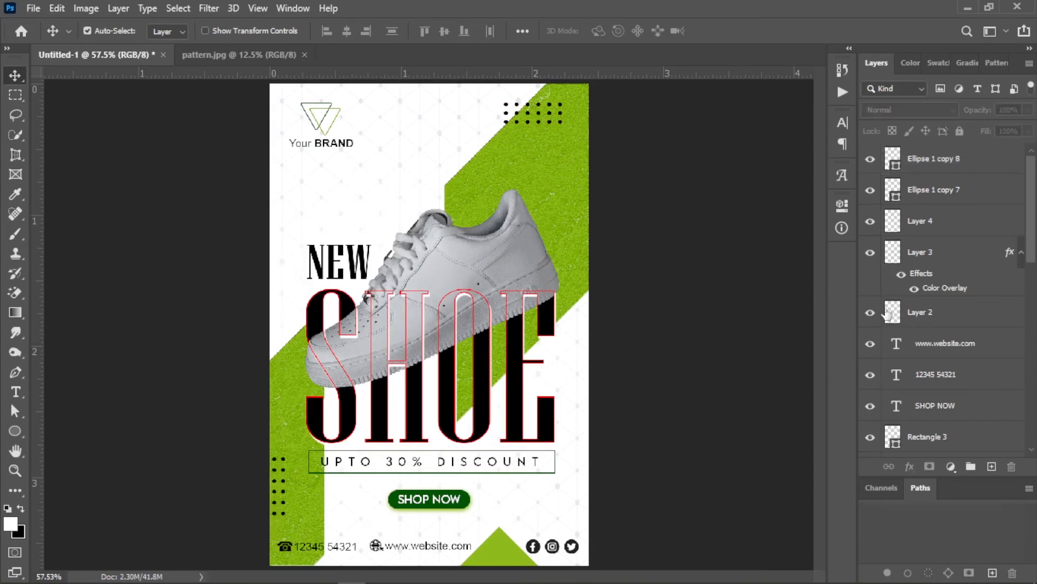
Change the rotated dot grid's fill colour to white (ffffff).
click(279, 492)
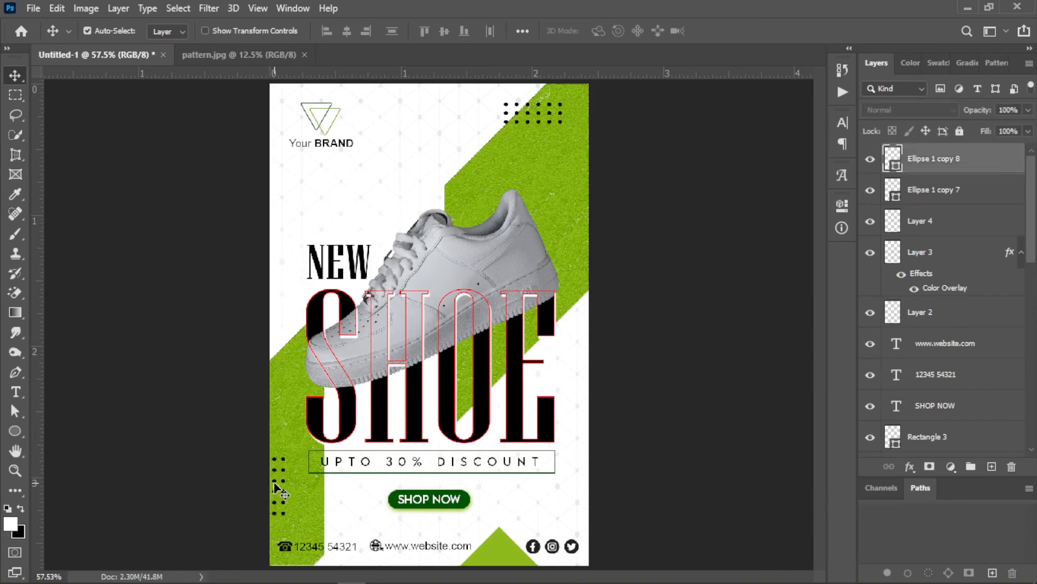
double_click(894, 163)
drag(686, 271, 514, 134)
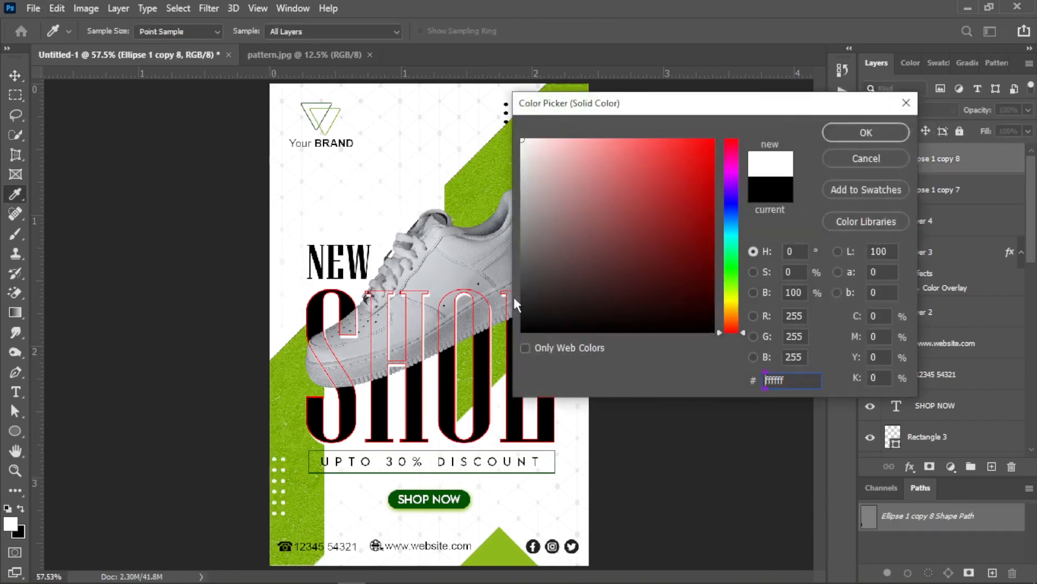
click(851, 139)
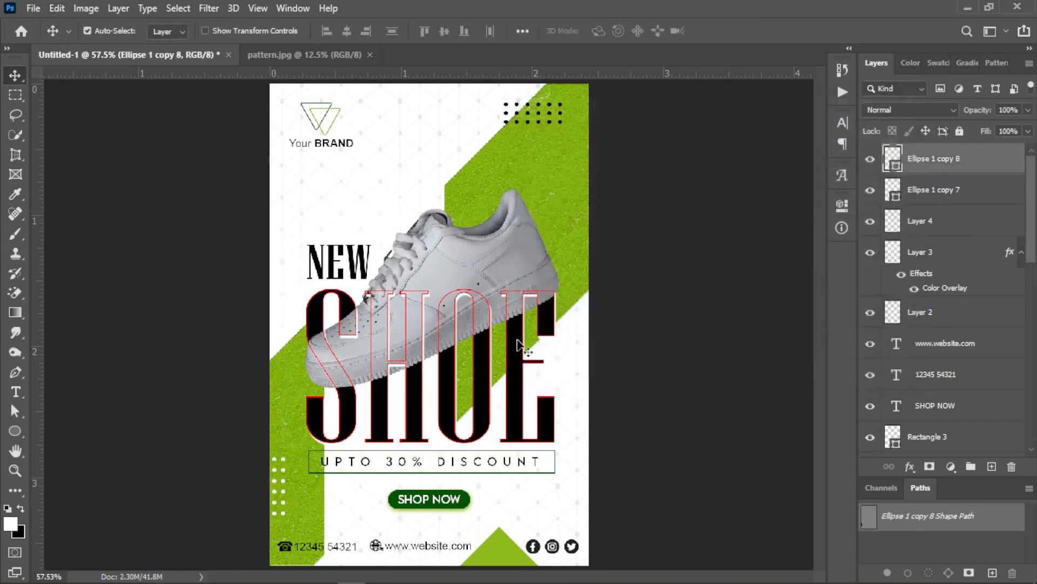
right_click(343, 383)
click(368, 392)
alt+click(508, 321)
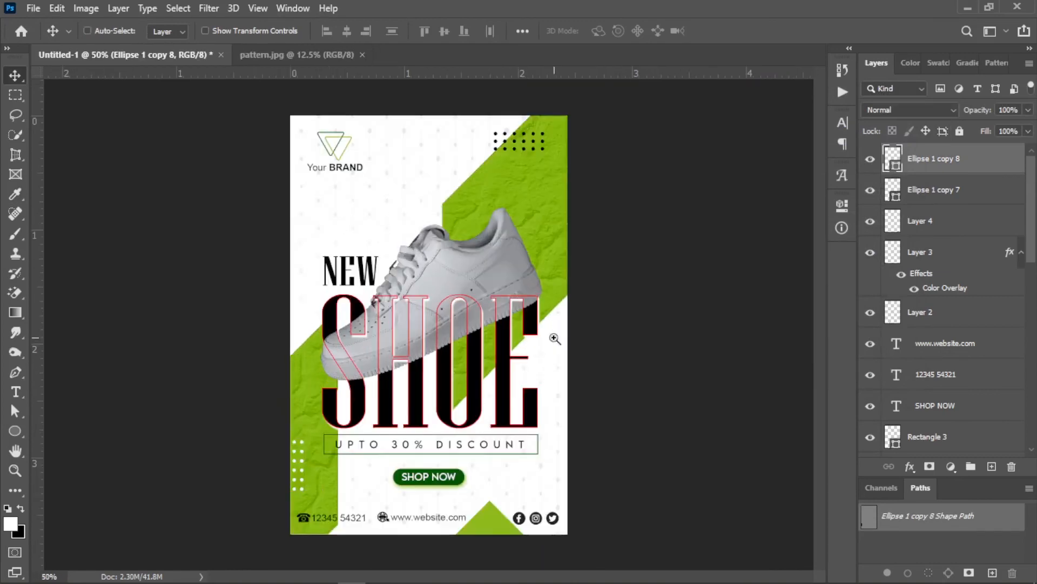
key(ctrl+0)
right_click(397, 286)
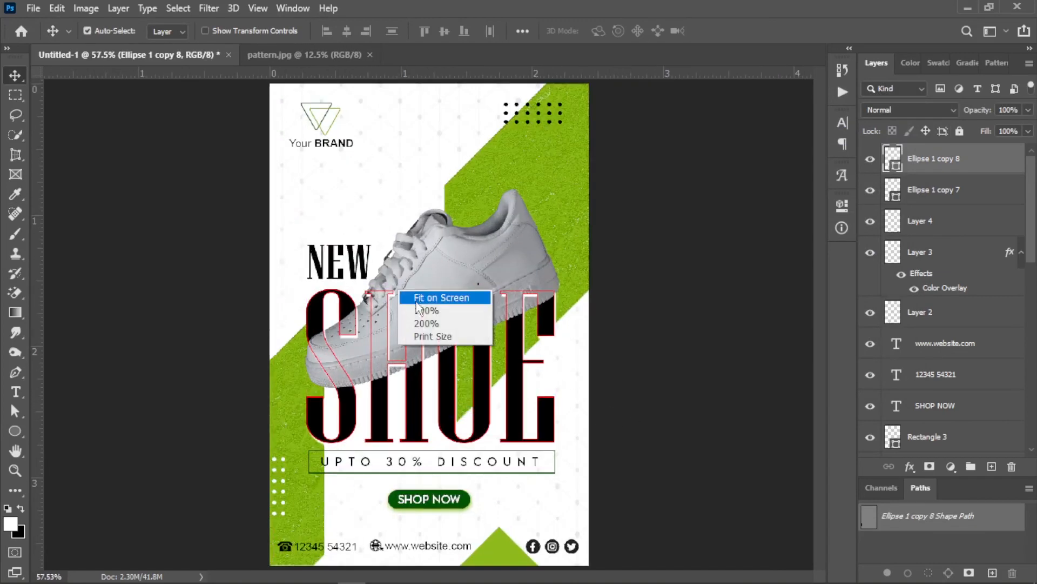
Add a new empty layer directly above Layer 6.
click(419, 294)
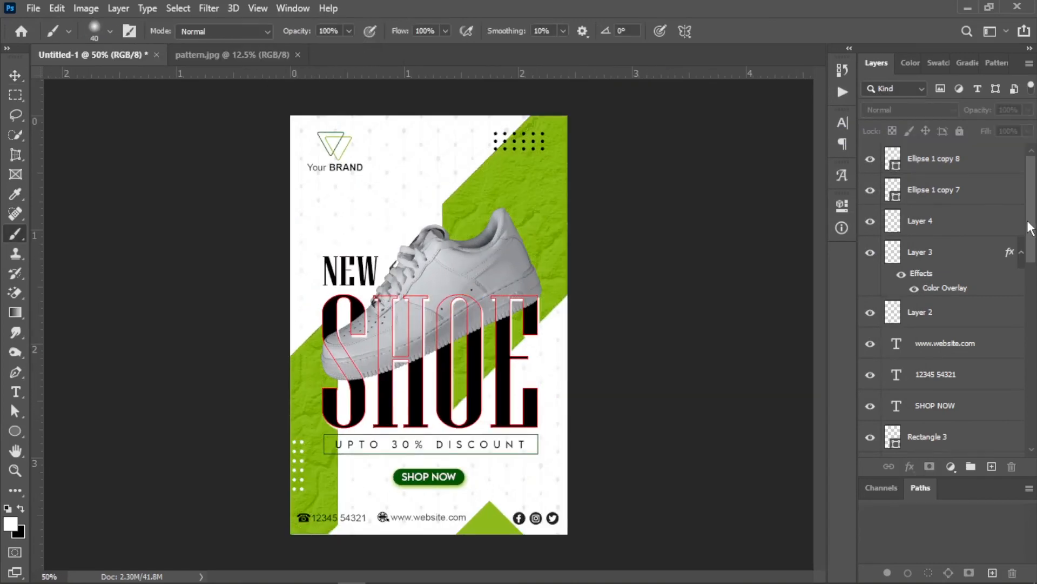
mouse_move(1032, 224)
mouse_down()
mouse_move(1034, 361)
mouse_move(1009, 437)
mouse_up()
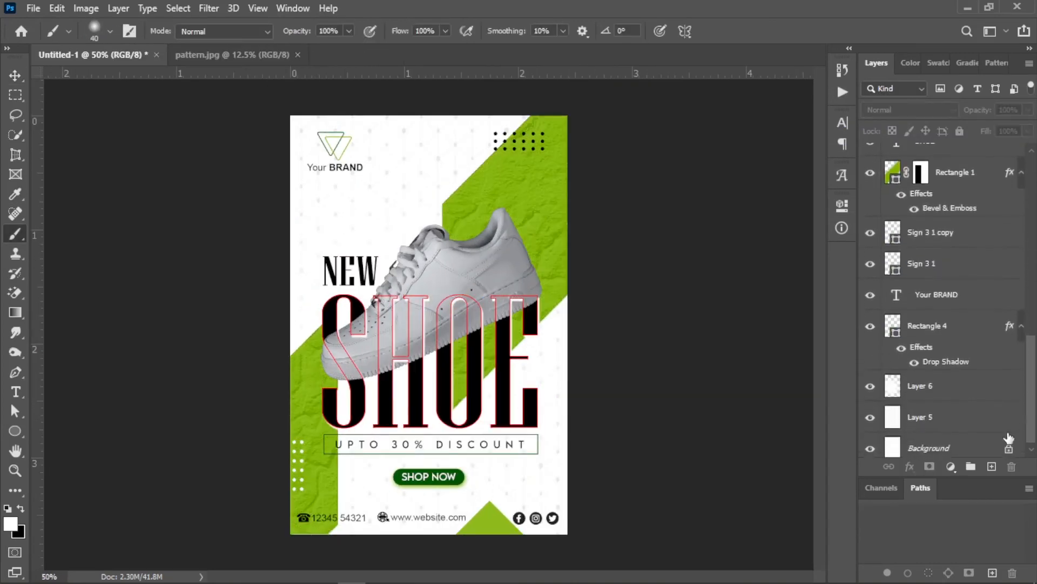
click(937, 399)
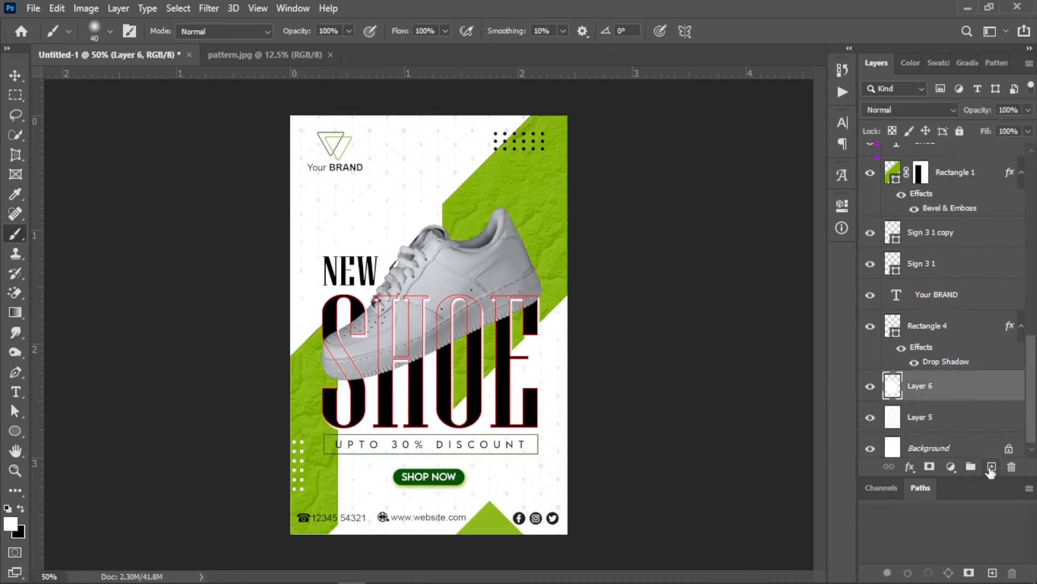
click(991, 468)
Choose the Scattered Leaves brush preset.
right_click(356, 218)
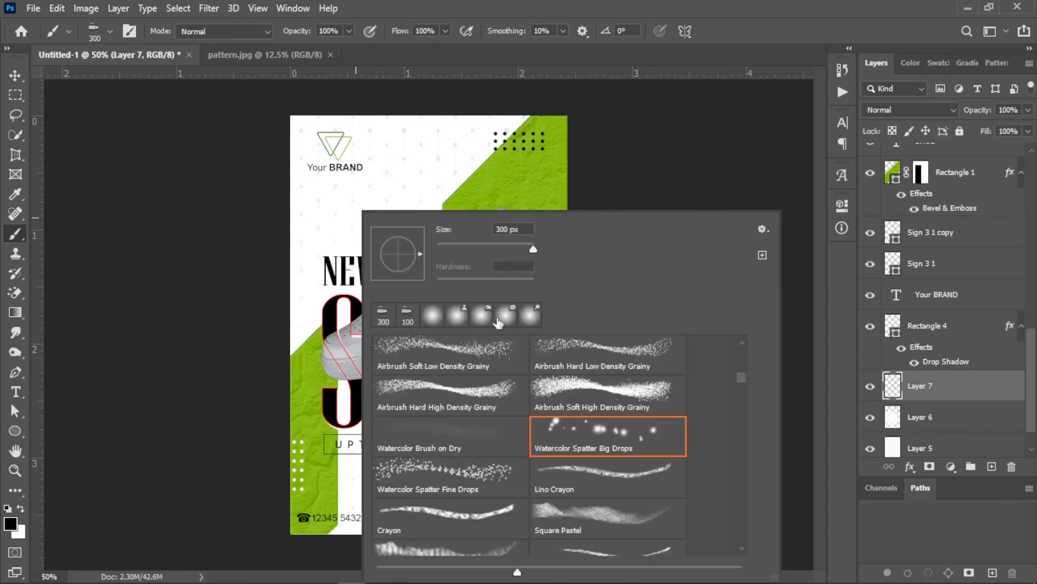
scroll(625, 444, down, 2)
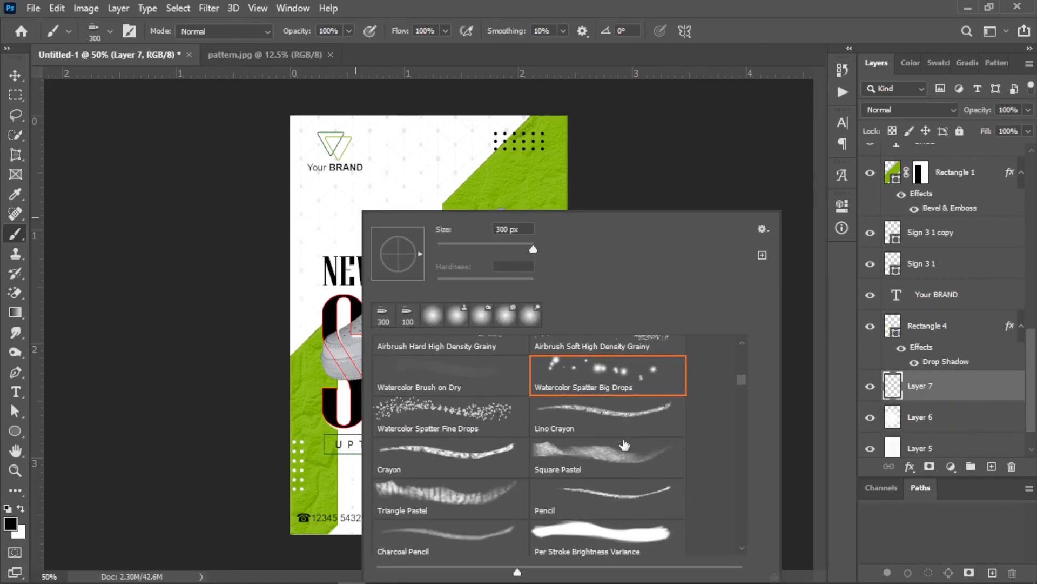
scroll(603, 461, down, 20)
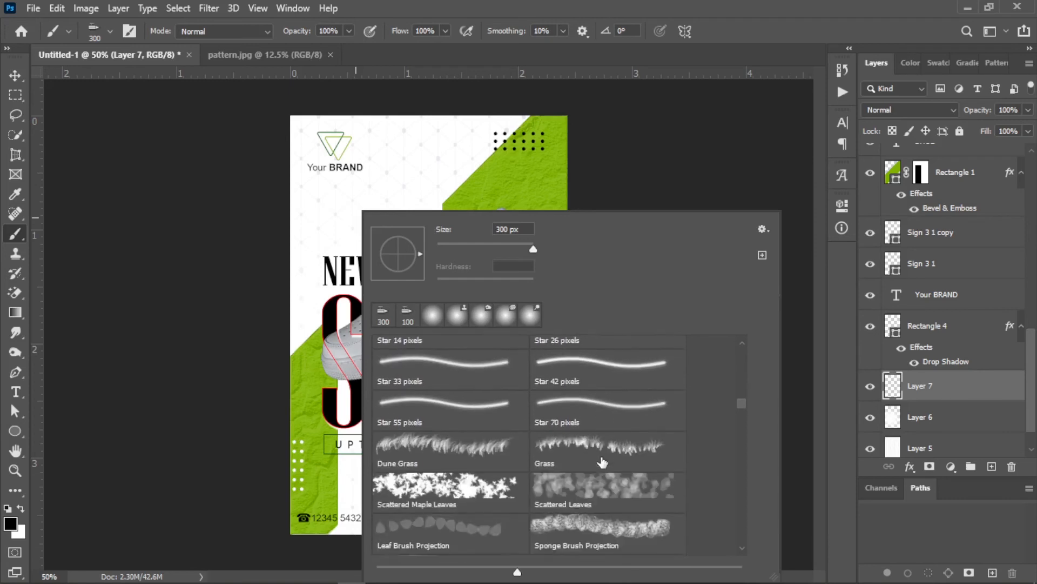
scroll(602, 461, down, 4)
scroll(603, 461, up, 2)
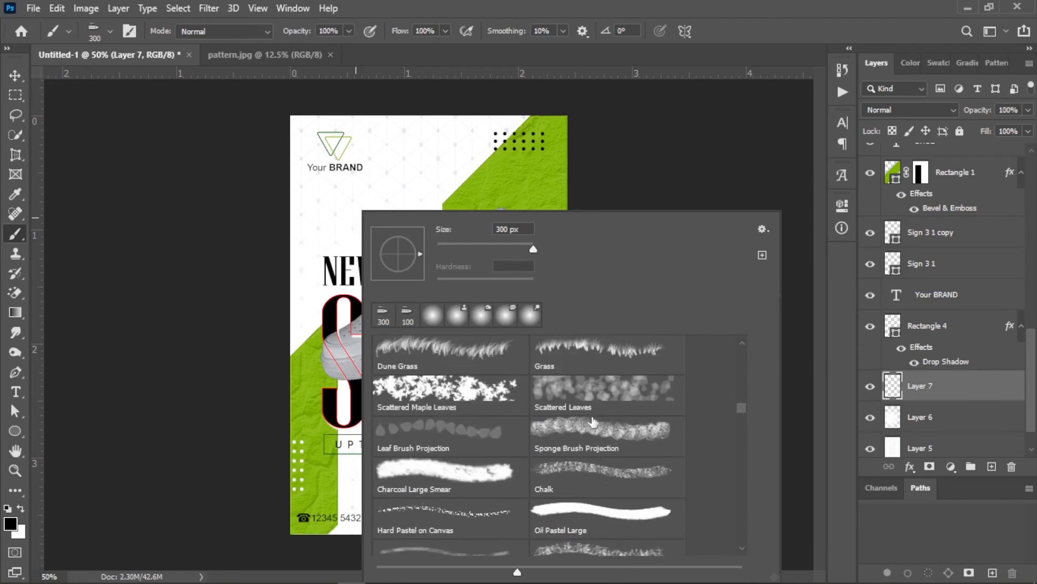
click(565, 387)
double_click(565, 388)
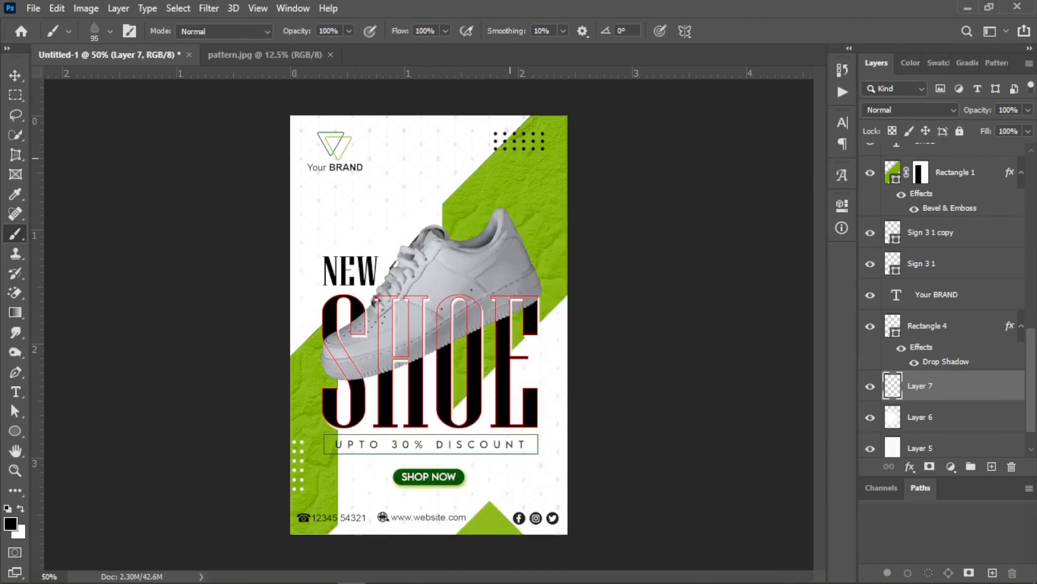
Sample the green of the band as the foreground colour and enlarge the brush to 200 px.
click(11, 523)
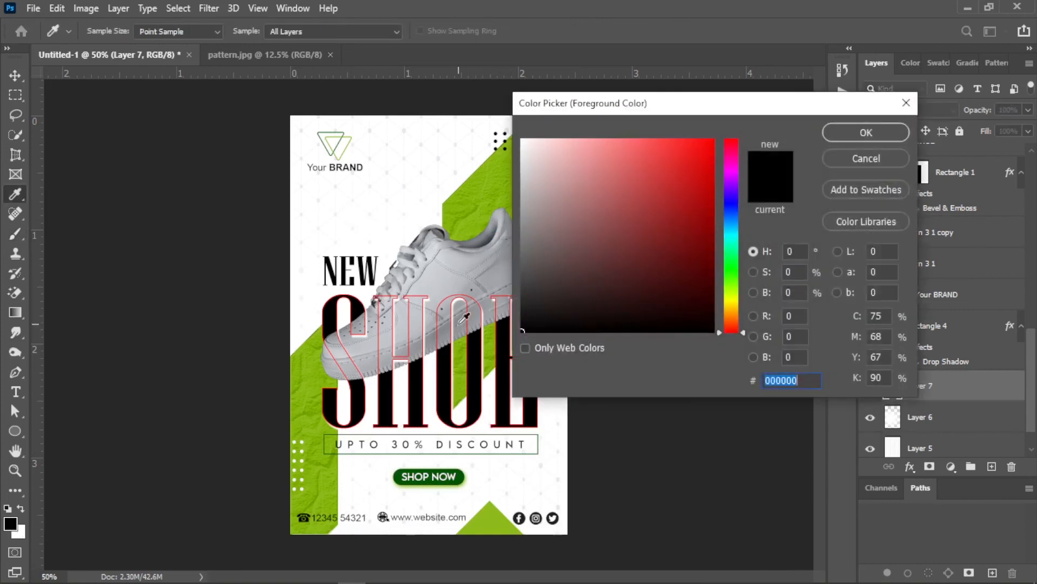
click(323, 380)
key(Return)
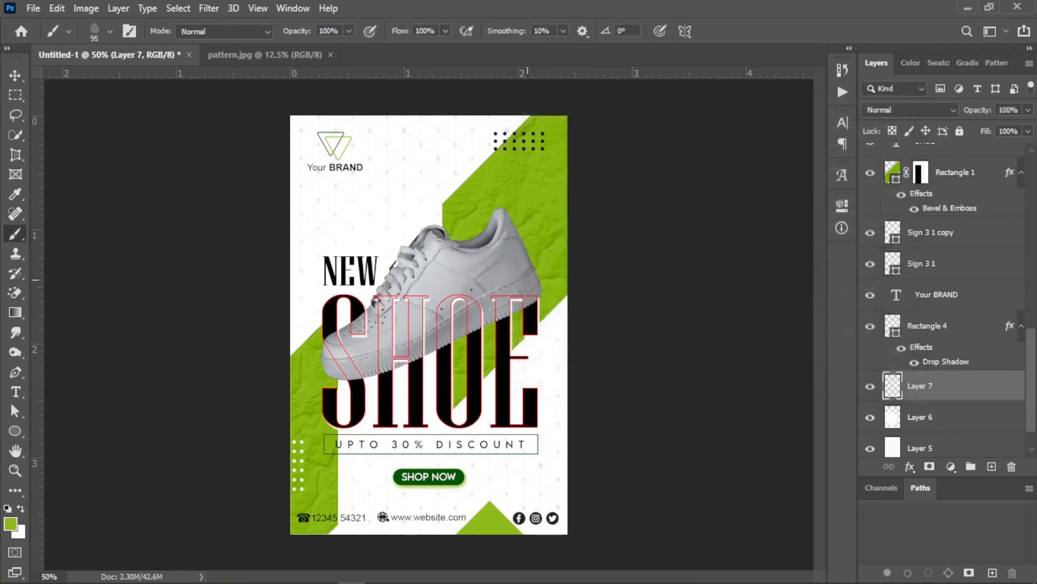
key(bracketright)
key(bracketright)
key(bracketright)
key(bracketright)
key(bracketright)
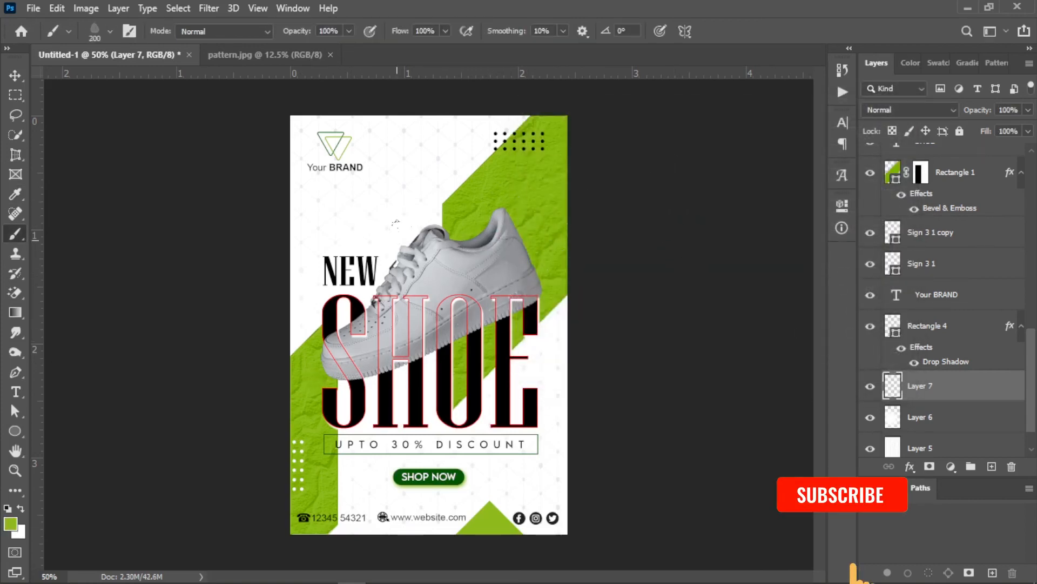
Stamp faint green leaves beside the logo, behind NEW, around the SHOP NOW button and above the social icons, undoing misplaced stamps.
click(390, 153)
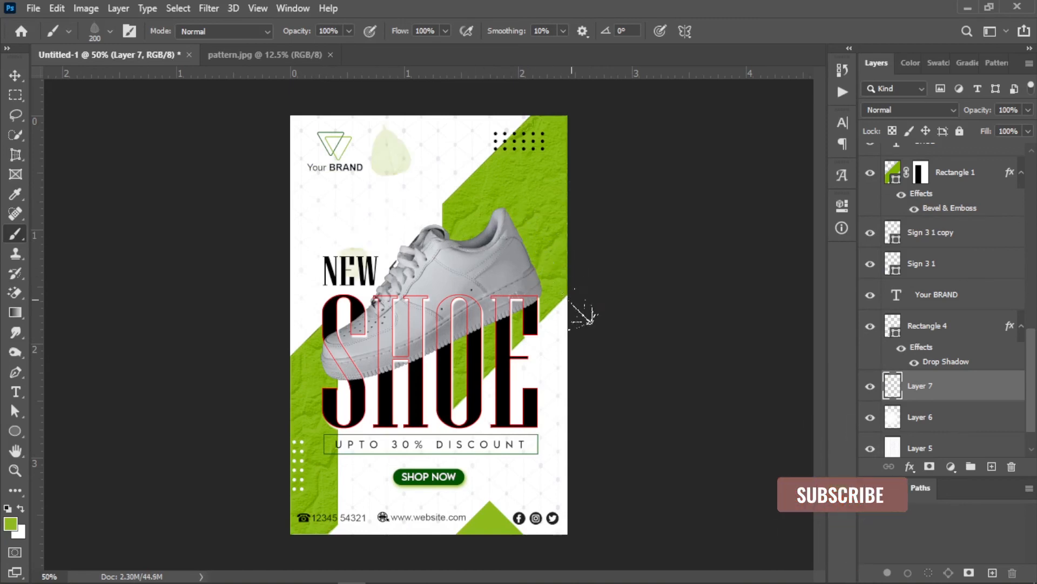
click(535, 474)
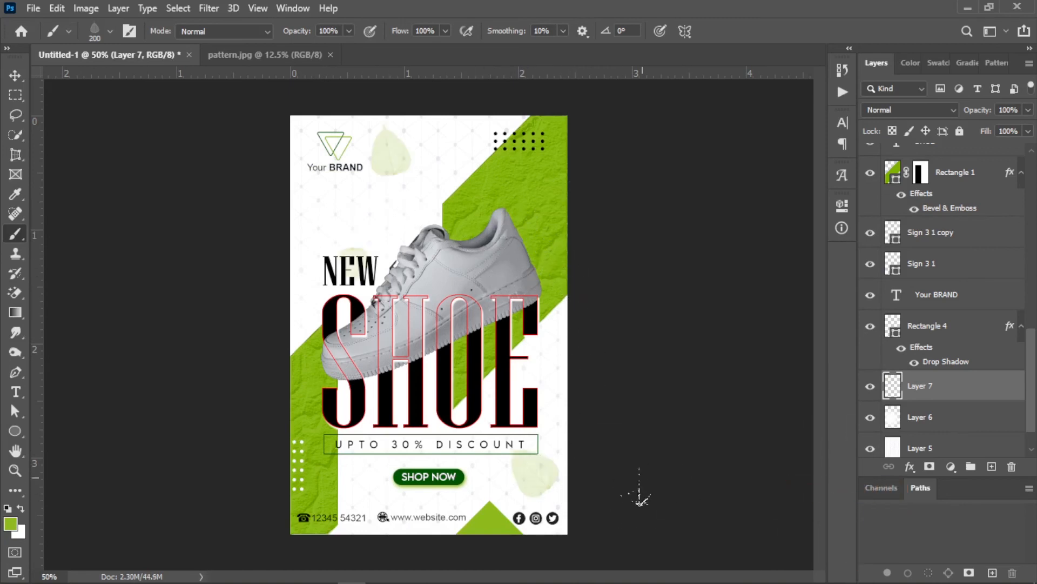
key(ctrl+z)
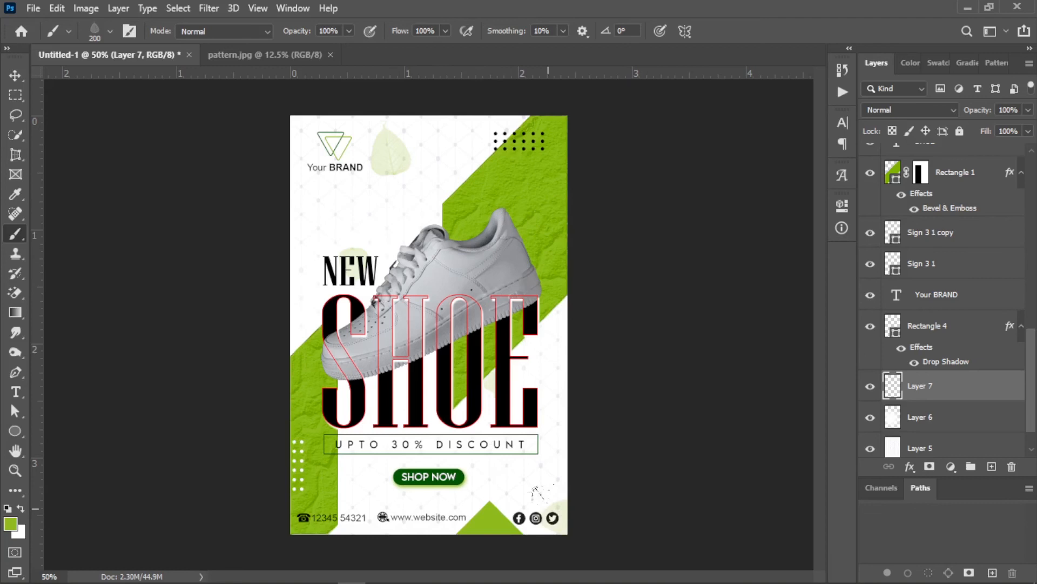
click(486, 424)
key(ctrl+z)
click(516, 459)
key(ctrl+z)
click(523, 463)
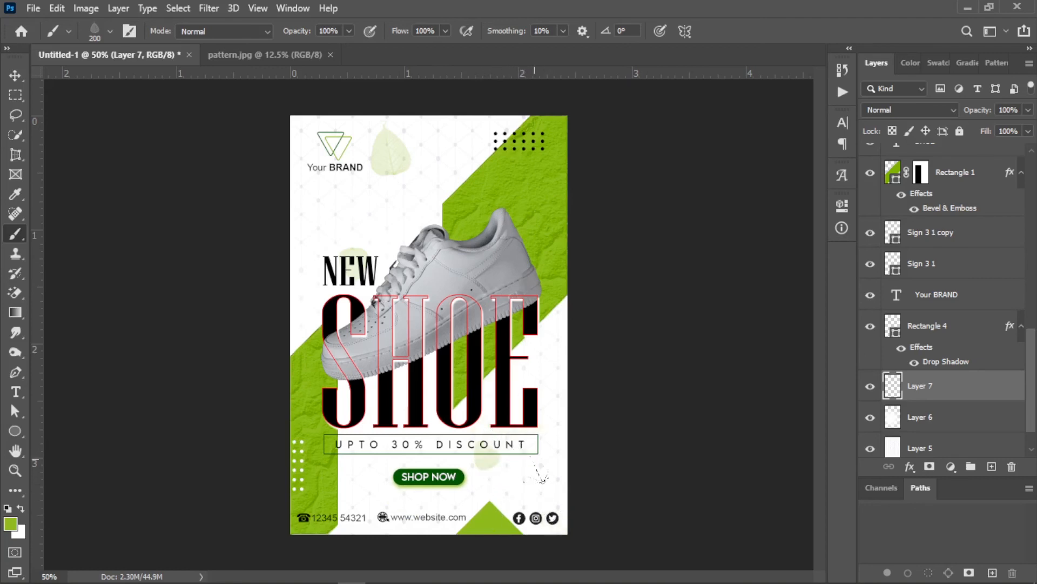
click(535, 462)
click(534, 500)
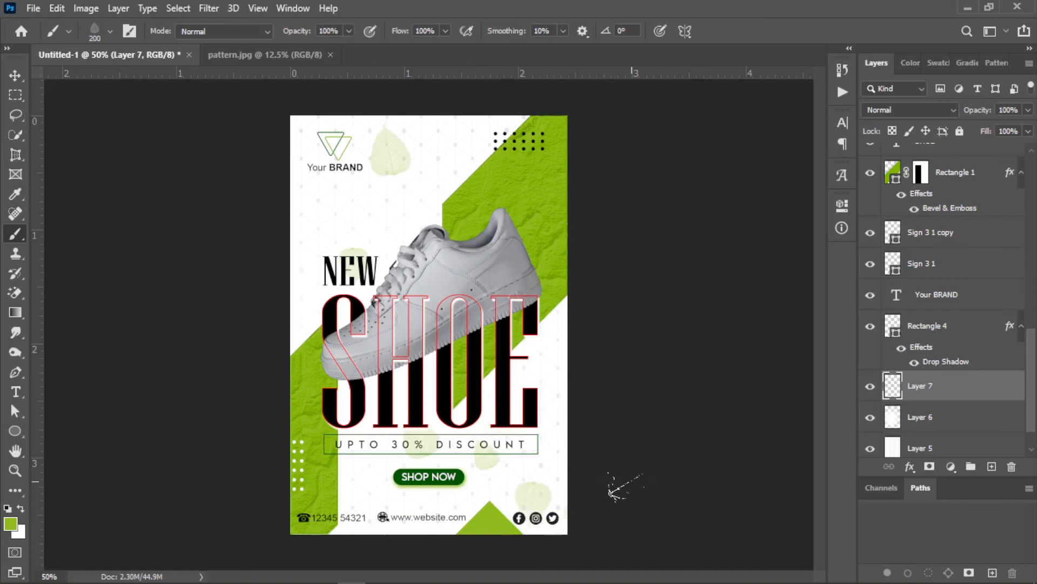
click(573, 456)
Reduce the brush to 100 px and stamp smaller leaves beside the brand name and above NEW.
drag(493, 440, 499, 371)
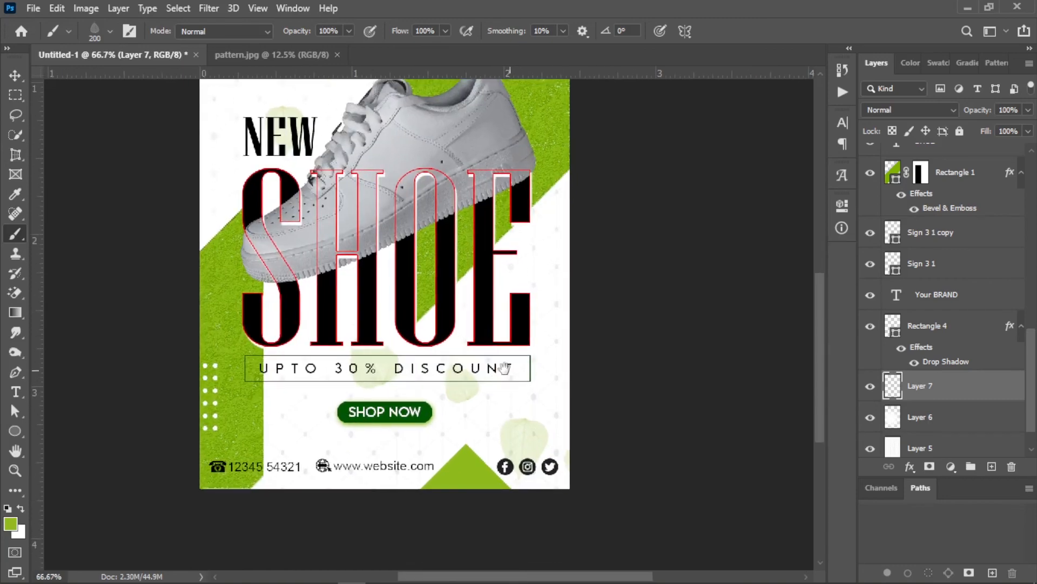
right_click(463, 344)
click(485, 354)
ctrl+click(471, 161)
key([)
key([)
key([)
key([)
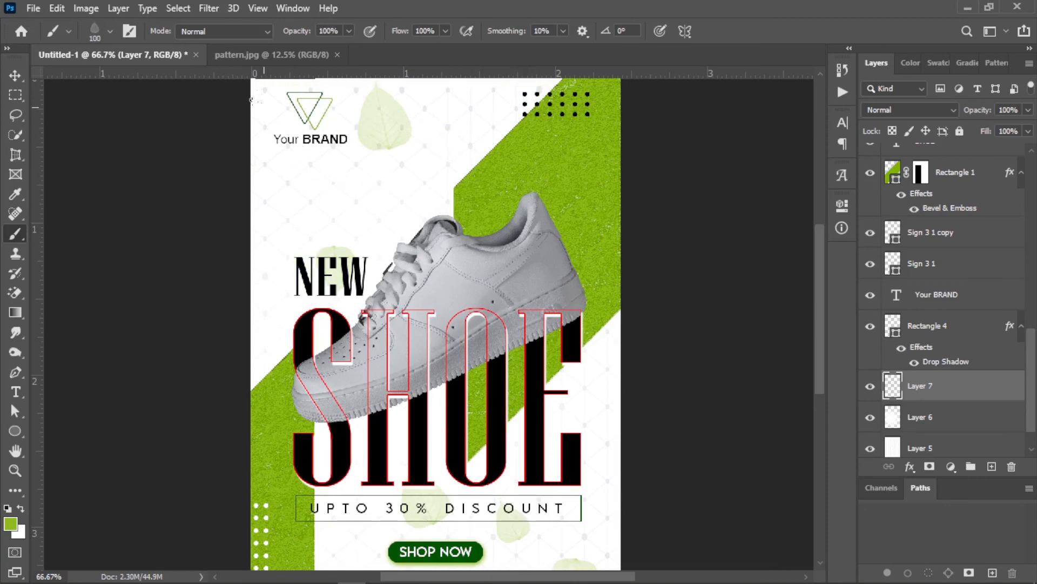
click(342, 141)
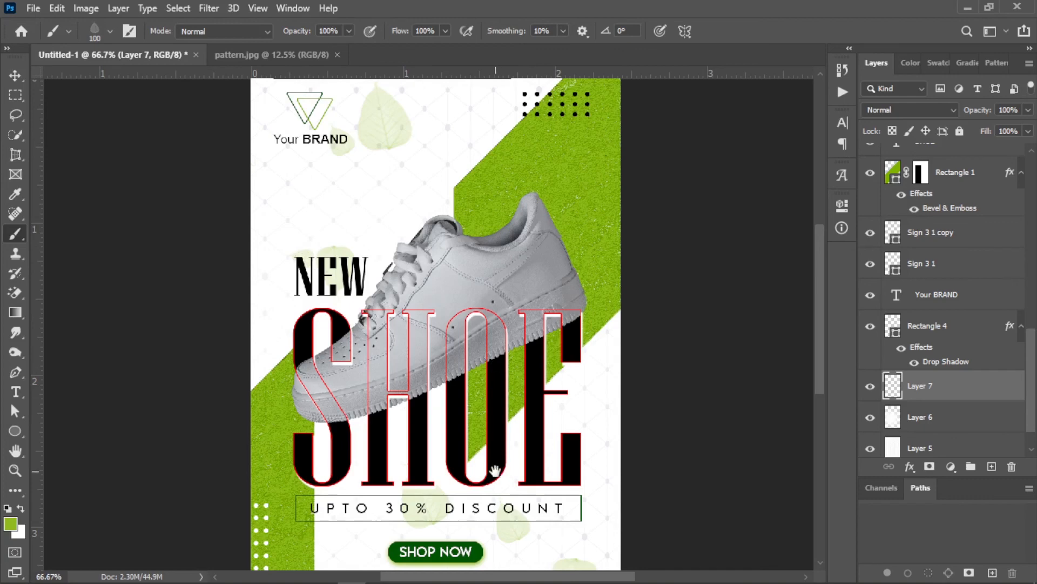
drag(495, 471, 496, 303)
right_click(480, 349)
click(513, 358)
key(v)
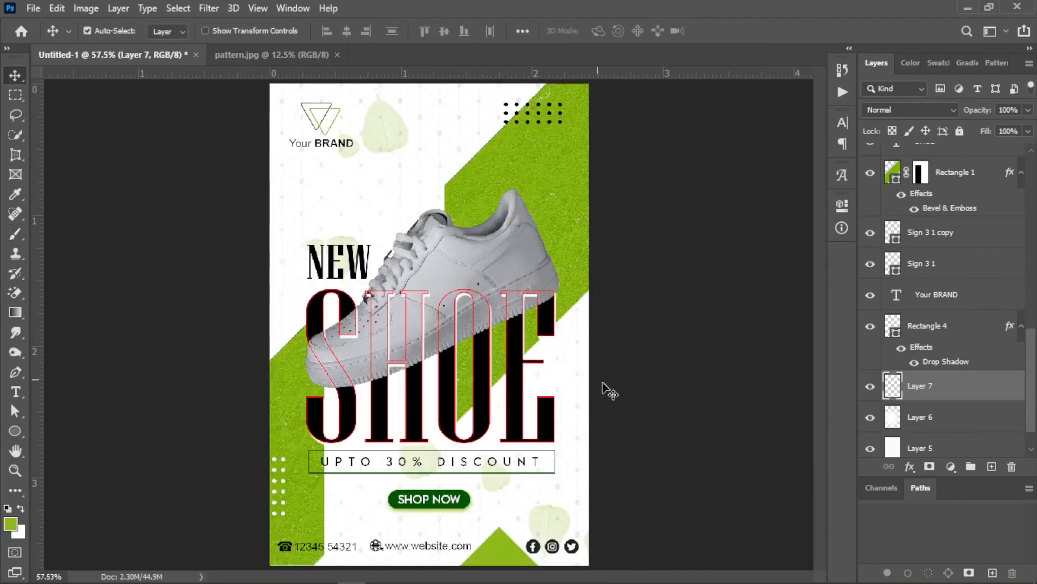
Add a solid colour fill layer in dark red (9e0000) above the sneaker layer.
click(664, 369)
click(952, 467)
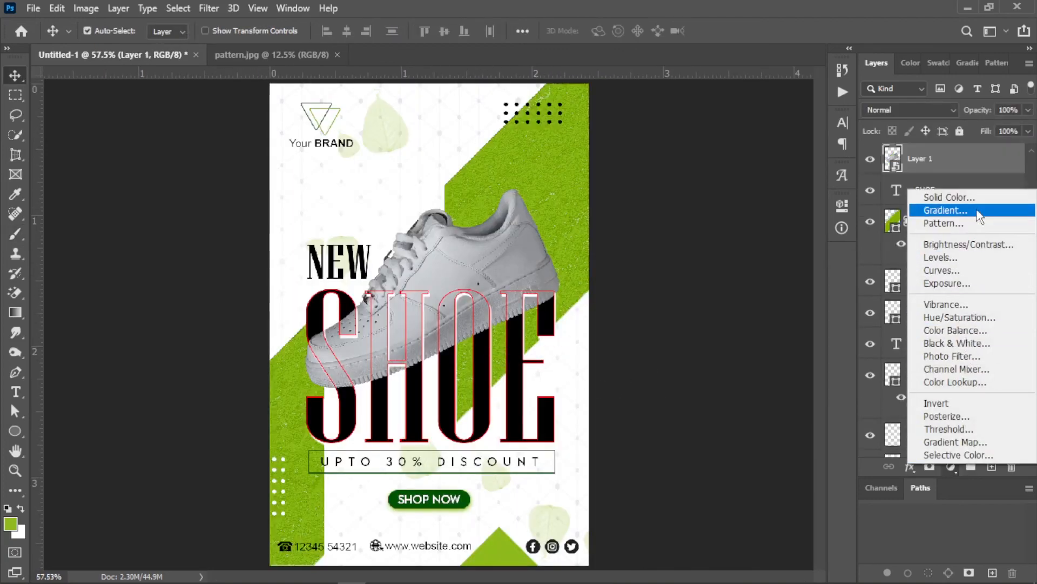
click(946, 198)
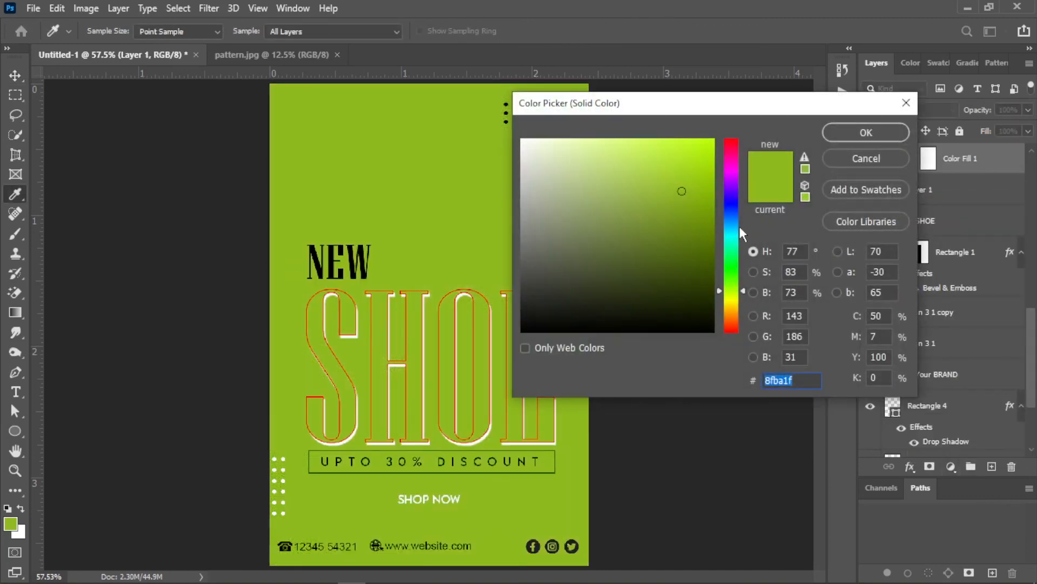
text(729e00)
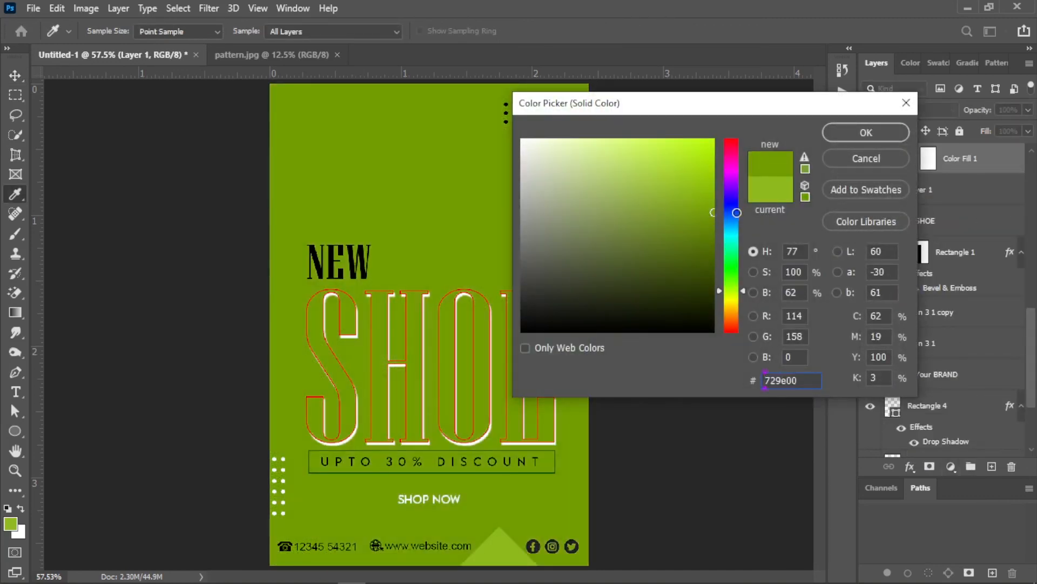
drag(730, 157, 729, 100)
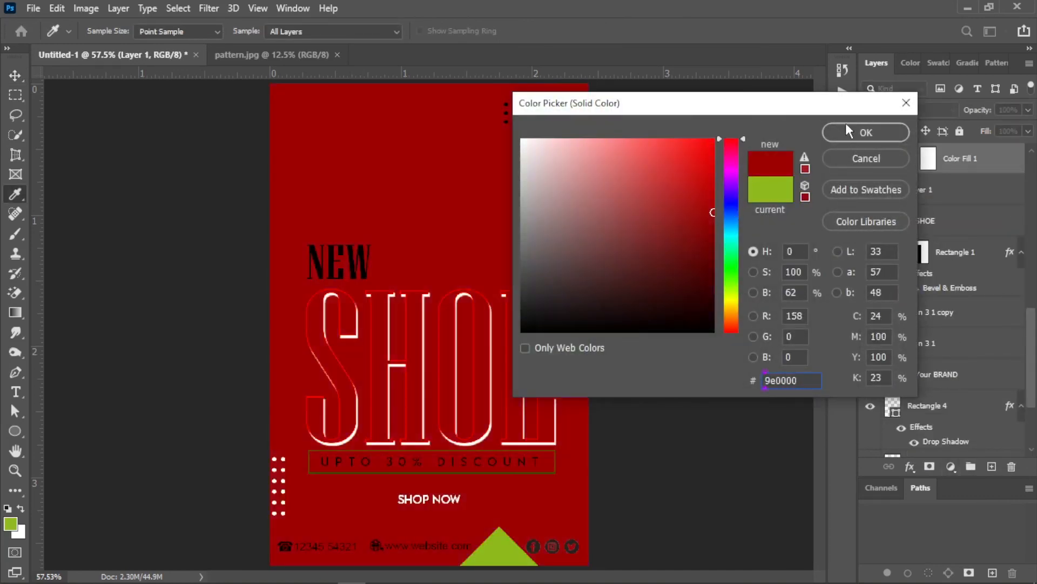
click(850, 130)
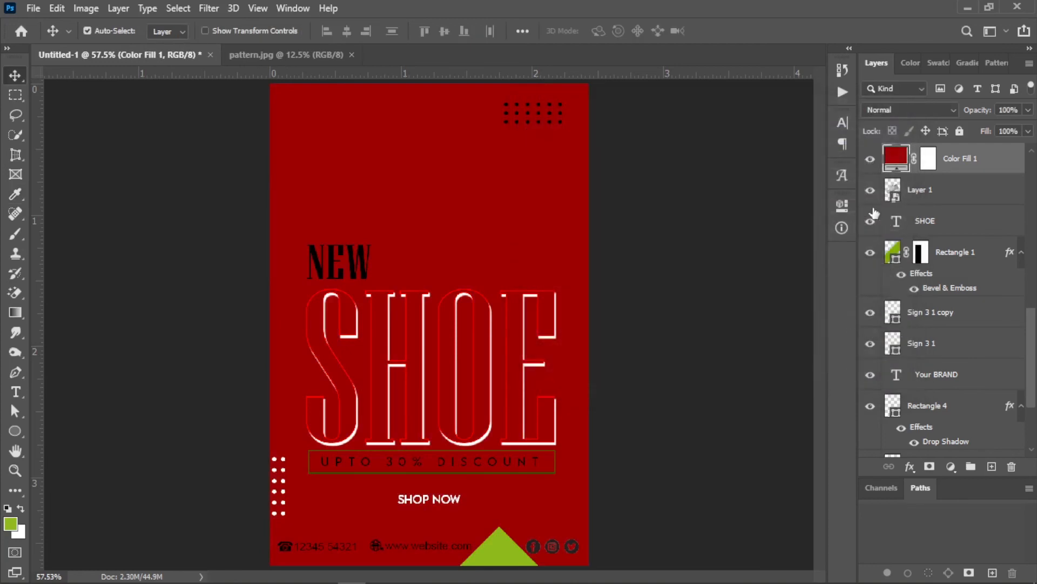
Clip the red colour fill to the sneaker layer and set its blend mode to Color Burn.
alt+click(946, 174)
click(910, 110)
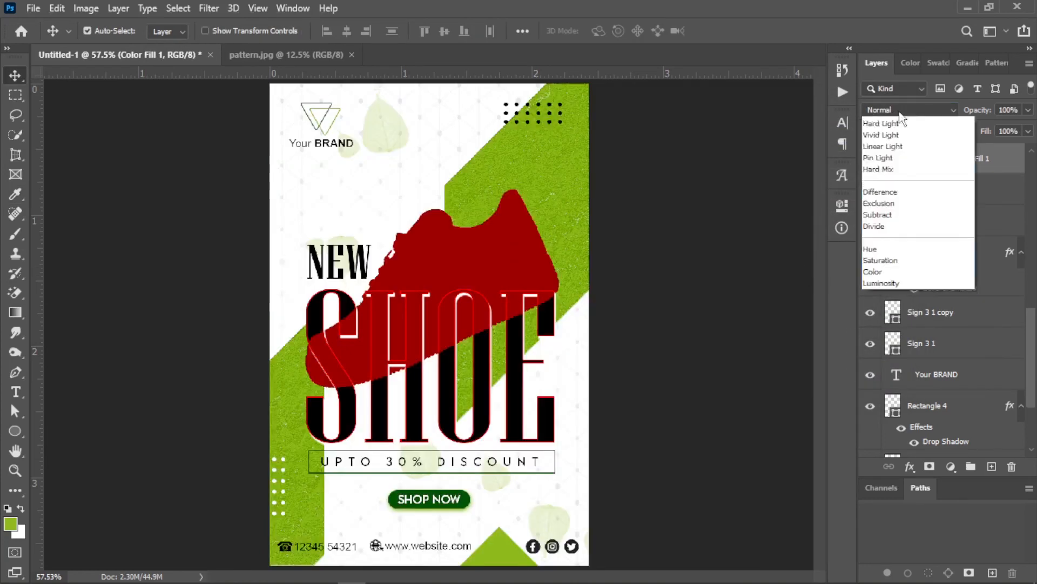
click(901, 183)
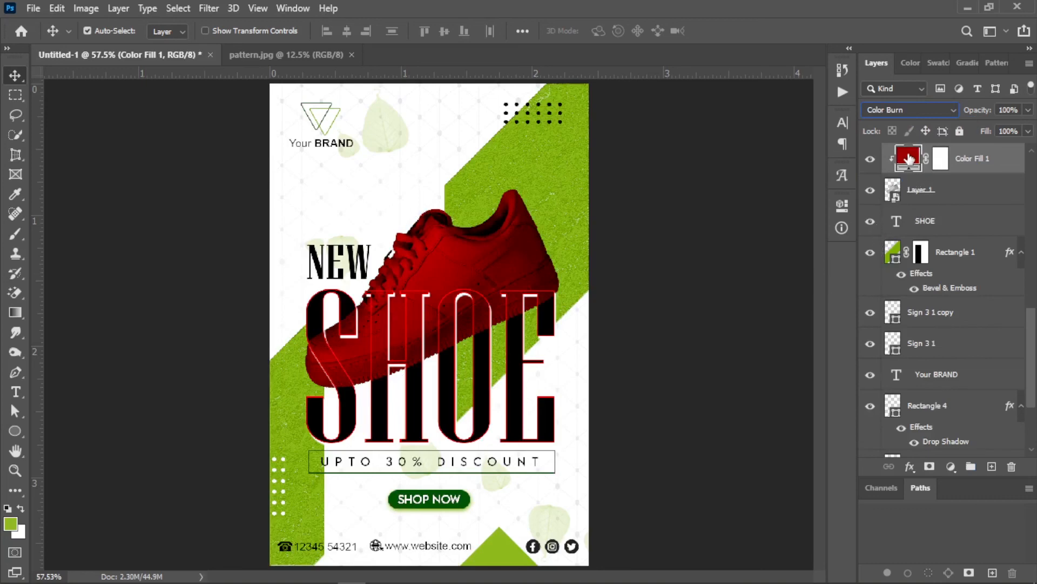
Preview teal and green hues on the sneaker's colour fill and set it to a brighter red (be0000).
double_click(909, 158)
drag(678, 104, 817, 99)
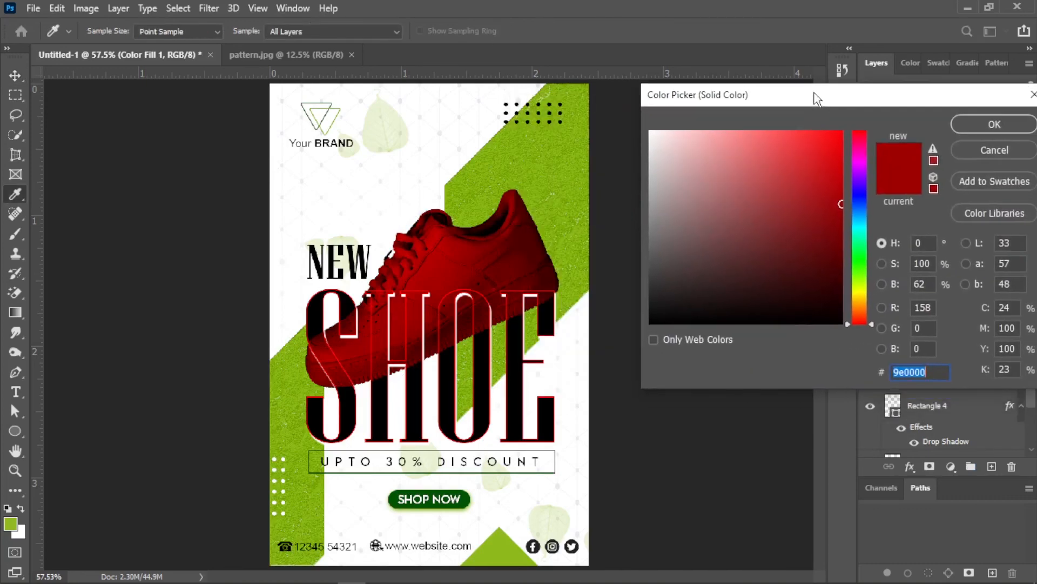
click(863, 233)
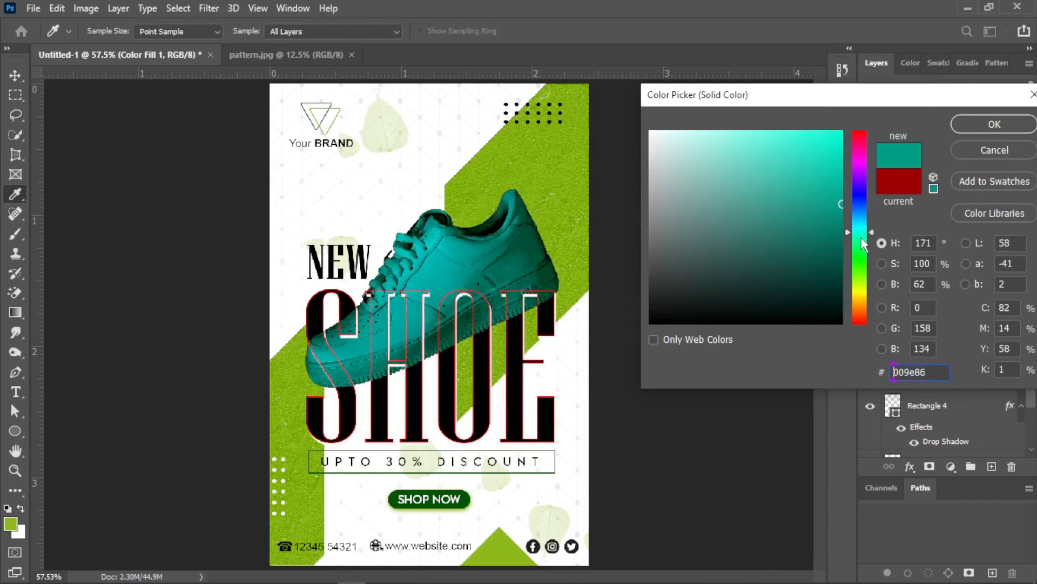
drag(862, 239, 860, 244)
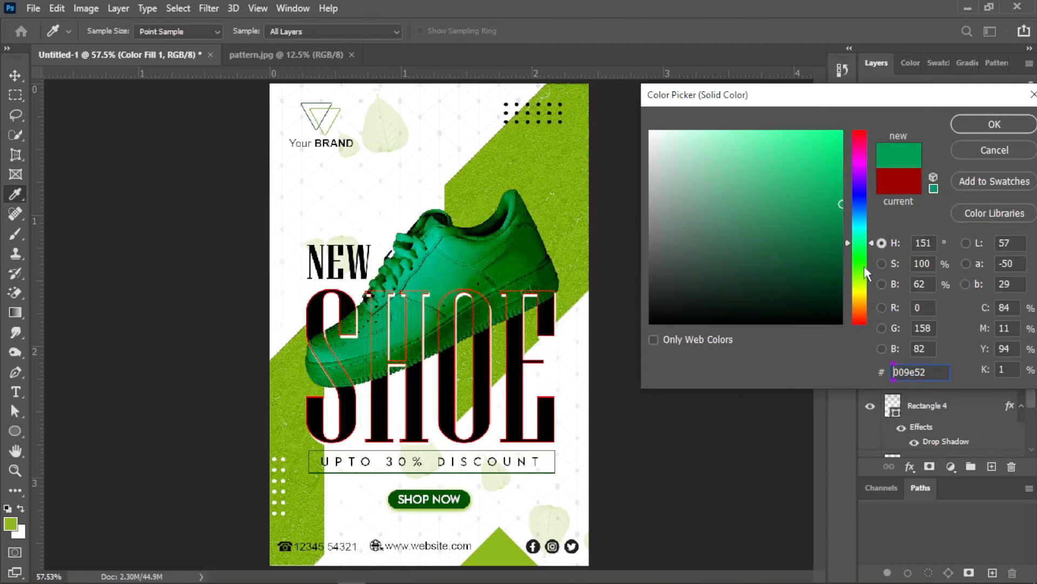
click(861, 279)
mouse_move(865, 248)
mouse_down()
mouse_move(861, 272)
mouse_move(851, 222)
mouse_move(876, 201)
mouse_move(860, 177)
mouse_move(859, 131)
mouse_up()
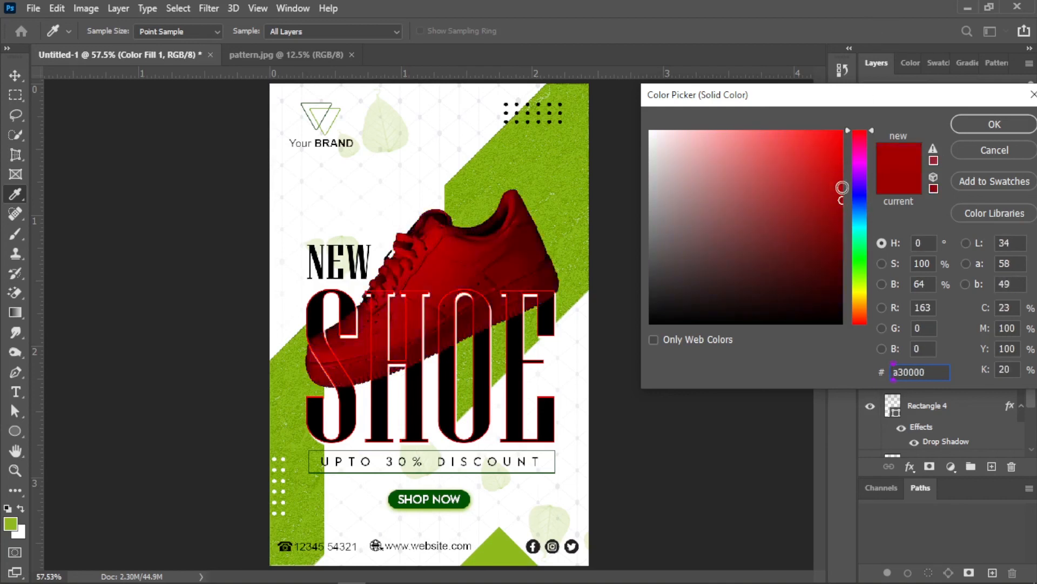
mouse_move(843, 188)
mouse_down()
mouse_move(869, 165)
mouse_move(872, 180)
mouse_up()
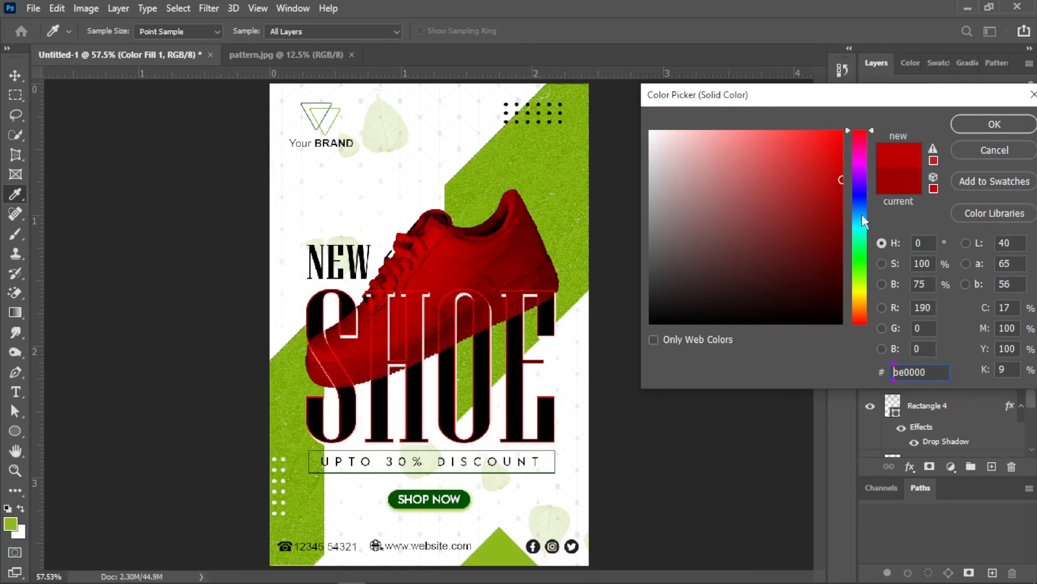
click(995, 125)
click(700, 243)
right_click(451, 301)
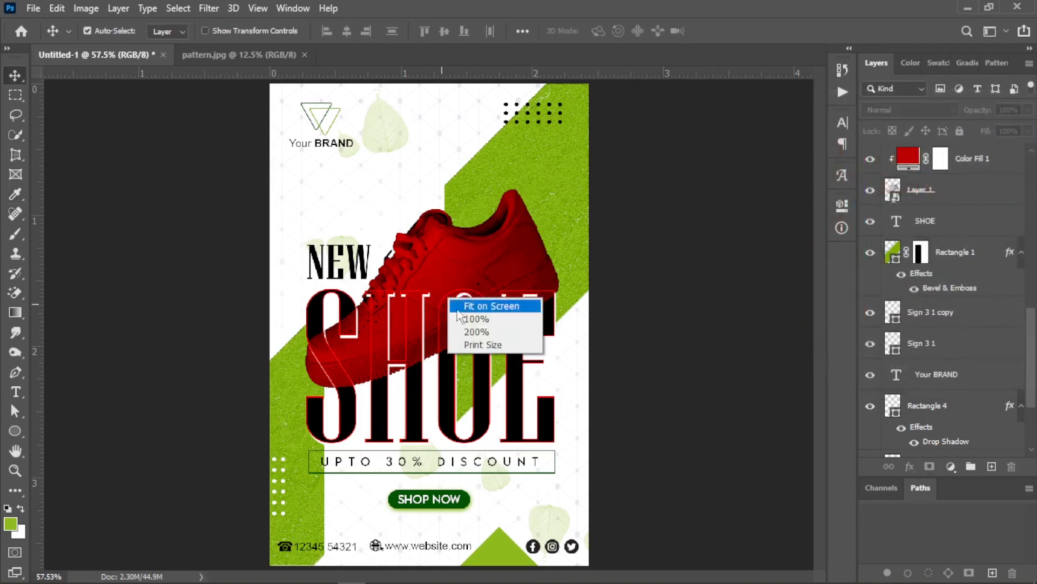
click(460, 318)
right_click(454, 289)
click(466, 296)
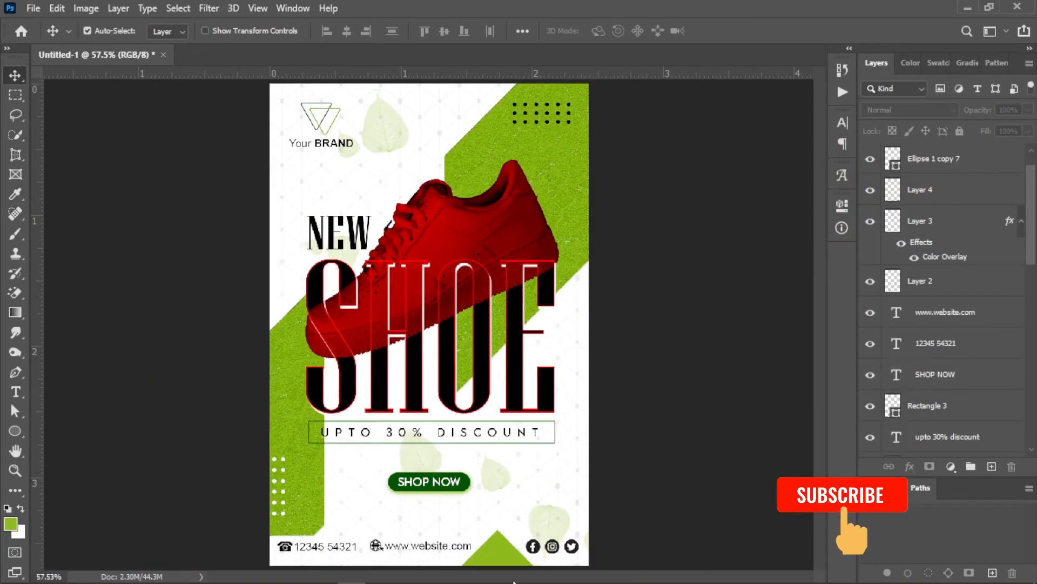
Duplicate the flyer's bottom green triangle twice, placing copies at the left edge below the logo and the right edge beside the SHOE headline.
click(501, 562)
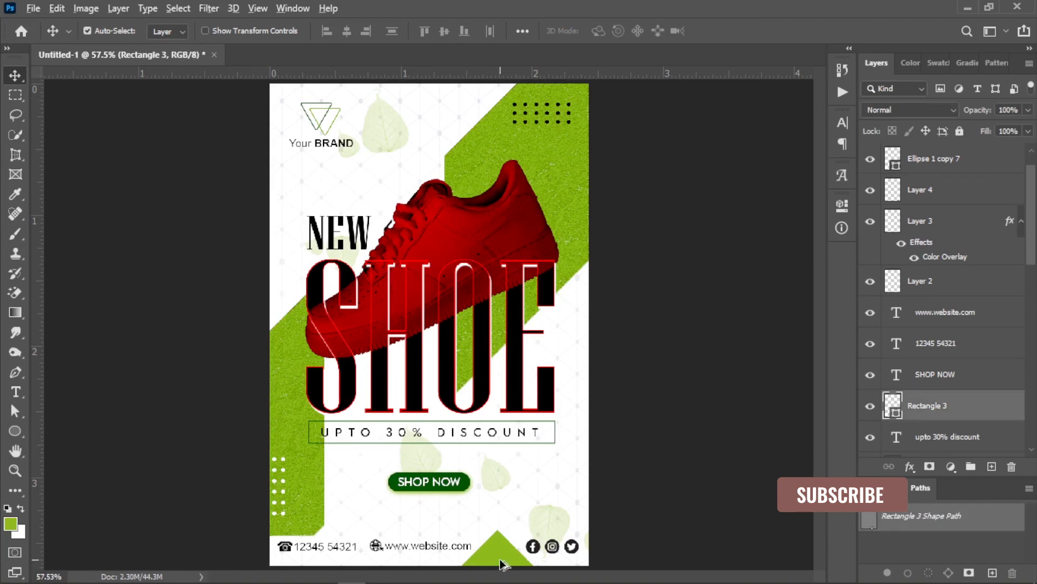
drag(502, 560, 191, 118)
drag(277, 190, 762, 412)
Rotate the right-edge green copy and shift it so only a small tilted corner shows beside the SHOE headline's lower part.
key(ctrl+t)
drag(716, 508, 736, 463)
mouse_move(682, 399)
mouse_down()
mouse_move(672, 362)
mouse_move(684, 416)
mouse_up()
key(Return)
click(604, 484)
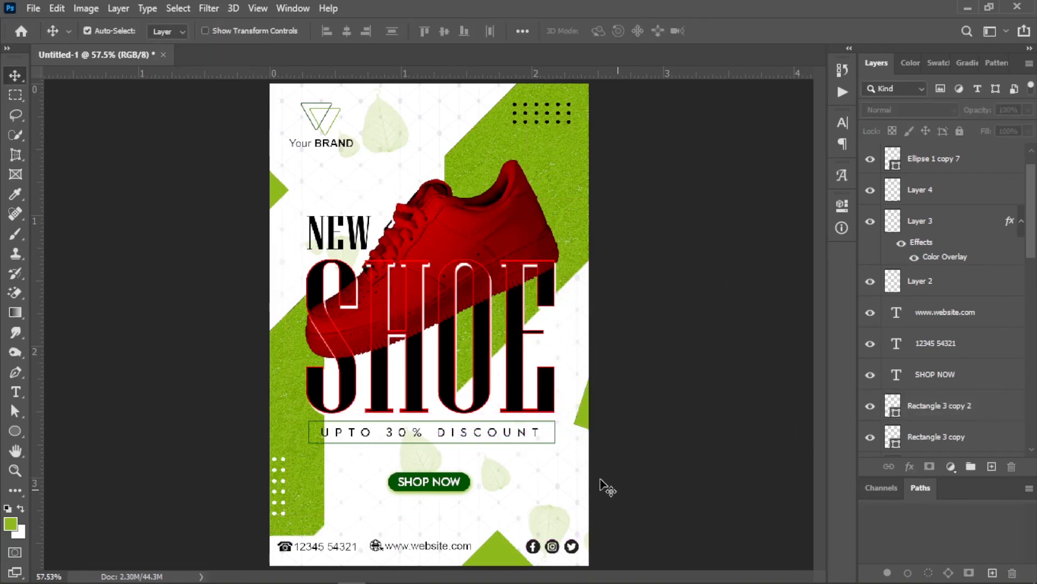
Rotate the left-edge green copy about 32° and move it so a narrow pointed corner shows beside the brand logo.
click(271, 185)
key(ctrl+t)
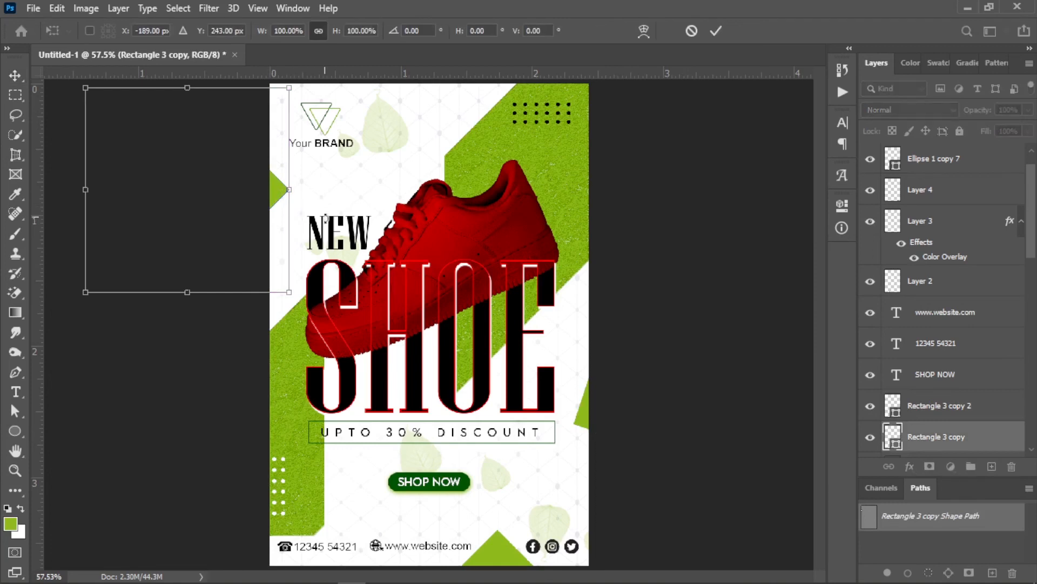
drag(327, 218, 329, 295)
drag(255, 226, 261, 197)
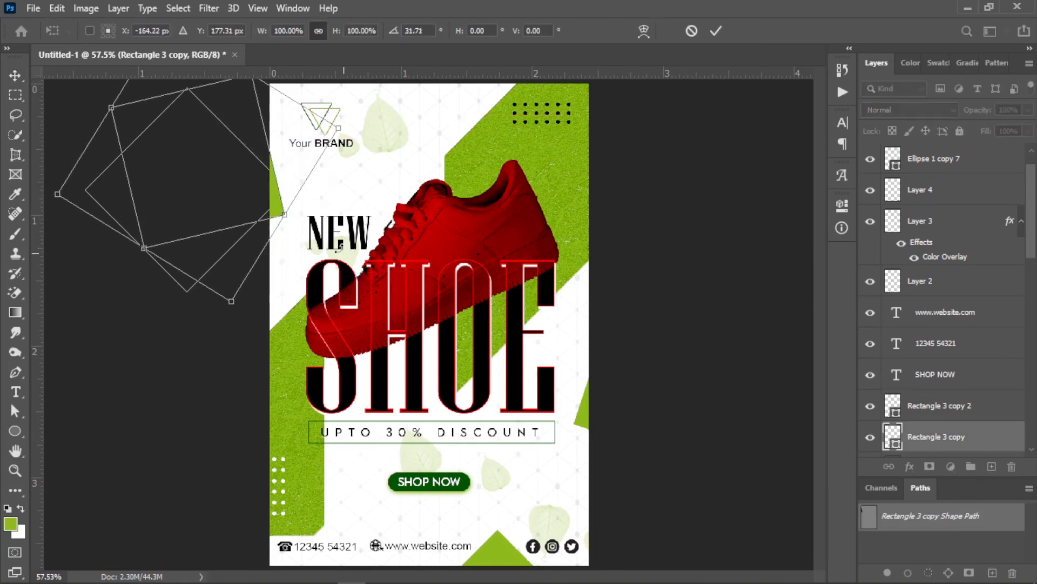
key(Return)
click(685, 302)
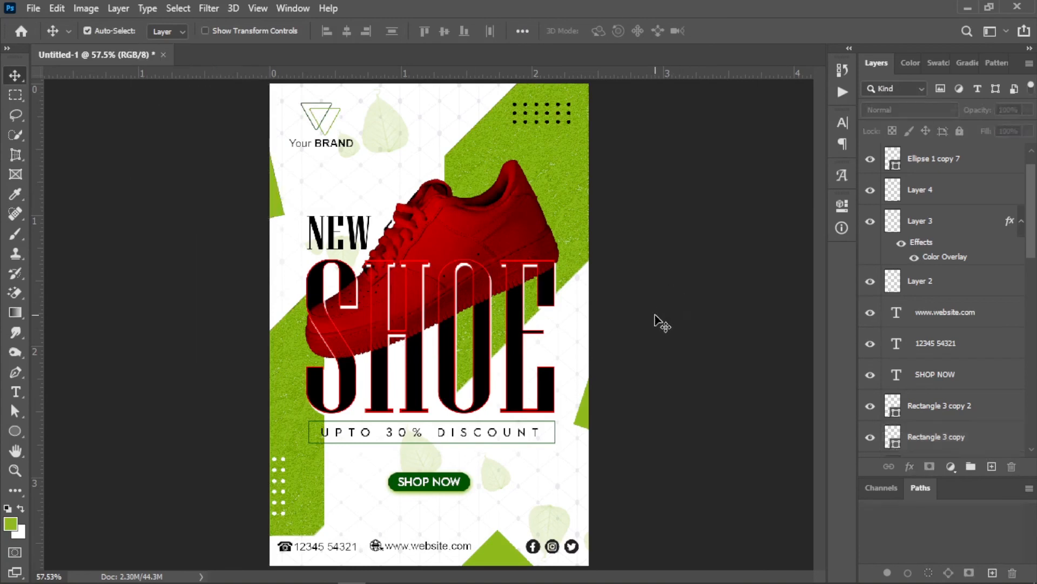
right_click(403, 286)
click(427, 297)
key(ctrl+minus)
right_click(414, 293)
click(462, 301)
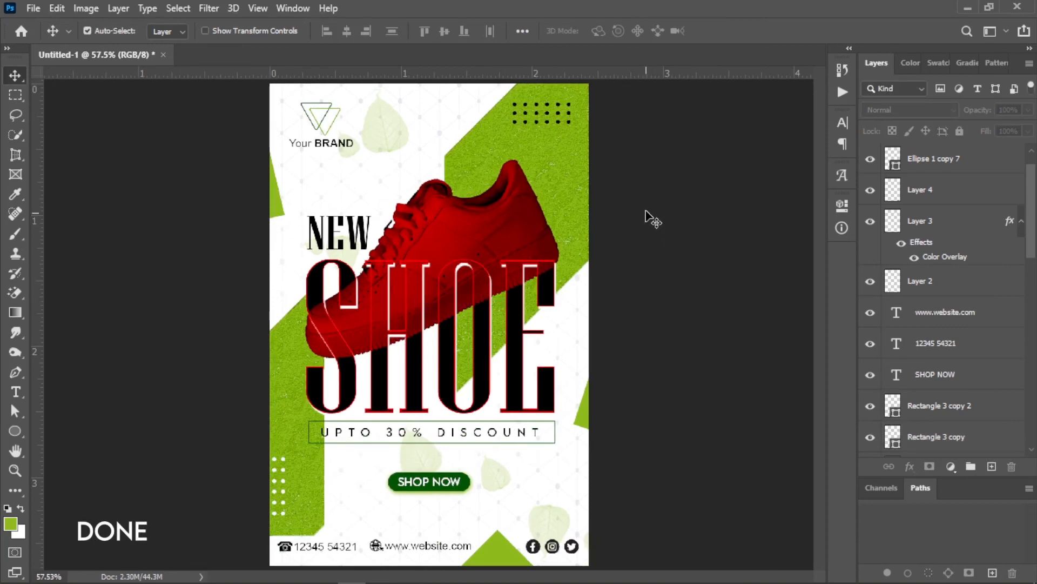
key(ctrl)
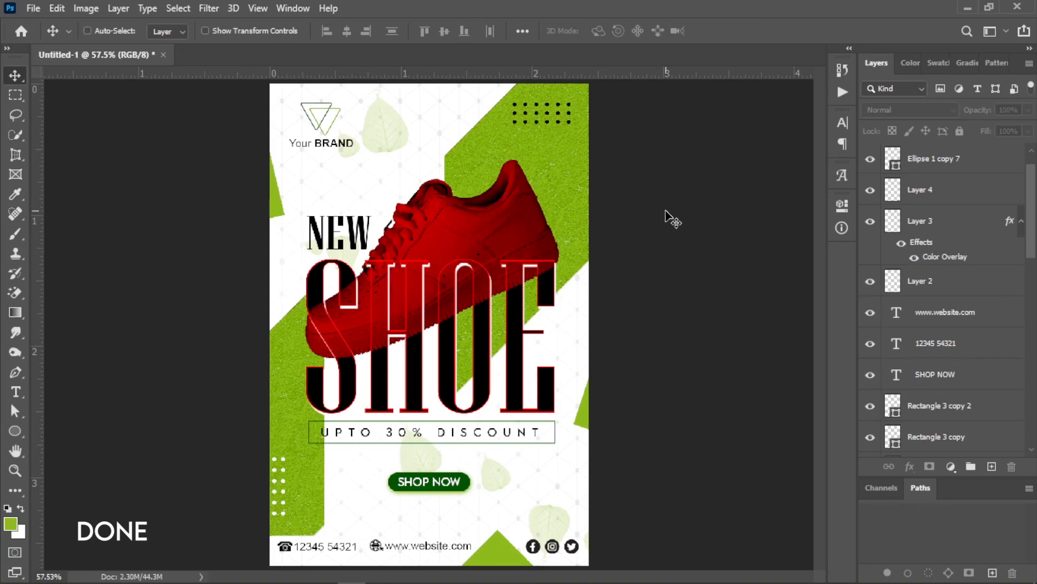